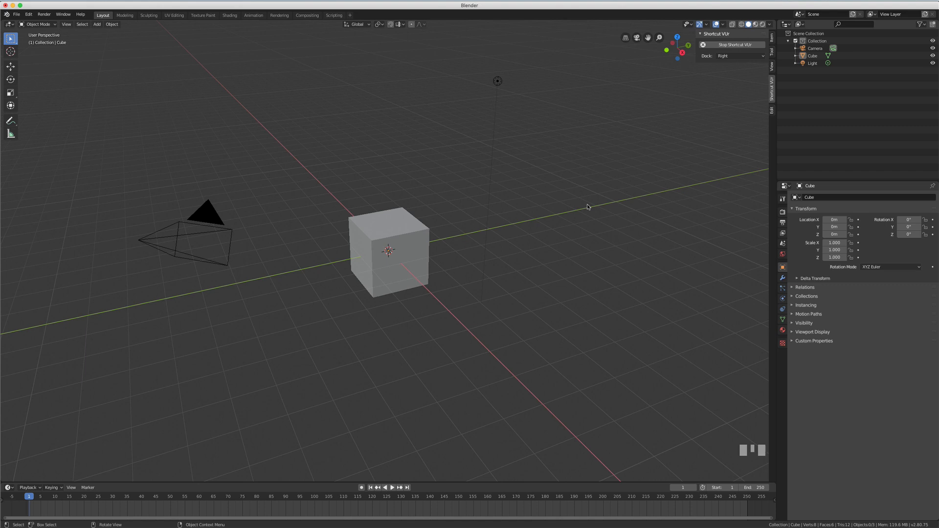
Delete the default cube from the scene.
scroll(450, 281, up, 2)
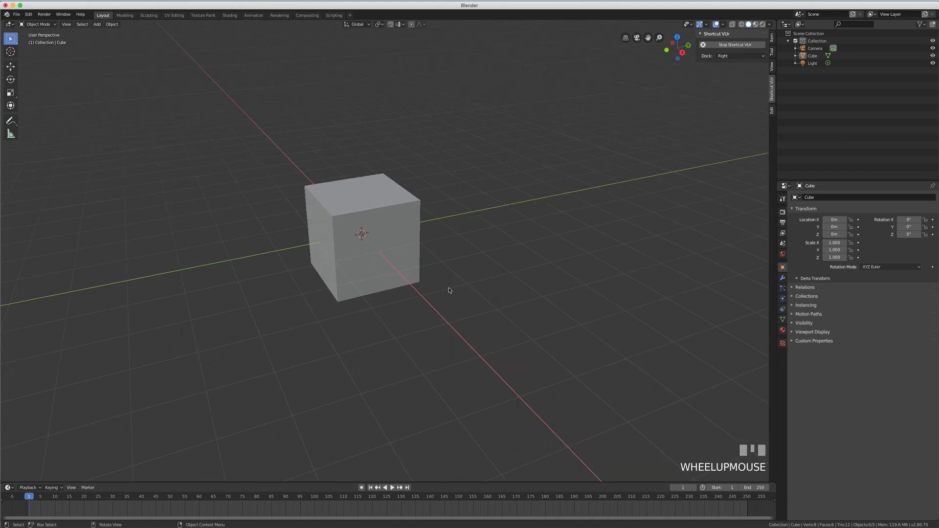
shift+middle_drag(451, 280, 486, 315)
shift+scroll(470, 304, down, 1)
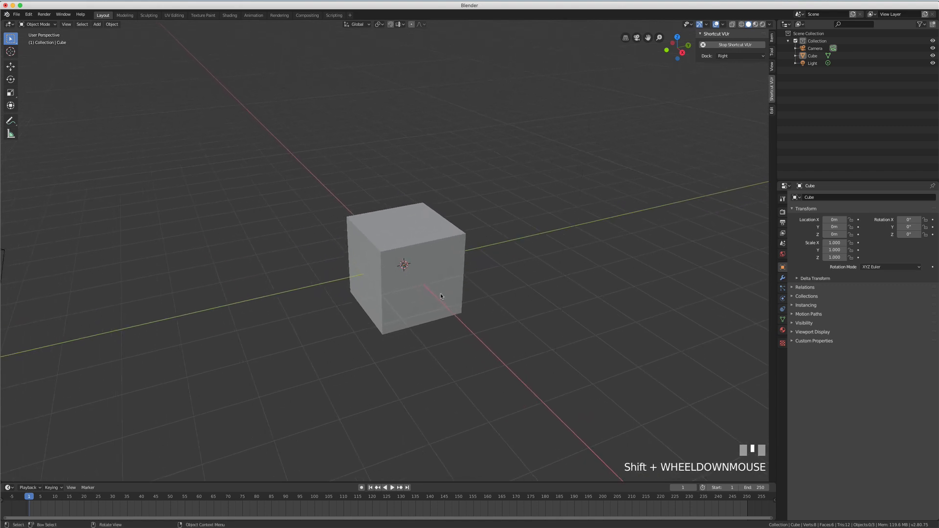
click(441, 296)
key(x)
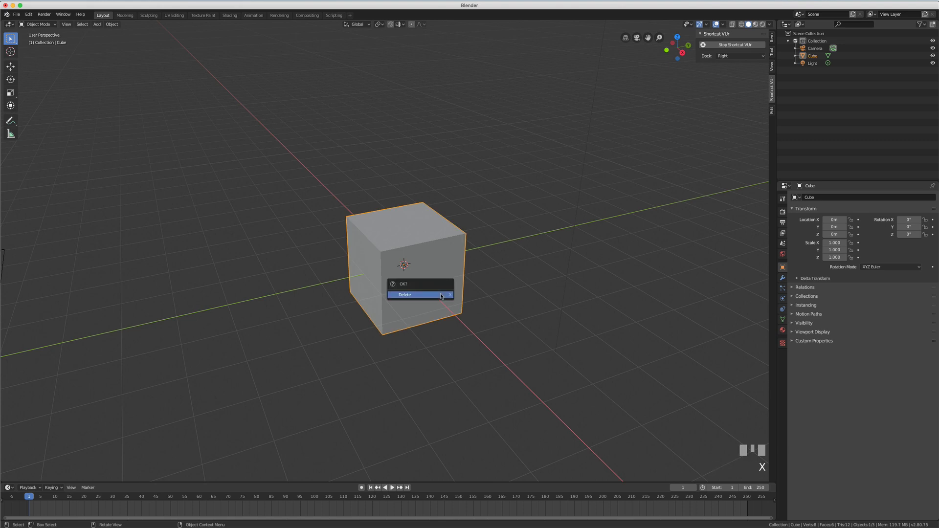
click(441, 296)
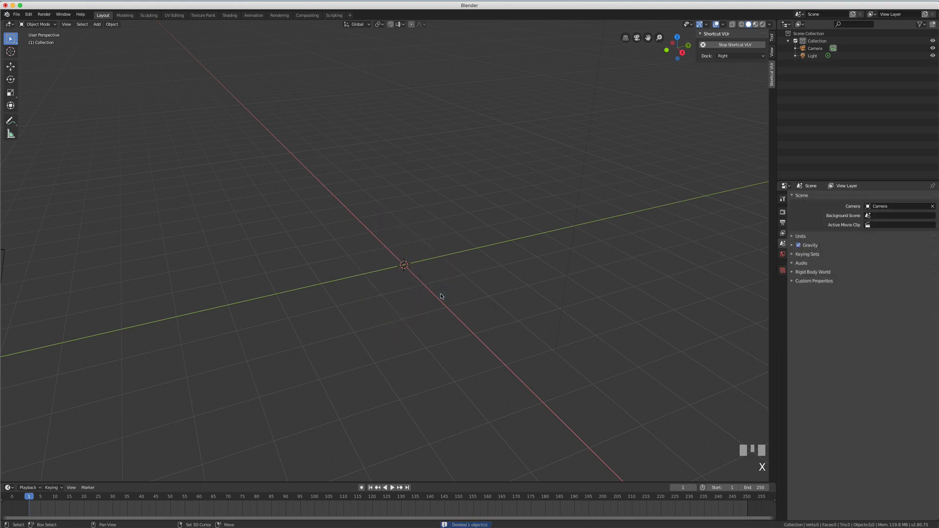
Add a mesh circle at the world origin with 80 vertices.
key(shift+a)
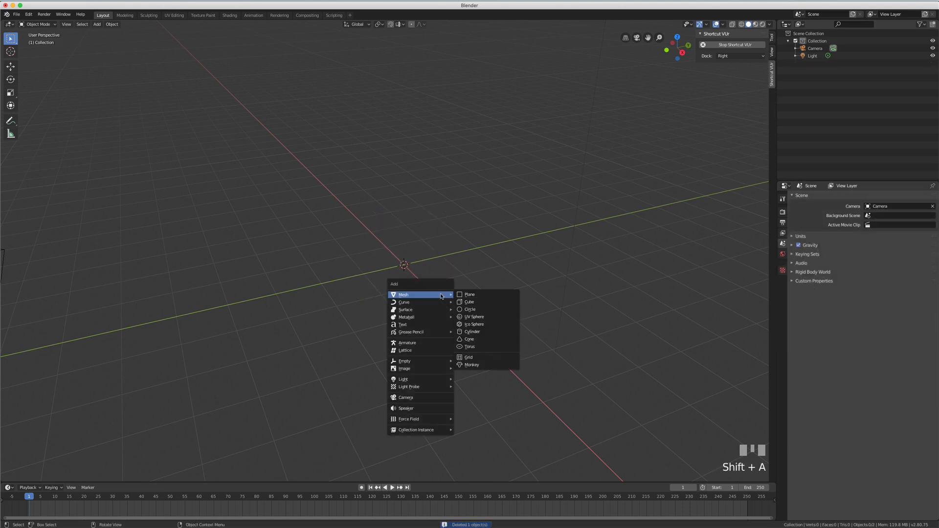
click(473, 310)
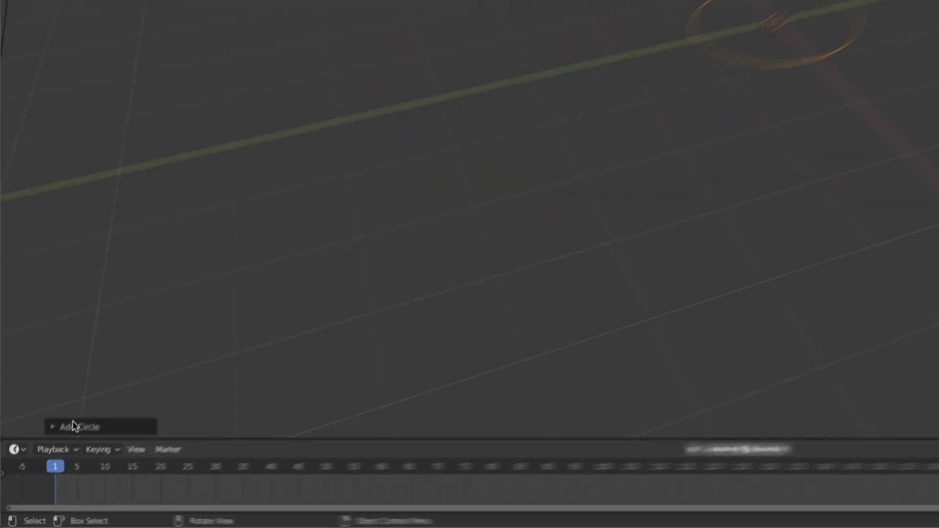
click(72, 426)
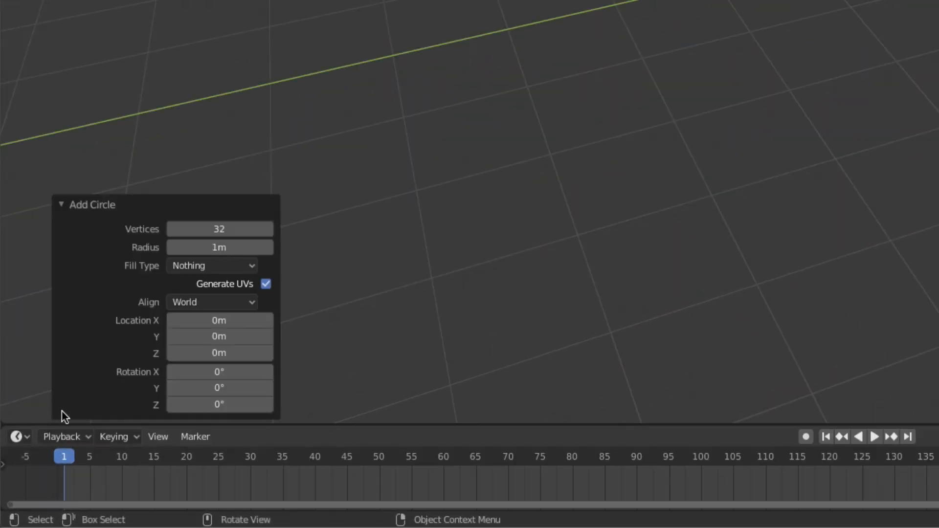
click(218, 230)
text(80)
key(Return)
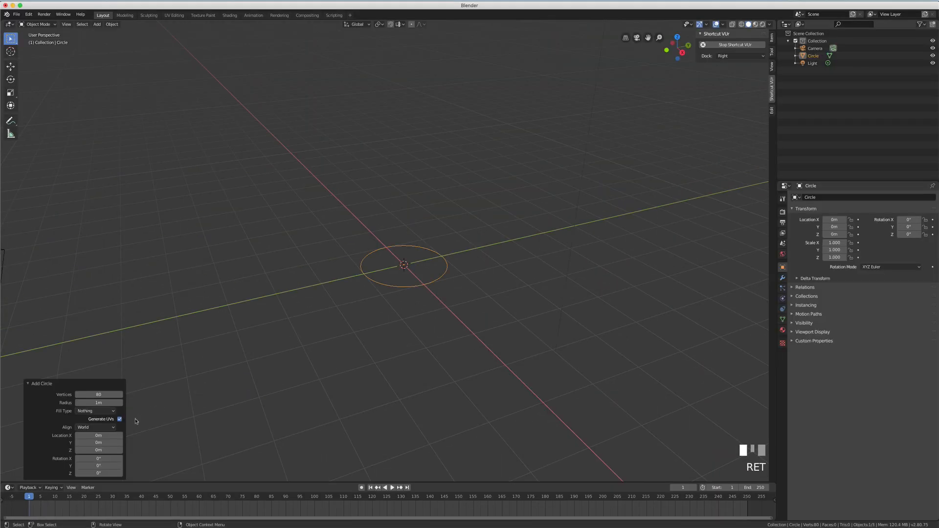
click(104, 414)
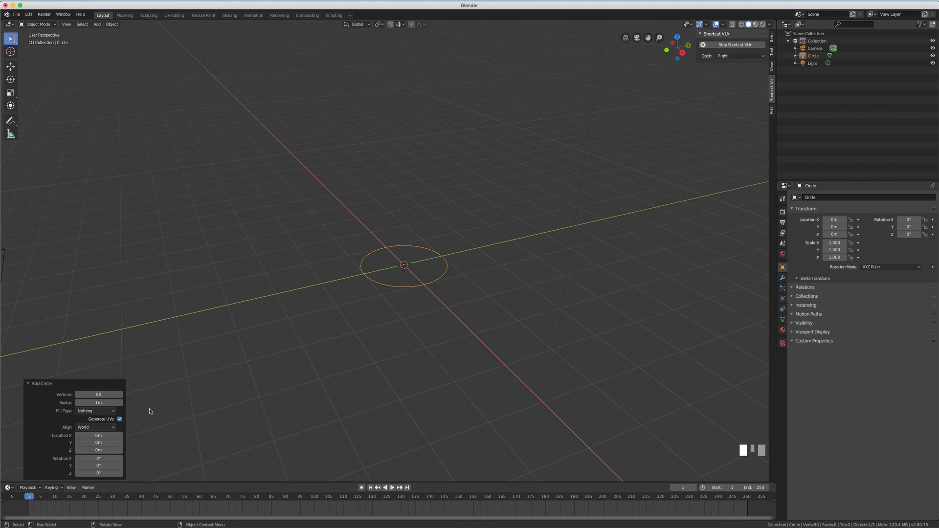
Extrude the circle's vertices about 1.97 m upward along Z in Edit Mode to form an open tube.
key(Tab)
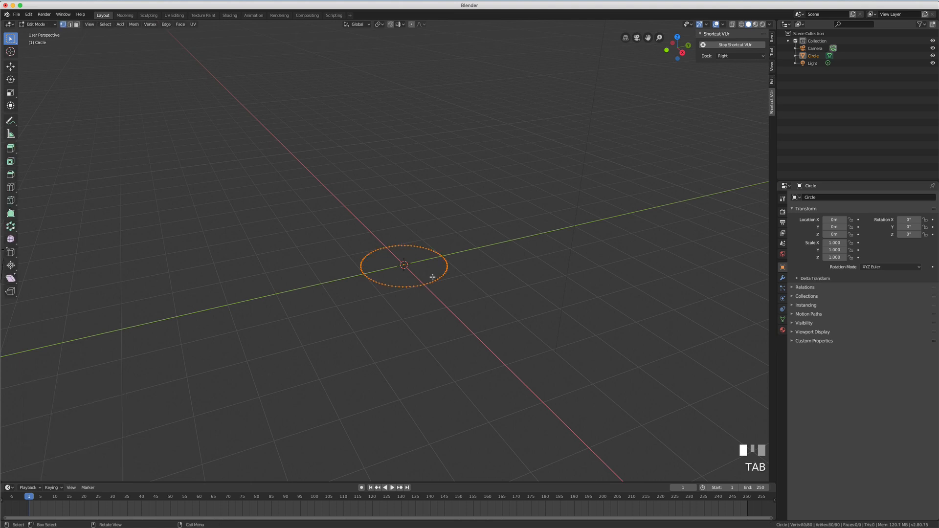
scroll(433, 278, up, 4)
scroll(432, 277, down, 6)
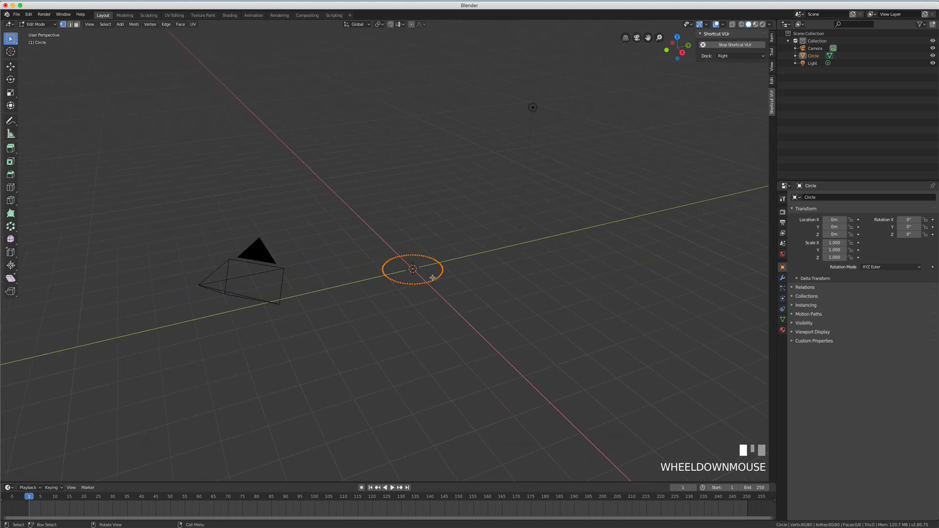
key(e)
key(z)
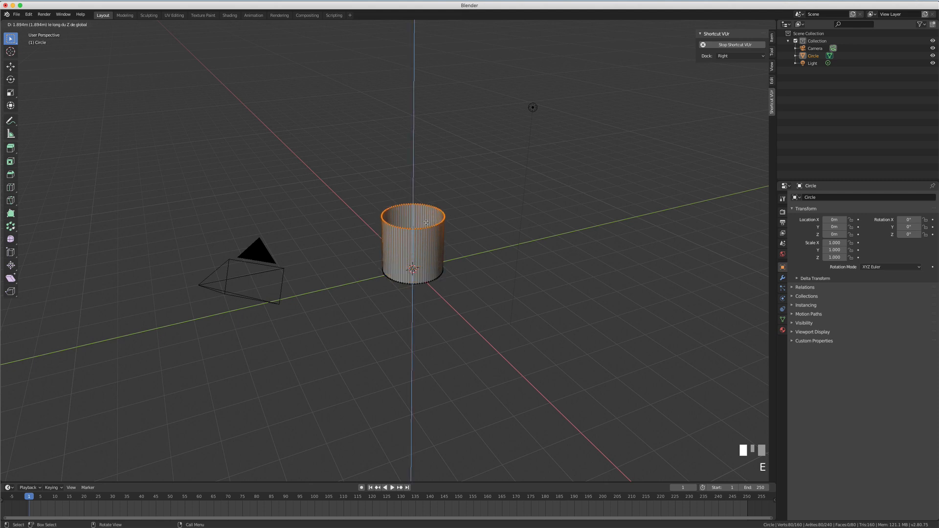
click(427, 221)
middle_drag(568, 251, 551, 241)
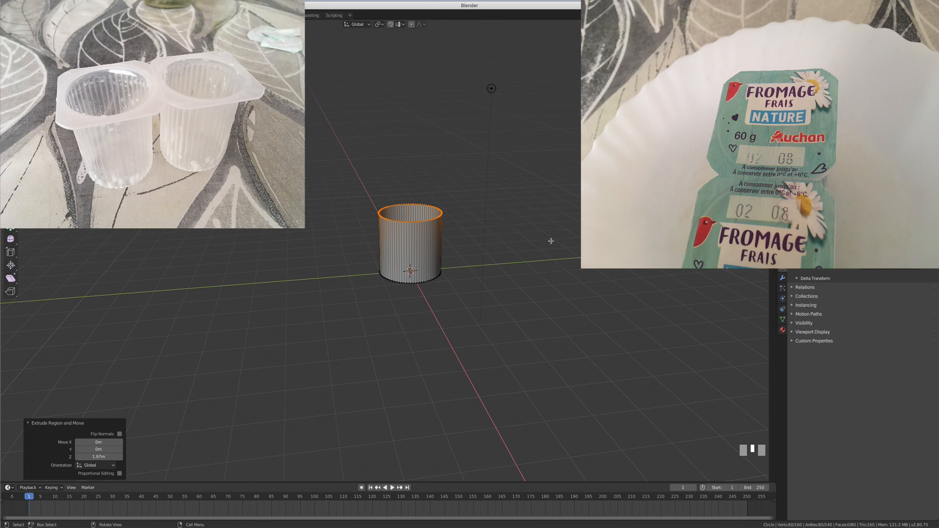
Raise the tube's upper rim by about 0.23 m along Z.
key(g)
key(z)
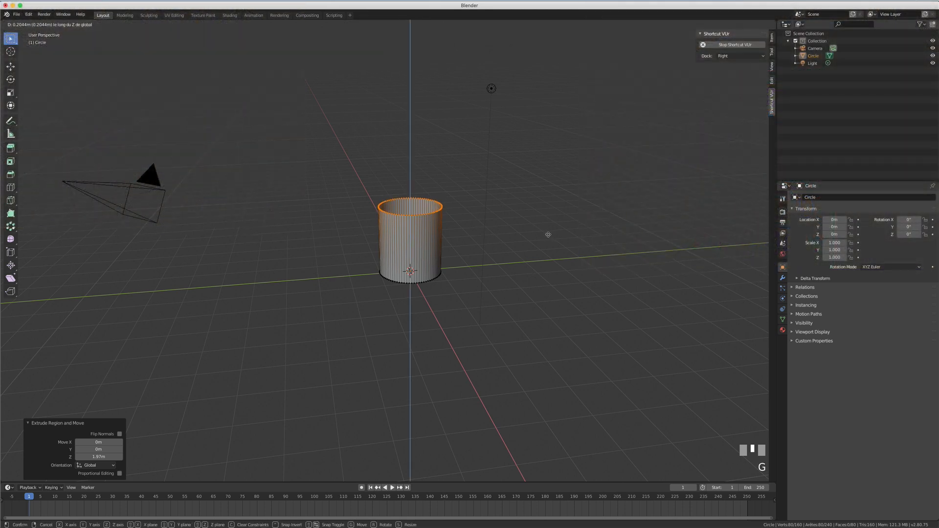
click(539, 236)
Add one loop cut just below the tube's upper rim and another just above its lower rim.
middle_drag(418, 286, 414, 236)
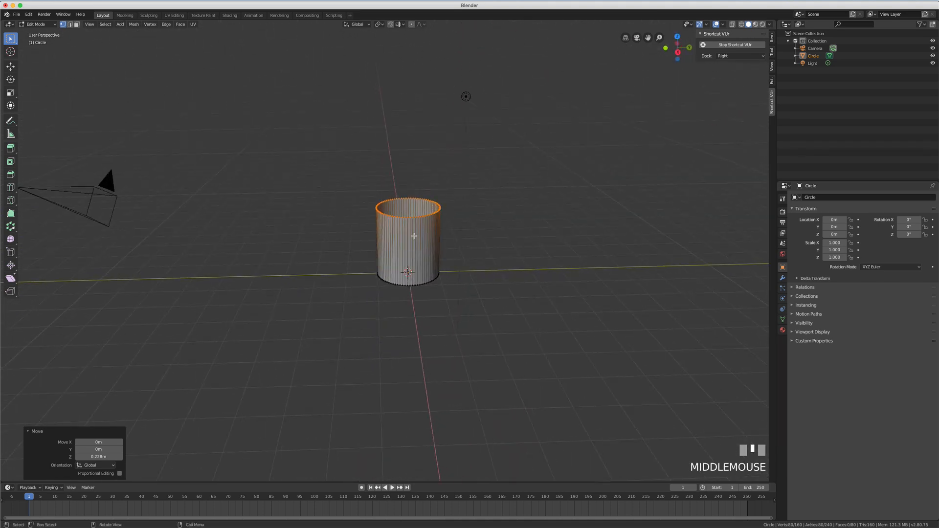
scroll(414, 237, up, 3)
key(ctrl+r)
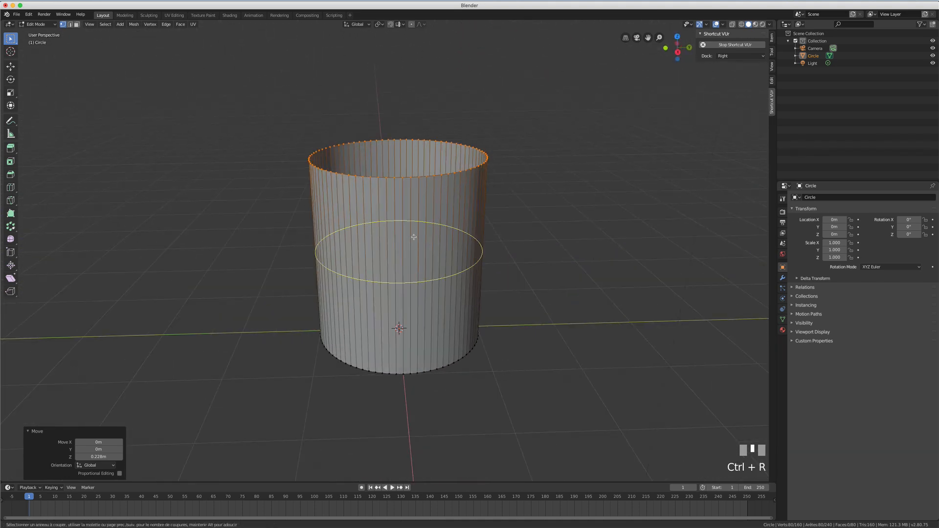
click(414, 237)
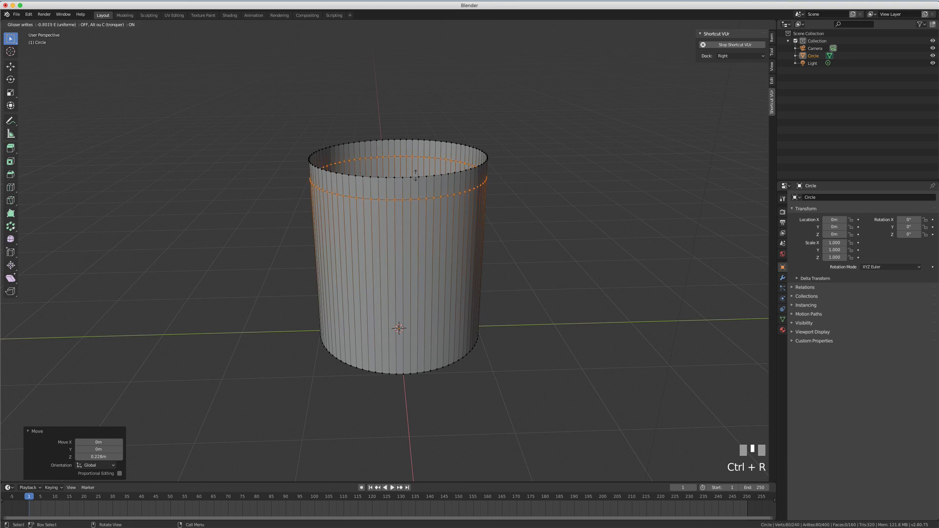
click(403, 307)
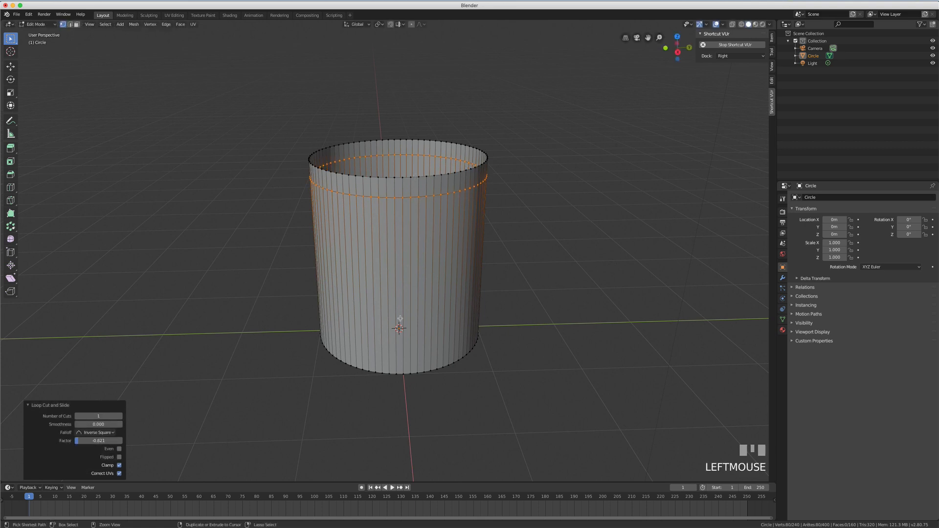
key(ctrl+r)
click(400, 319)
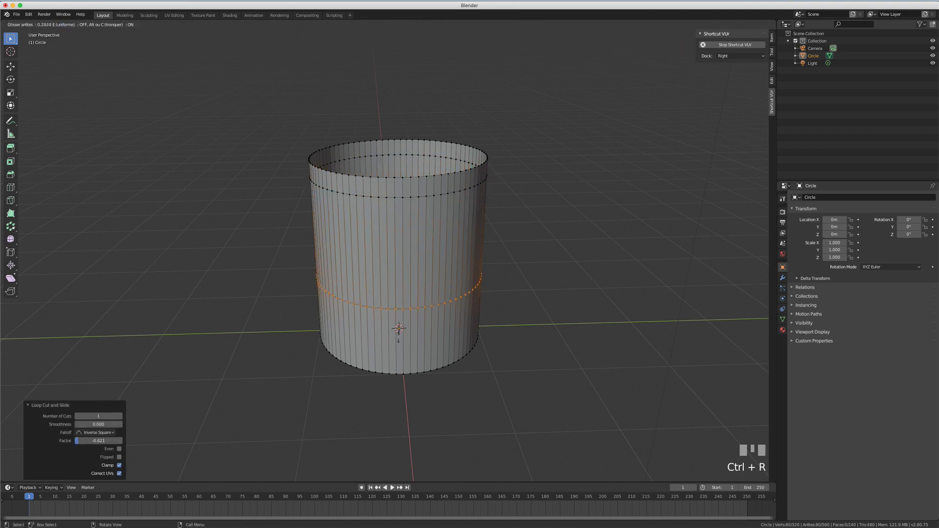
click(394, 392)
middle_drag(451, 319, 425, 312)
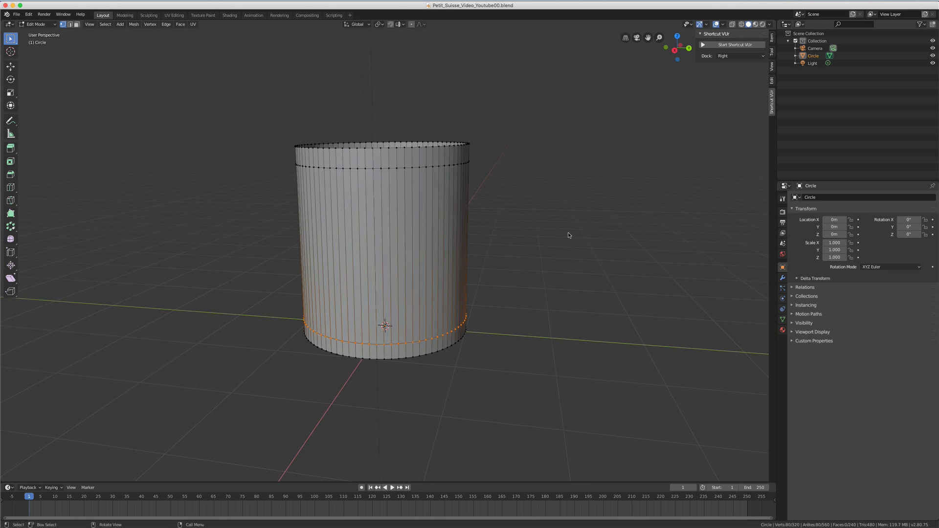
Box-select the vertical edges between the two loop cuts in front orthographic view and apply Checker Deselect to keep every second one.
key(KP_1)
key(KP_5)
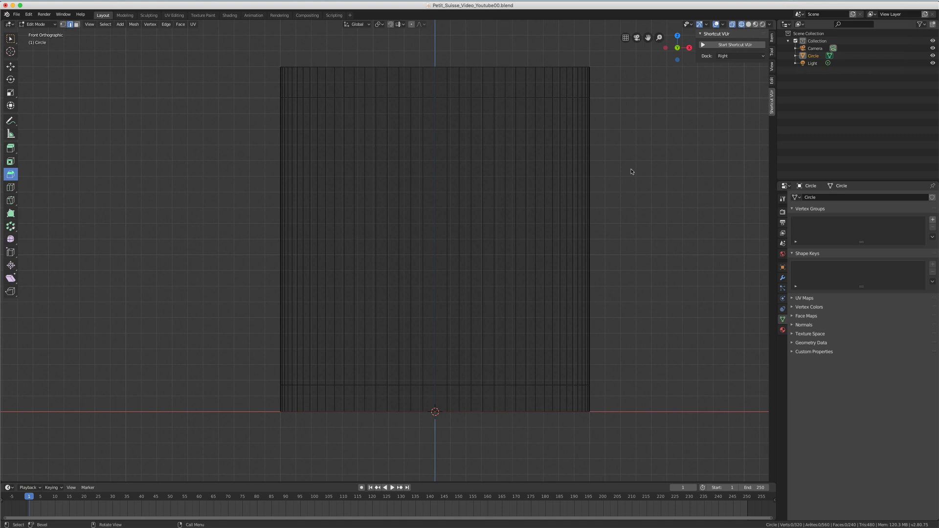
key(b)
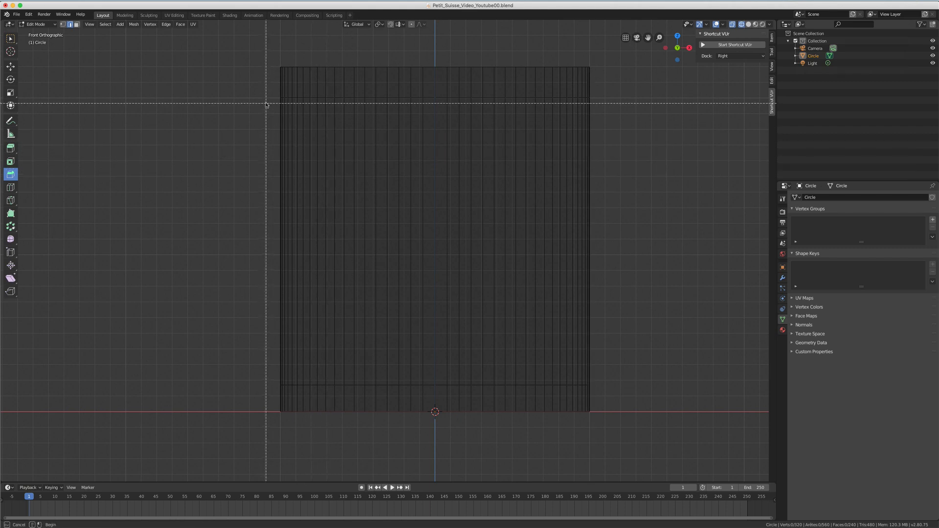
drag(262, 102, 656, 379)
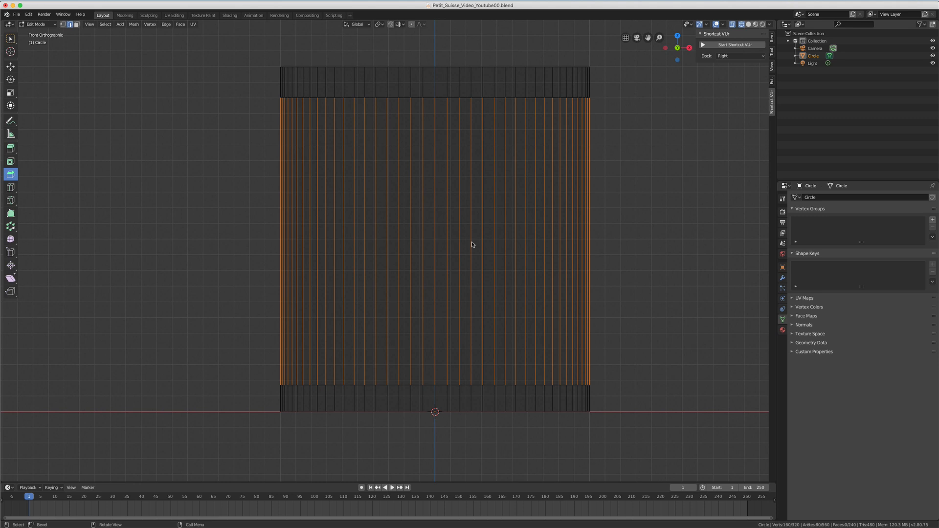
click(108, 25)
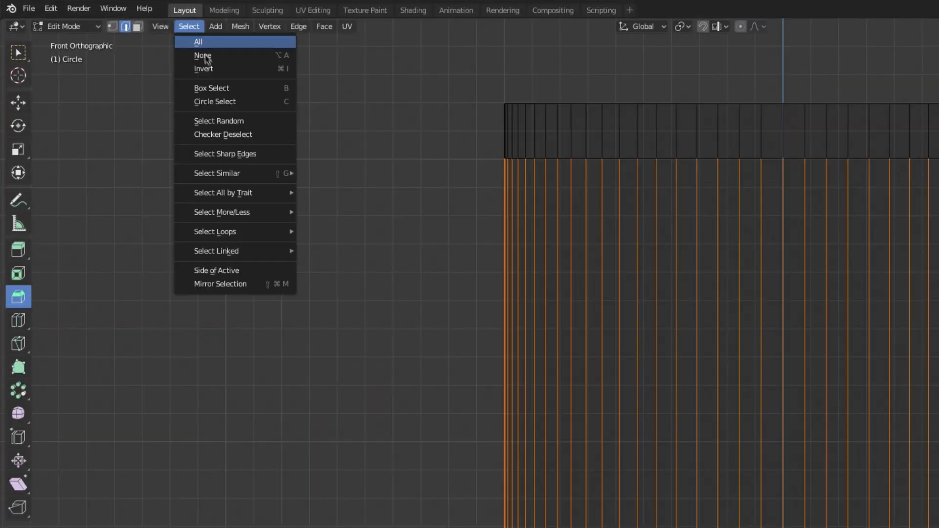
click(236, 134)
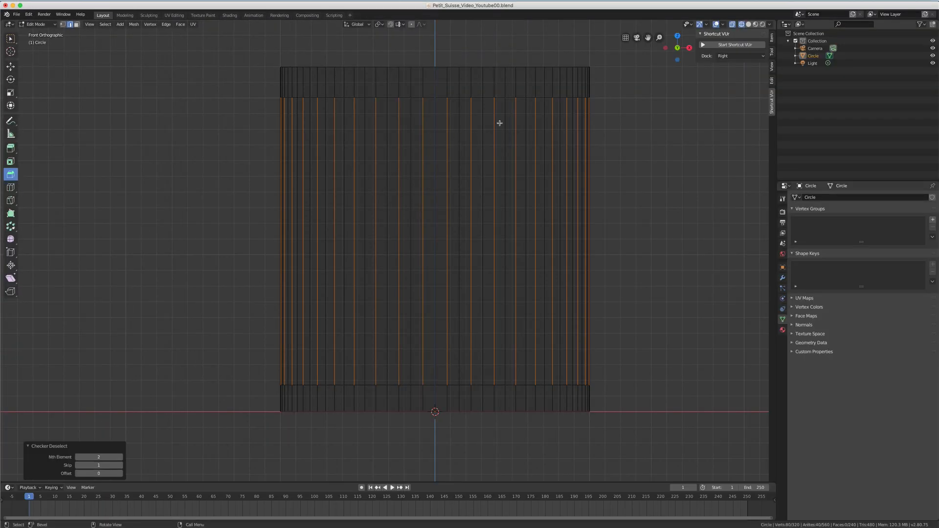
Create a vertex group named Edges and assign the selected vertical edges to it.
middle_drag(498, 117, 497, 134)
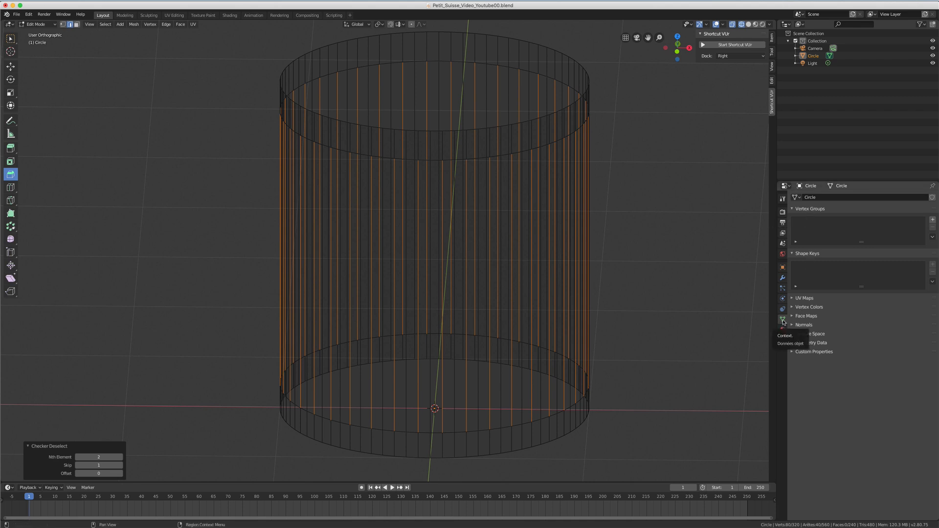
click(933, 220)
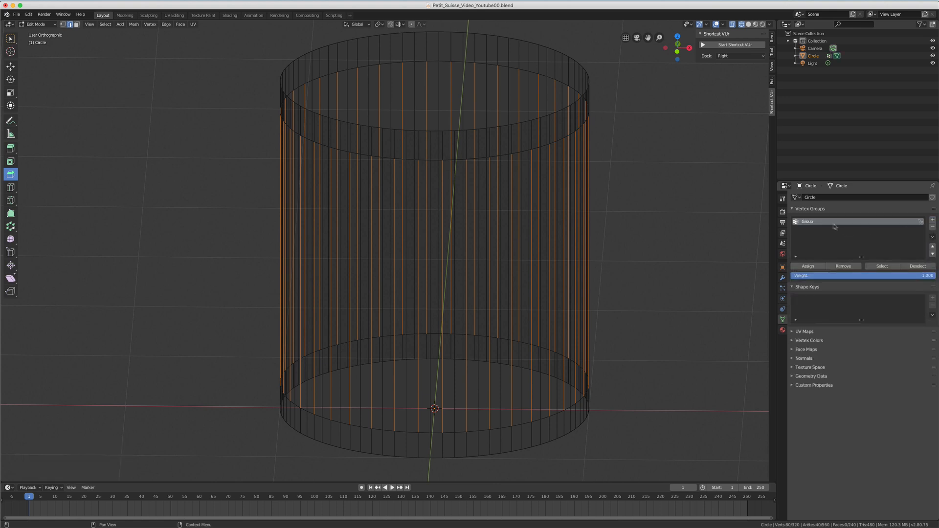
double_click(812, 224)
text(Edges)
key(Return)
click(814, 268)
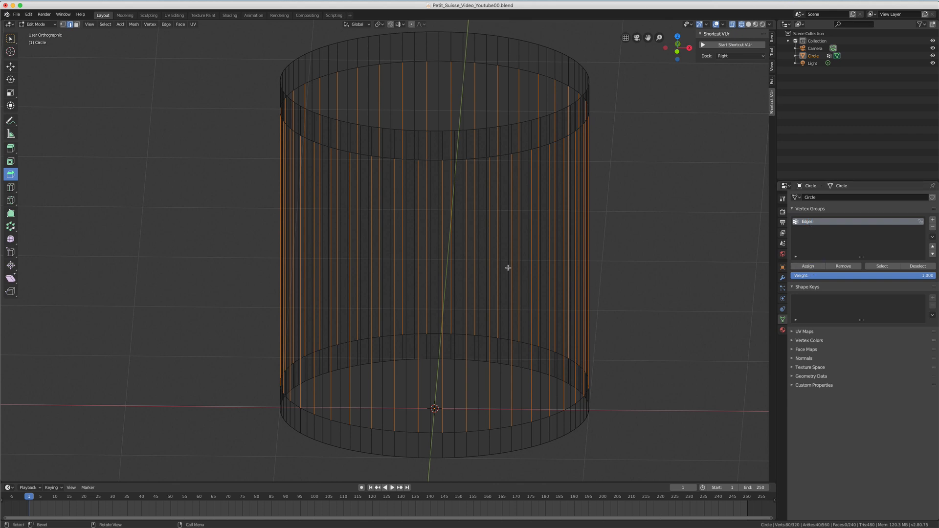
Clear the selection and reselect the alternate vertical edges through the Edges vertex group.
key(alt+a)
key(KP_5)
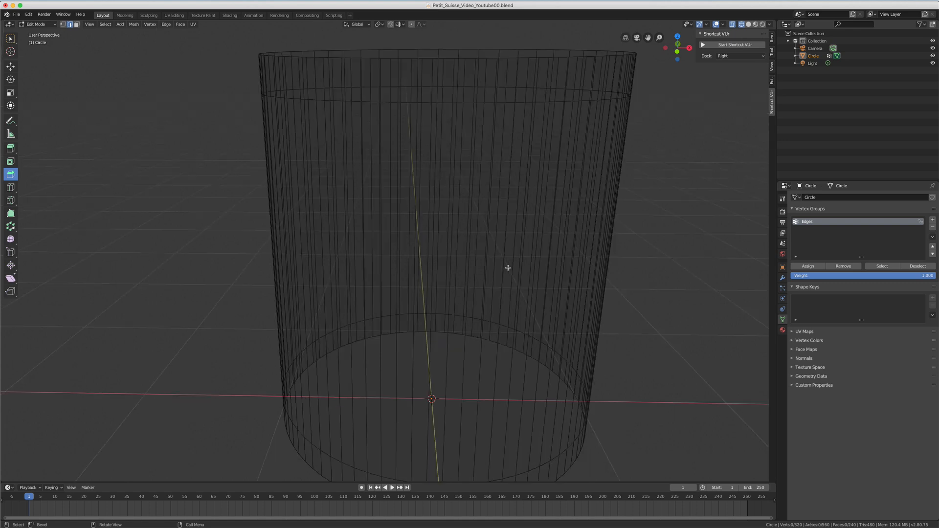
key(KP_1)
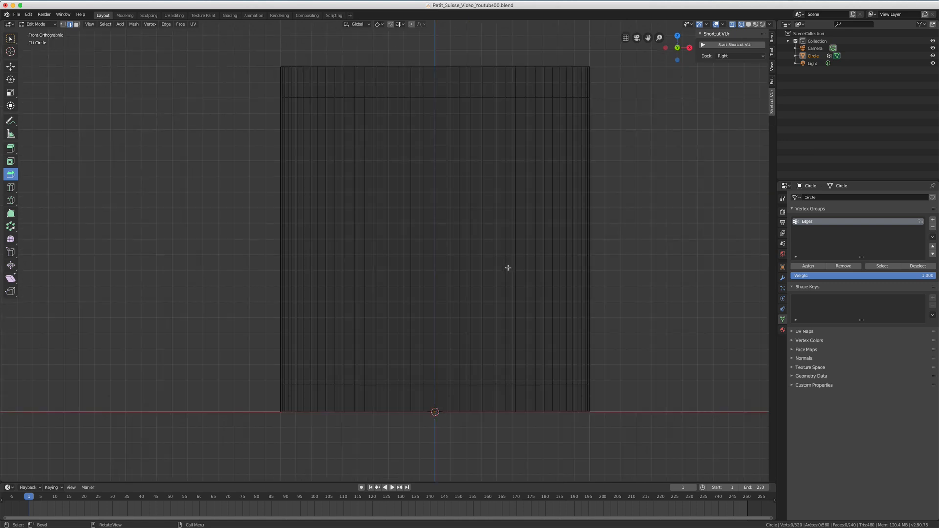
click(882, 266)
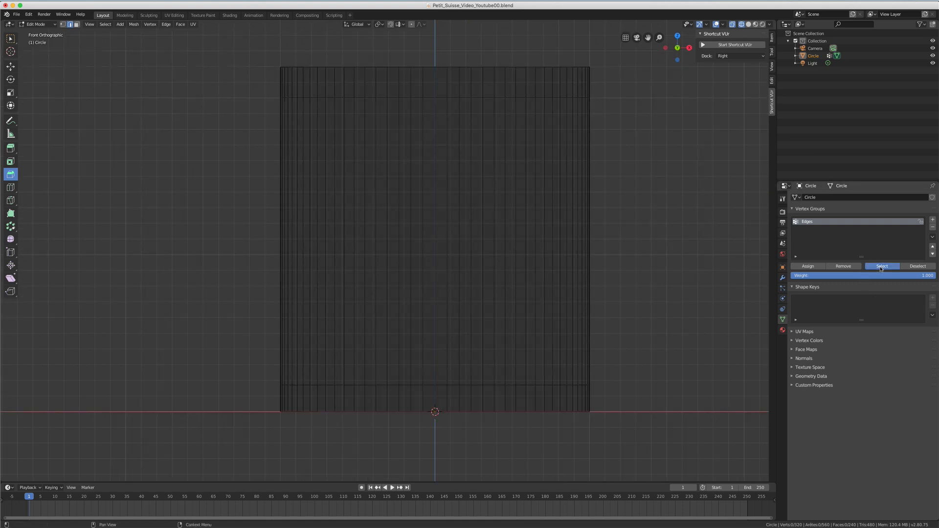
Scale the selected edges outward by about 1.044 in X and Y only, and display the ribbed tube in solid shading.
middle_drag(629, 130, 627, 164)
middle_drag(615, 172, 634, 180)
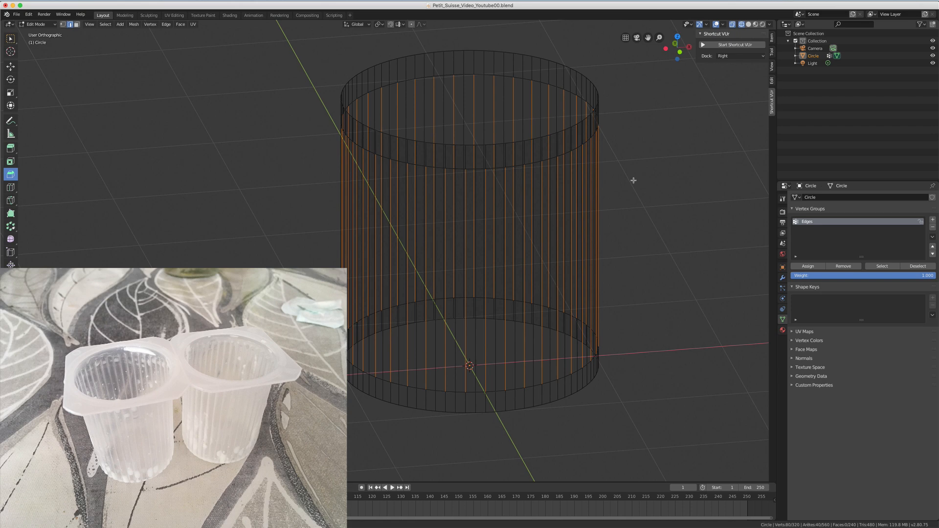
key(s)
key(shift+z)
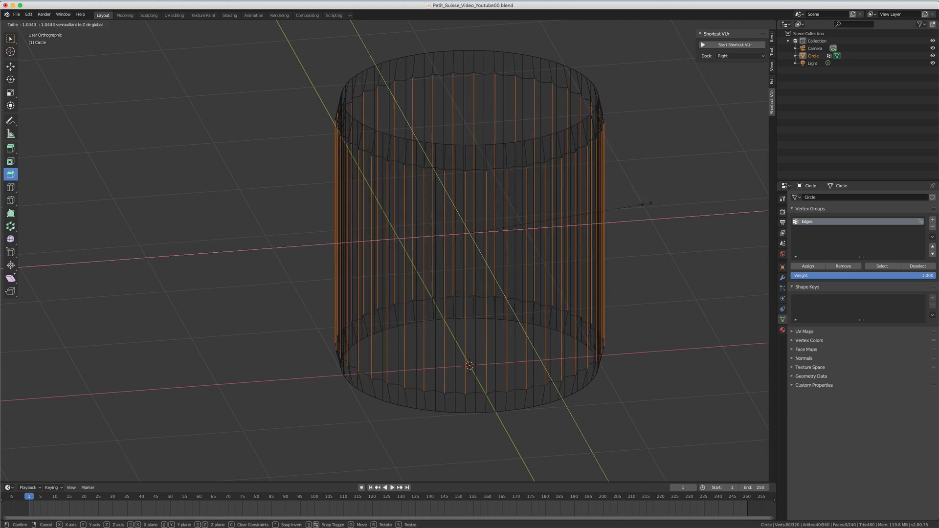
click(644, 203)
middle_drag(503, 255, 501, 287)
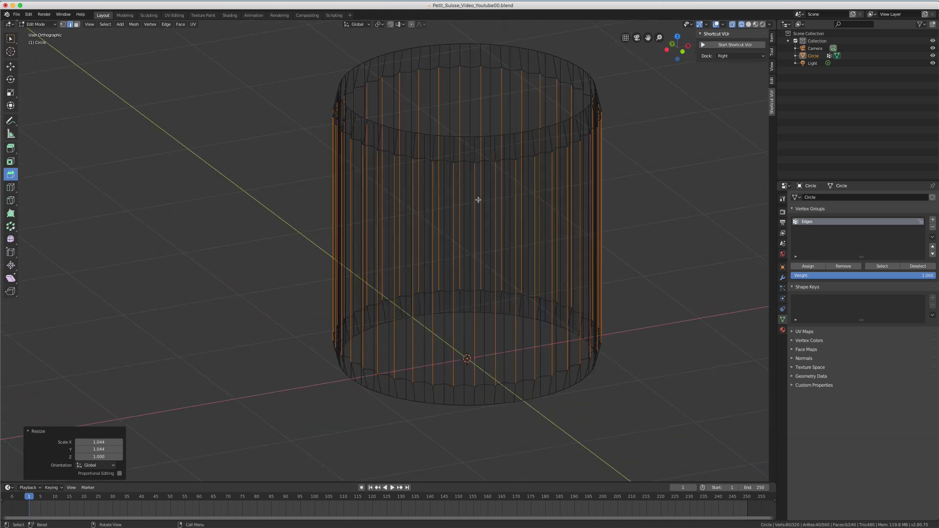
key(z)
click(525, 202)
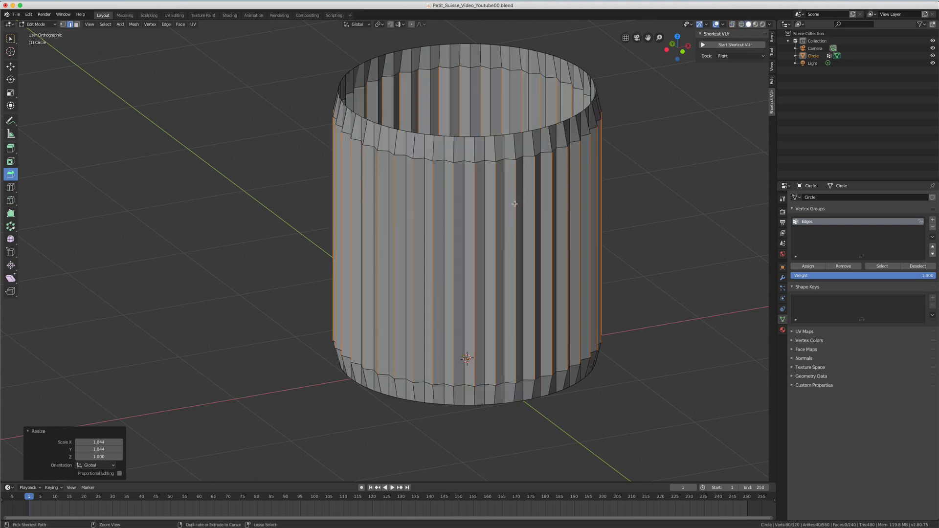
Bevel the selected alternate vertical edges with 2 segments and a width of about 0.054 m.
key(ctrl+b)
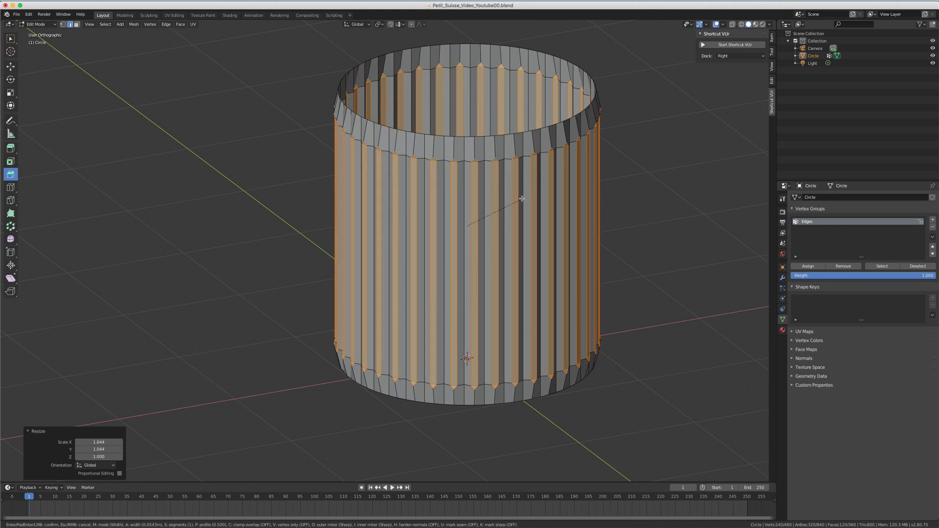
scroll(522, 198, up, 1)
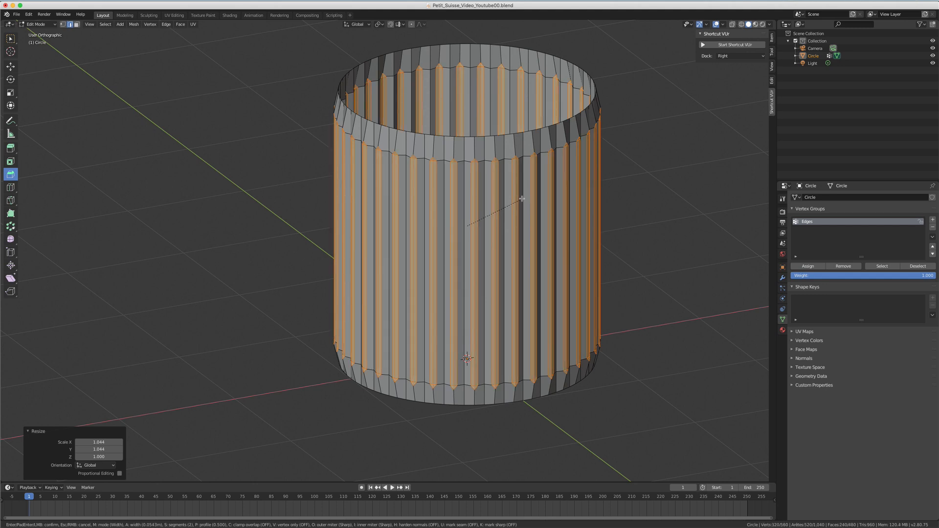
click(522, 198)
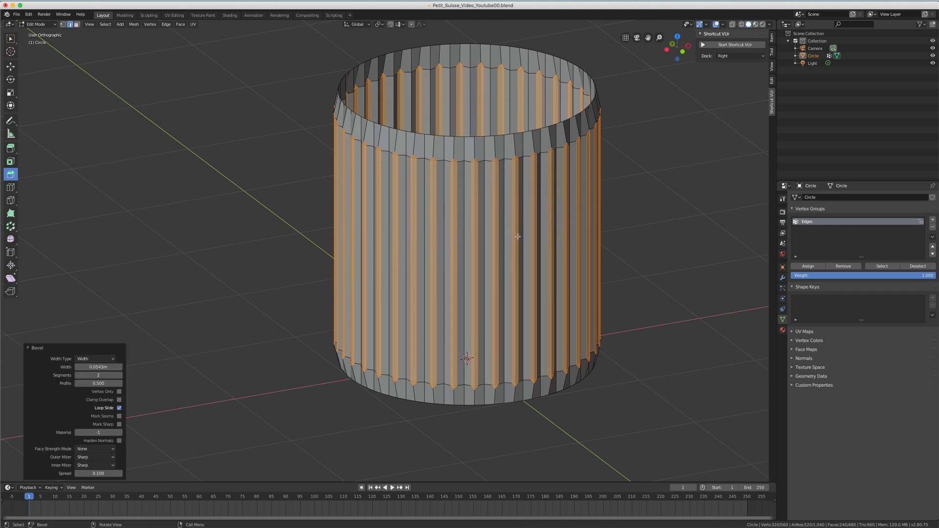
mouse_move(519, 235)
middle_down()
mouse_move(525, 208)
mouse_move(510, 235)
middle_up()
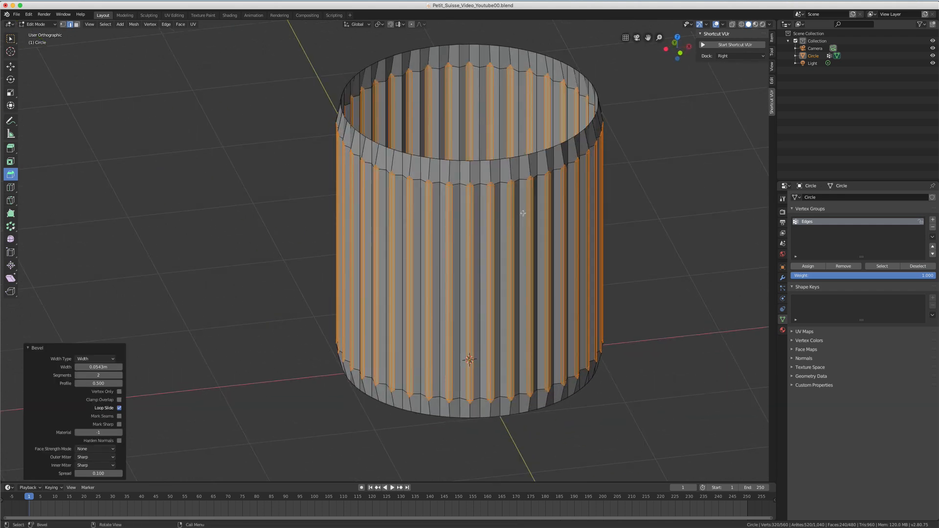
Return to Object Mode and add a Subdivision Surface modifier to the tube with viewport subdivisions set to 2.
key(Tab)
mouse_move(523, 215)
middle_down()
mouse_move(501, 212)
mouse_move(520, 225)
mouse_move(544, 210)
mouse_move(525, 226)
middle_up()
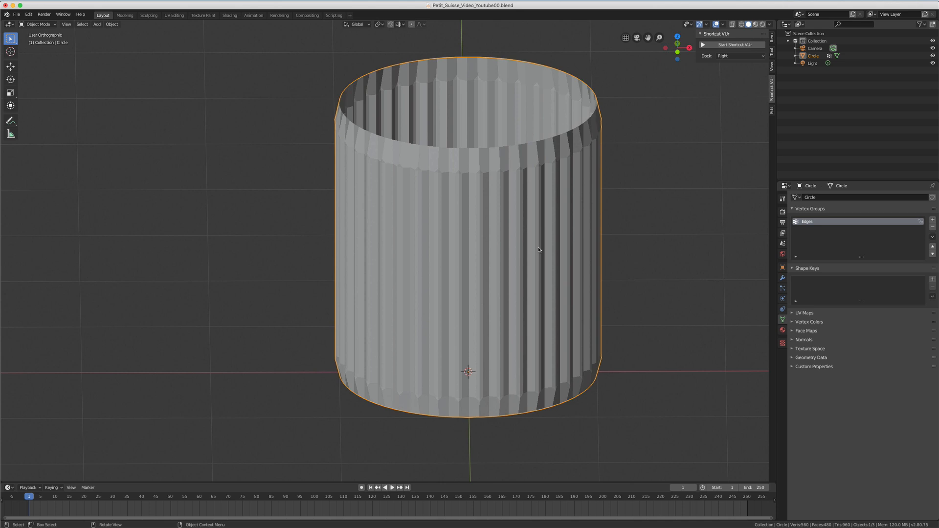
key(KP_7)
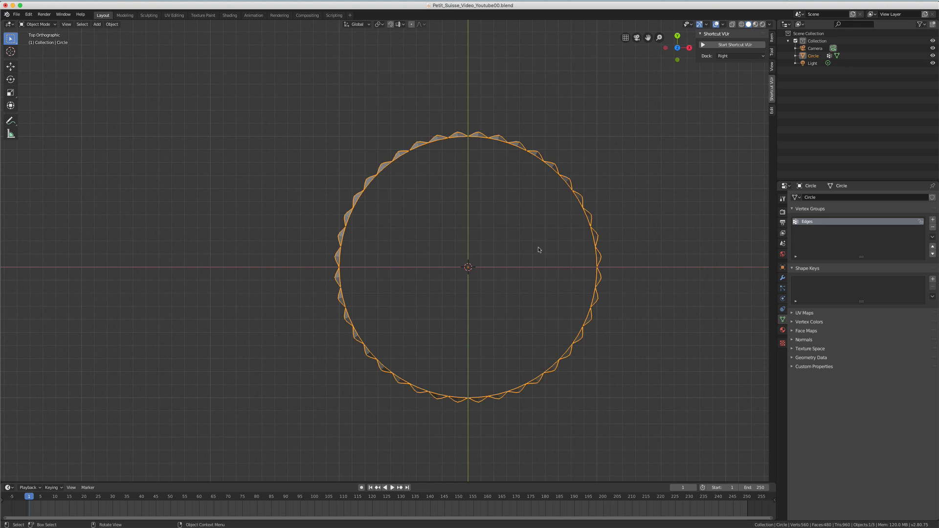
middle_drag(530, 286, 522, 221)
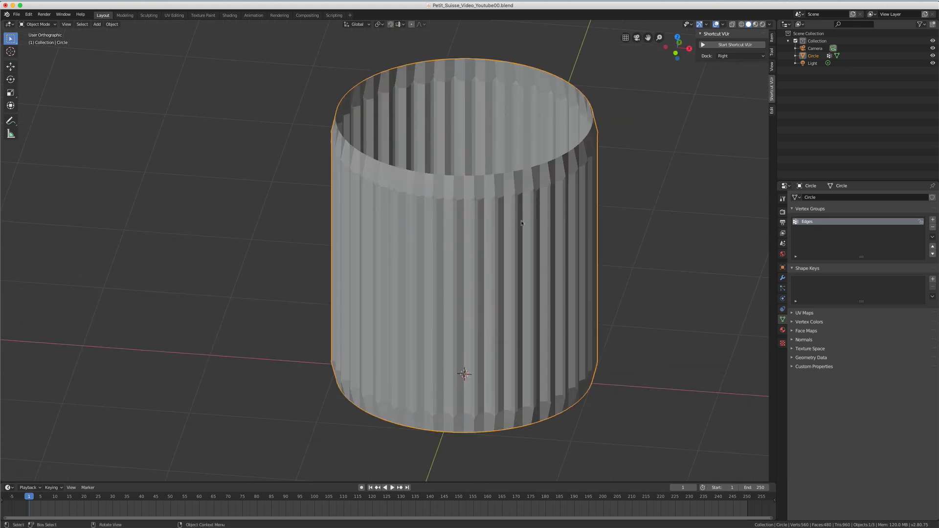
click(783, 277)
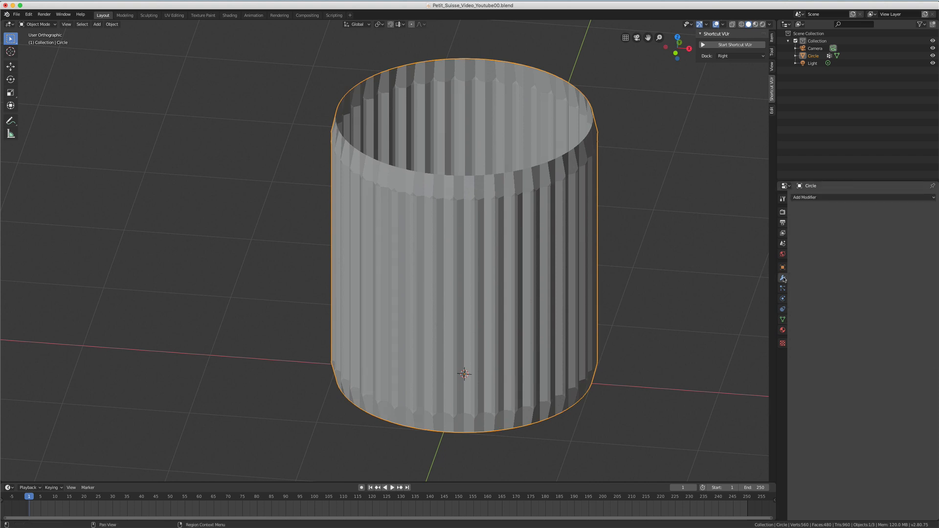
click(813, 201)
click(798, 322)
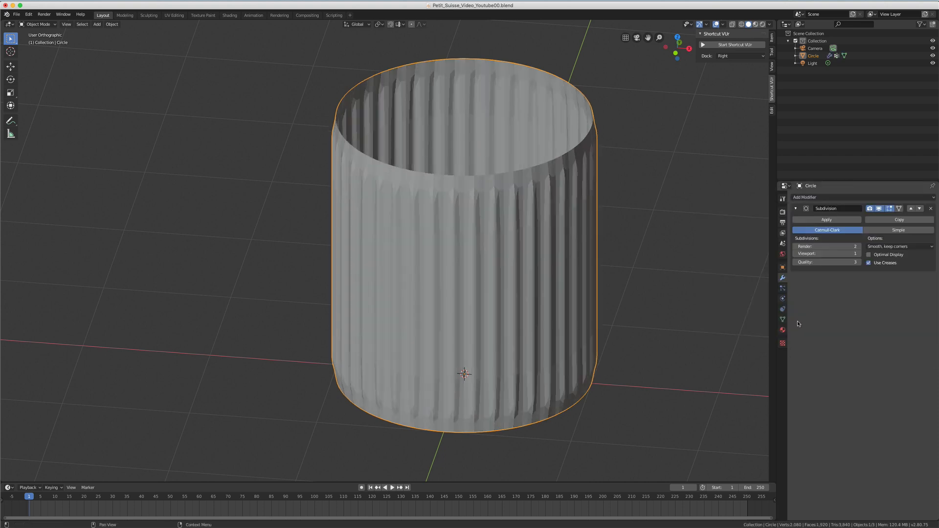
click(860, 255)
middle_drag(617, 236, 606, 255)
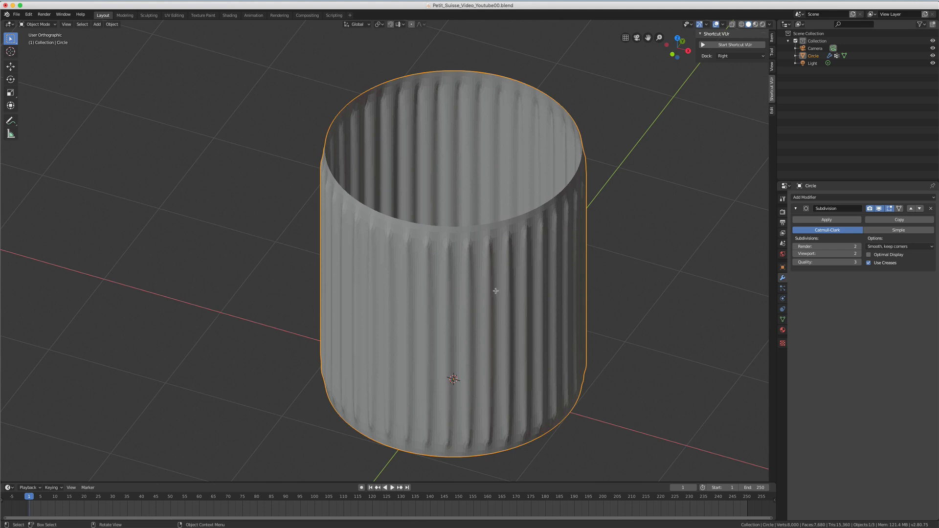
Scale the beveled rib edges outward by about 1.028 in X and Y only in Edit Mode.
key(Tab)
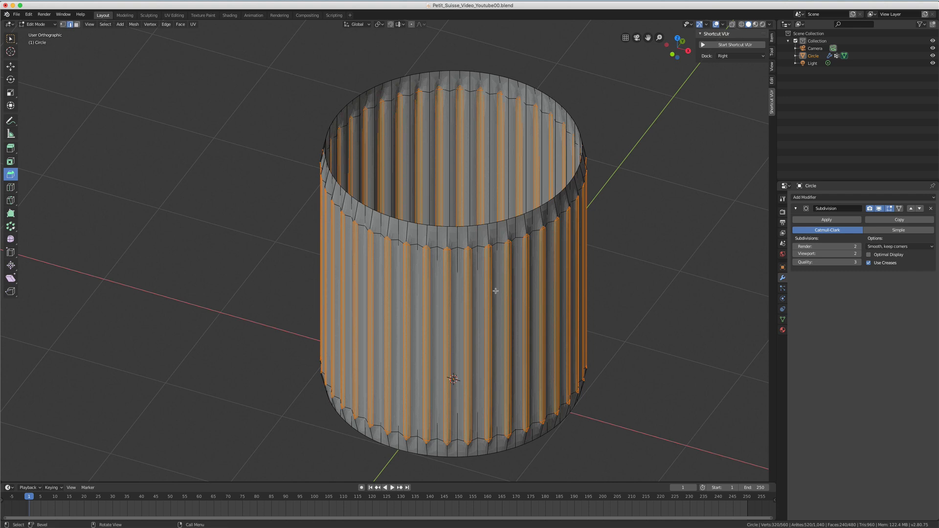
key(KP_7)
key(s)
key(shift+z)
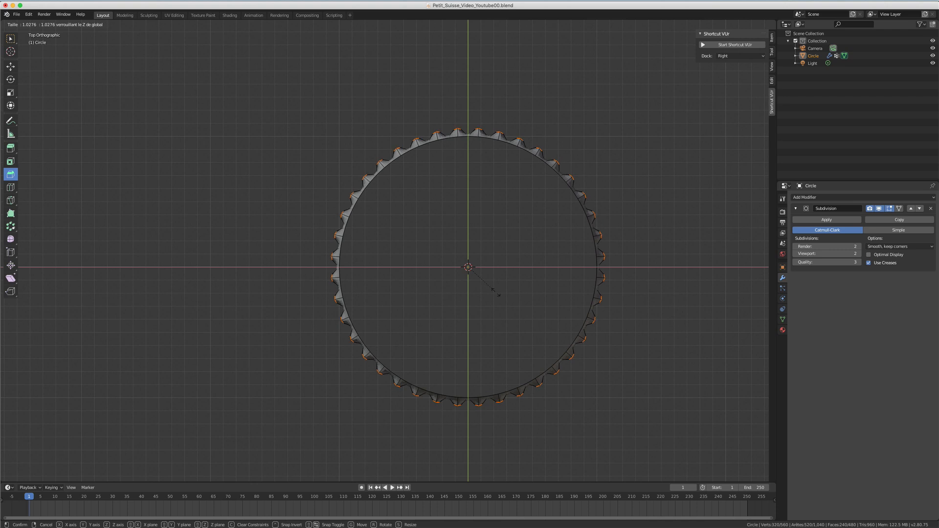
click(497, 293)
middle_drag(494, 315, 469, 267)
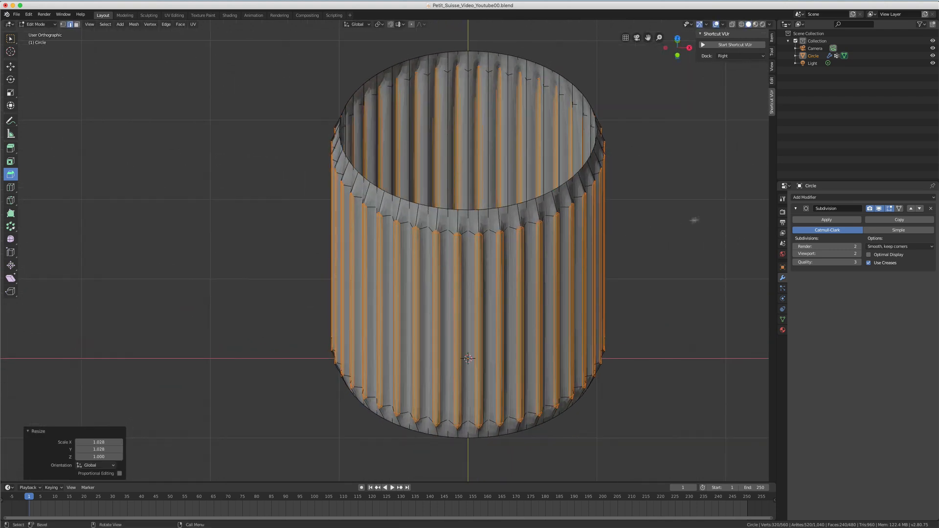
Create a second vertex group named Bevel and assign the selected beveled rib edges to it.
click(783, 320)
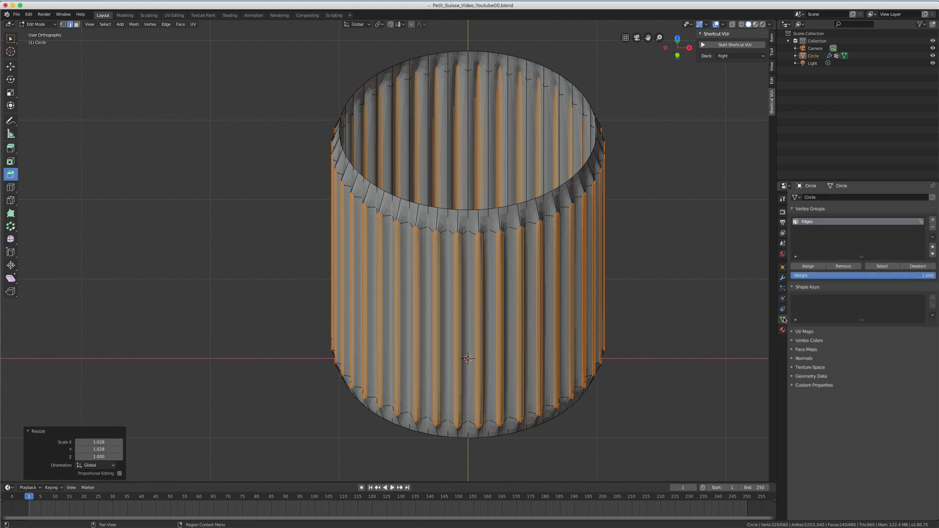
click(933, 220)
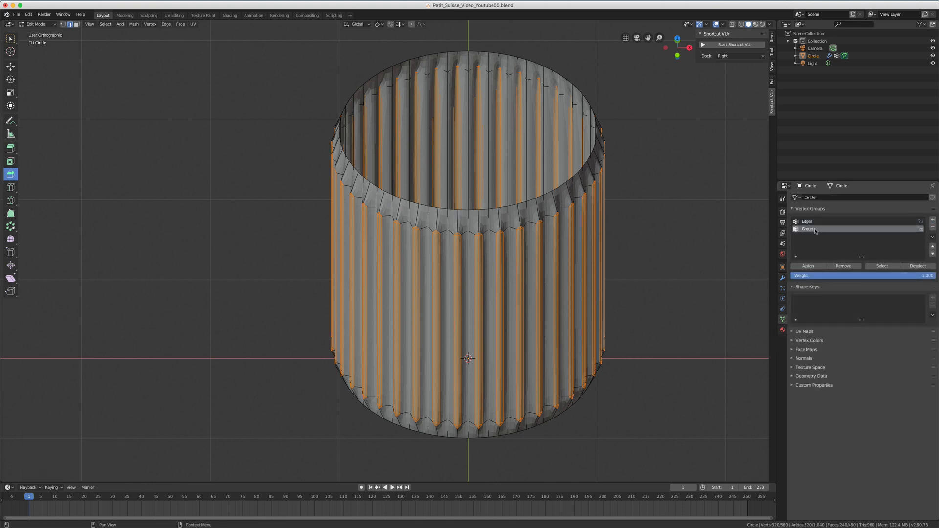
double_click(816, 230)
text(Be)
key(Return)
double_click(816, 231)
text(Bevel)
key(Return)
click(810, 268)
Clear the selection and reselect the beveled ribs through the Bevel vertex group.
key(alt+a)
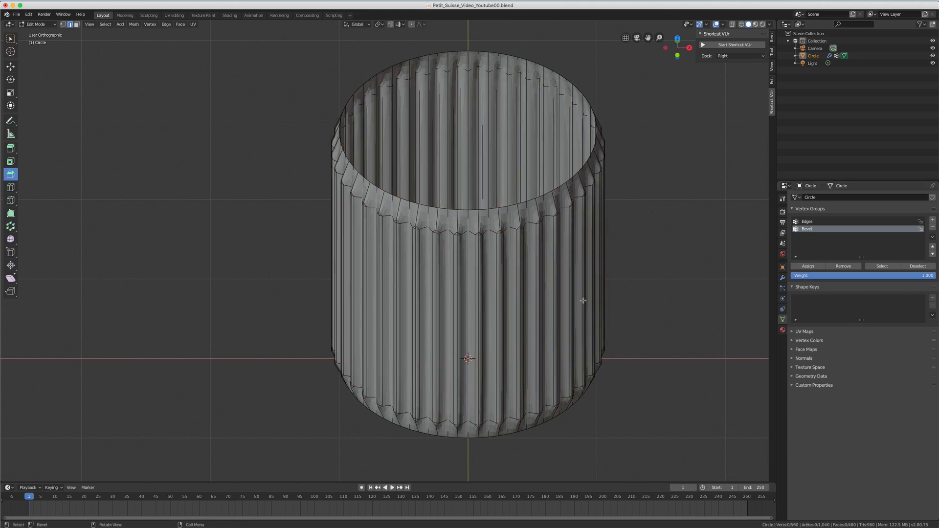
middle_drag(581, 300, 601, 323)
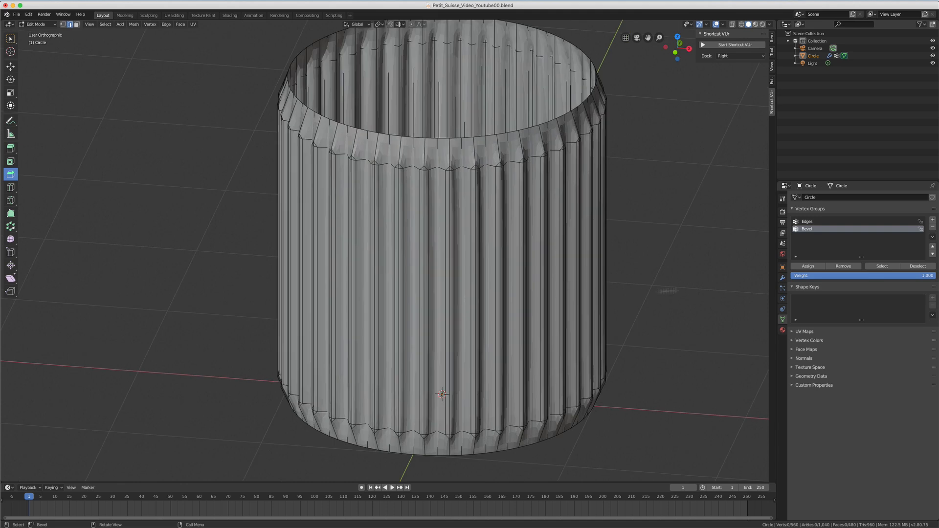
click(881, 266)
middle_drag(534, 195, 529, 241)
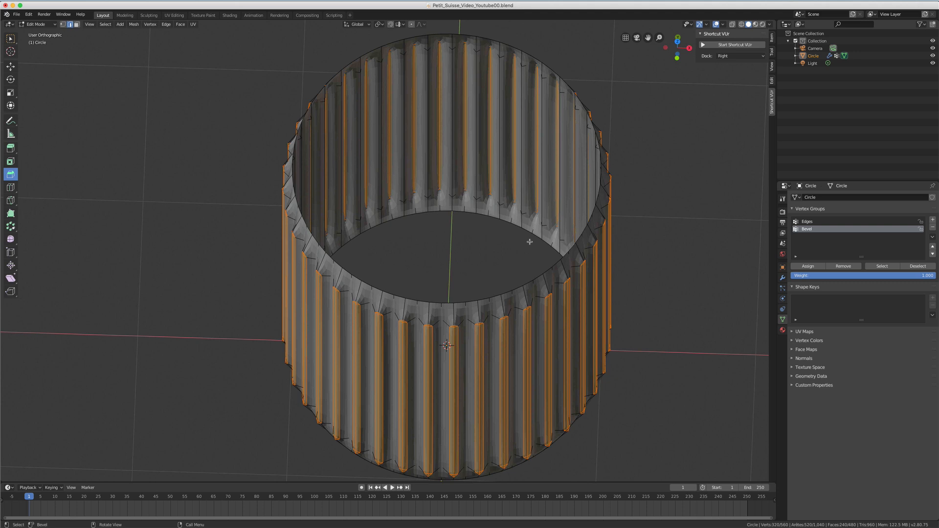
middle_drag(522, 258, 520, 254)
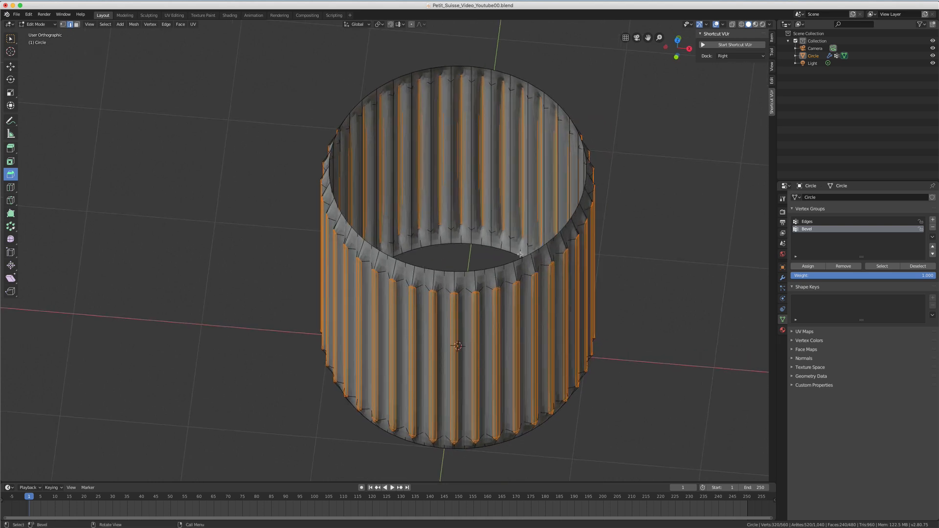
Select the tube's top vertex loop in vertex mode and extrude it outward by a scale of about 1.249 to form a rim.
key(KP_7)
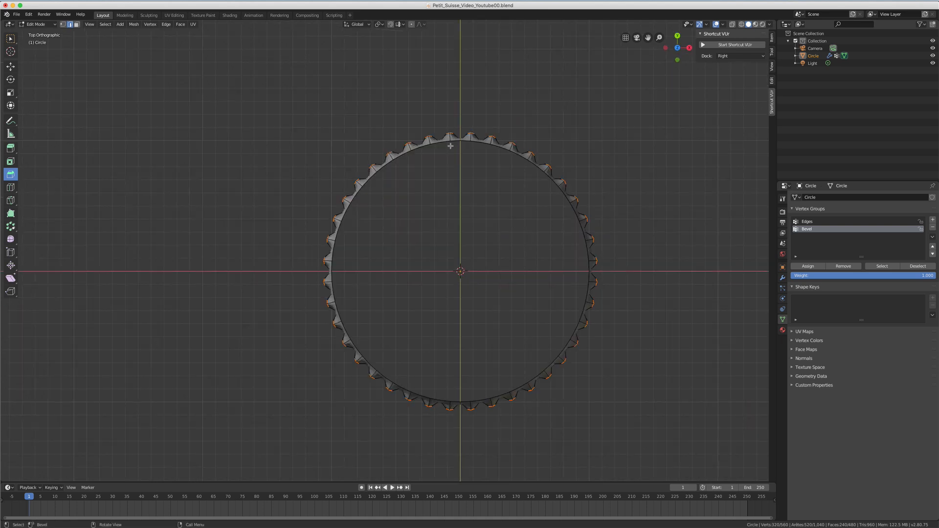
key(1)
key(alt+a)
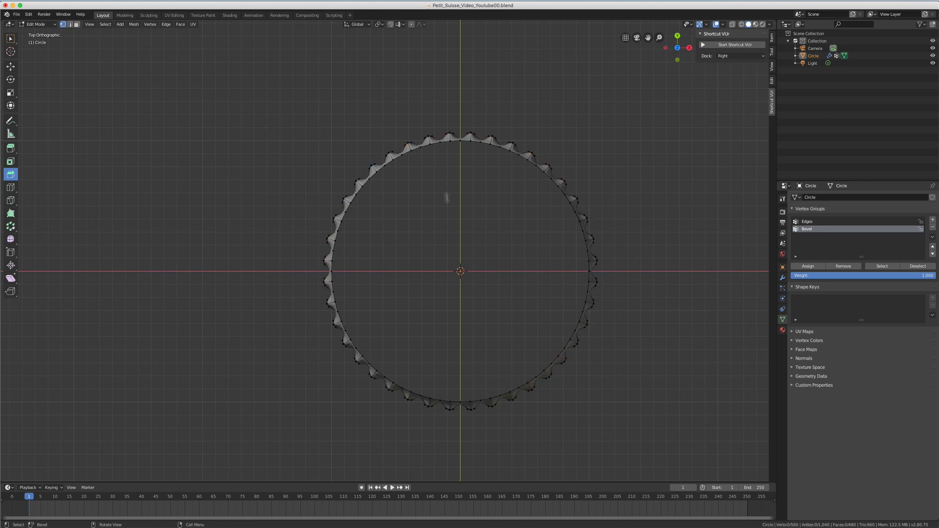
middle_drag(447, 198, 446, 186)
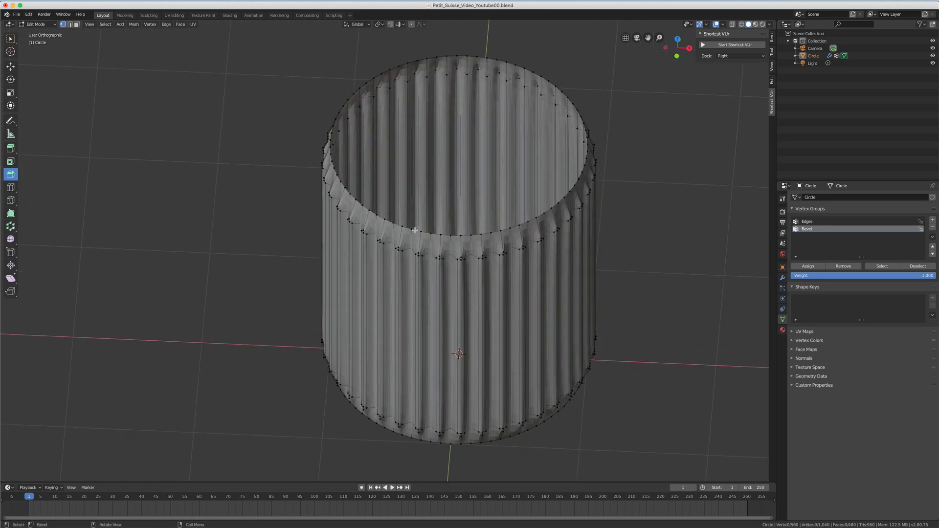
alt+click(415, 230)
scroll(492, 204, down, 2)
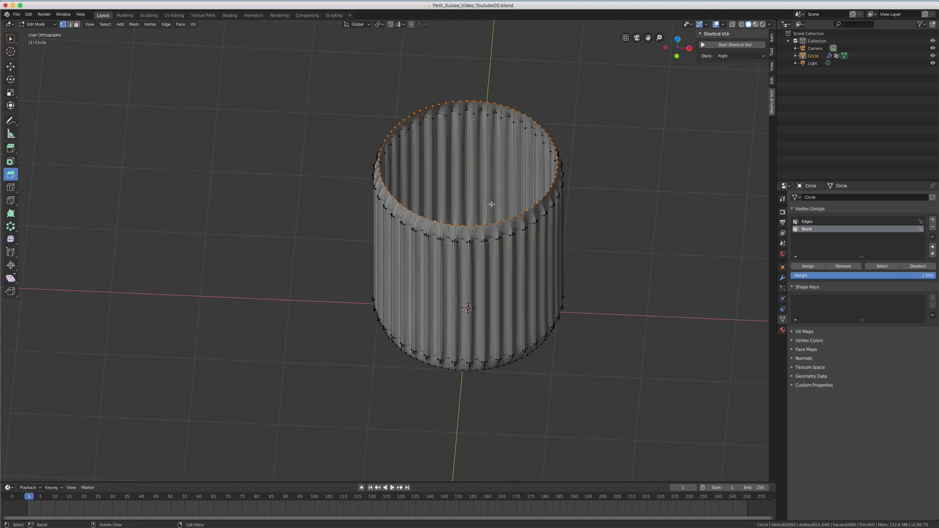
key(KP_7)
key(s)
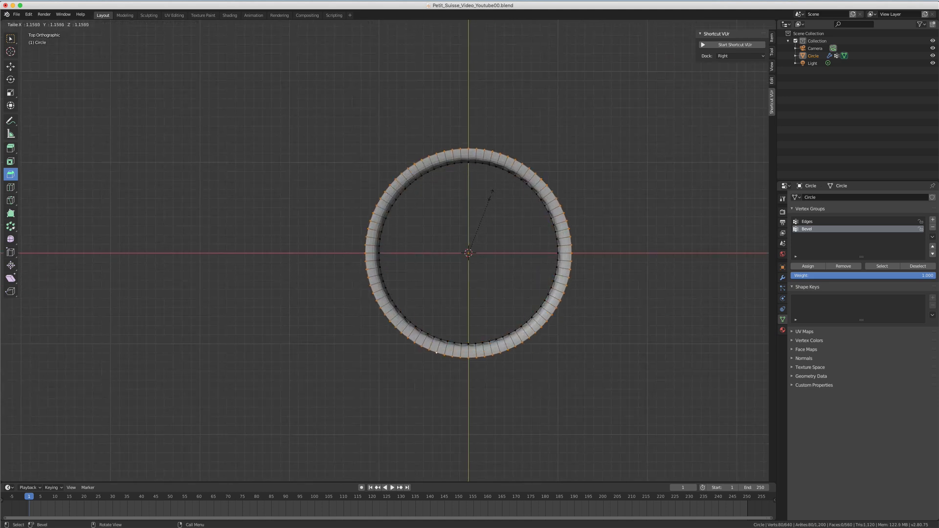
click(488, 188)
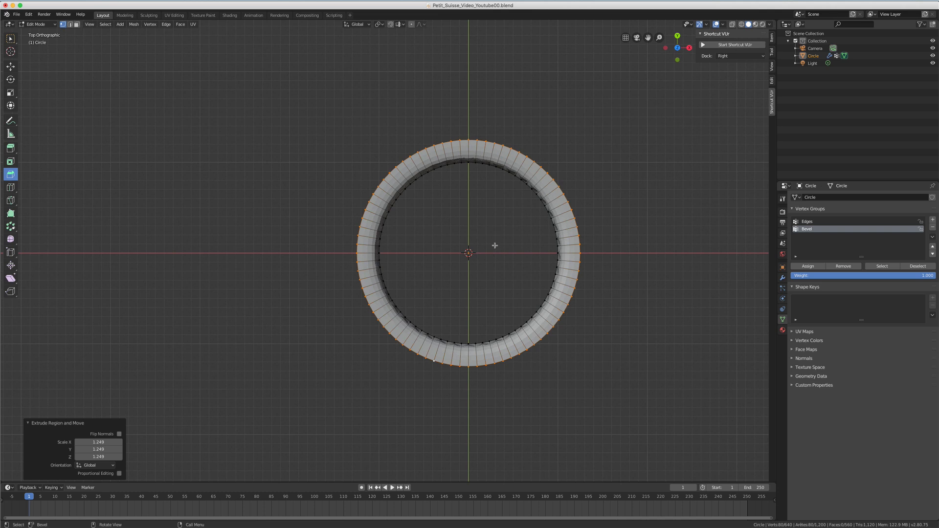
middle_drag(495, 245, 493, 186)
middle_drag(496, 239, 488, 147)
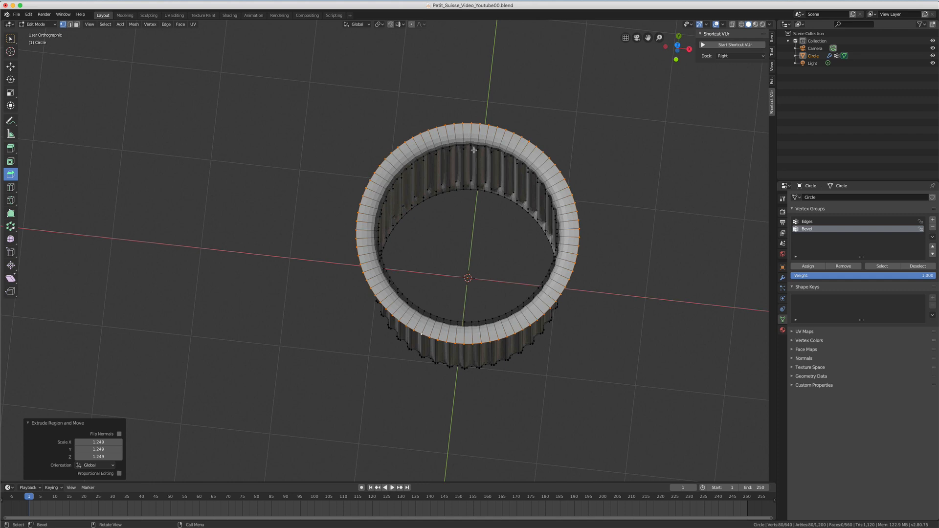
Select the 17 outer rim vertices centred on the positive Y side and flatten them into a straight edge with a Y scale of 0.
key(KP_7)
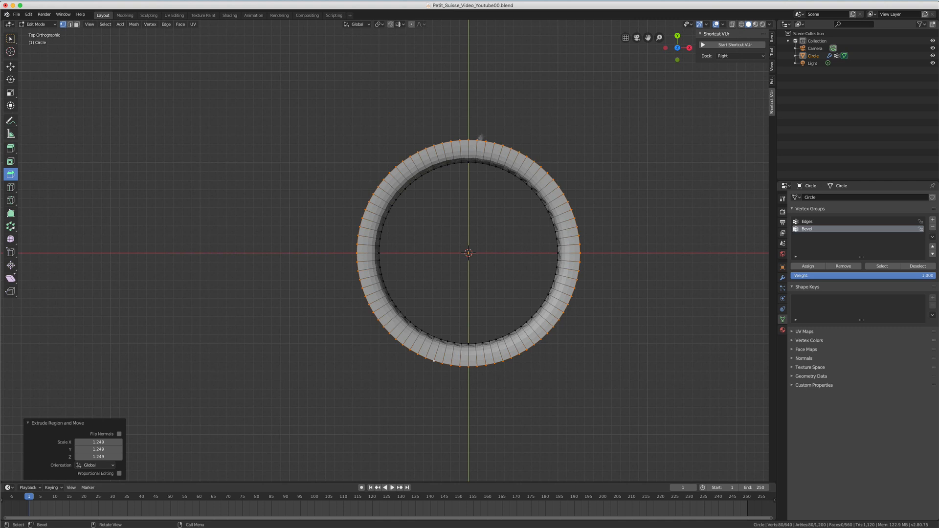
click(469, 140)
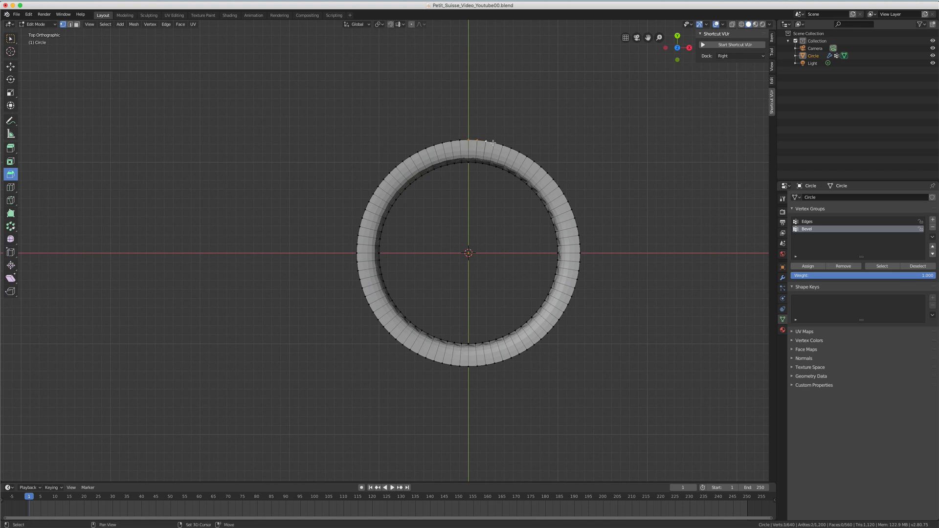
shift+click(503, 146)
shift+click(519, 153)
shift+click(456, 141)
shift+click(448, 142)
shift+click(443, 143)
shift+click(430, 146)
shift+click(424, 149)
shift+click(418, 151)
shift+click(409, 159)
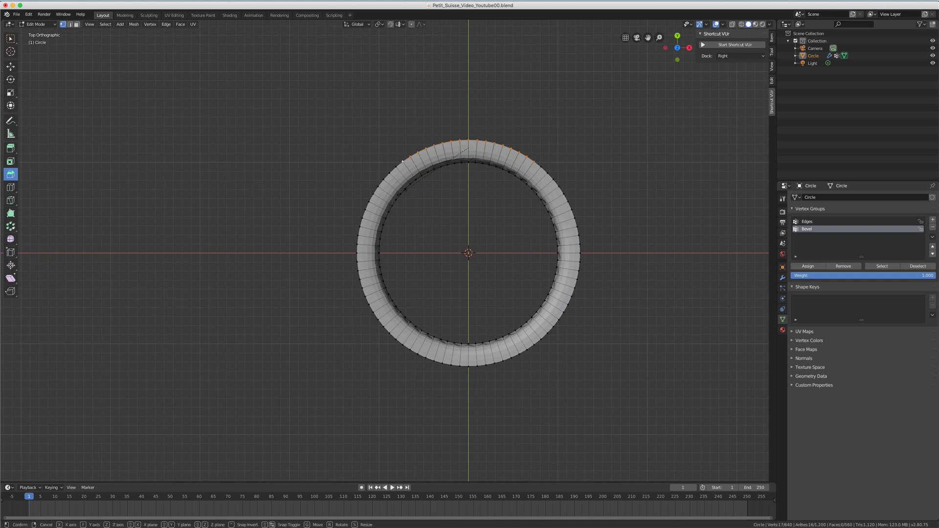
key(s)
key(y)
key(0)
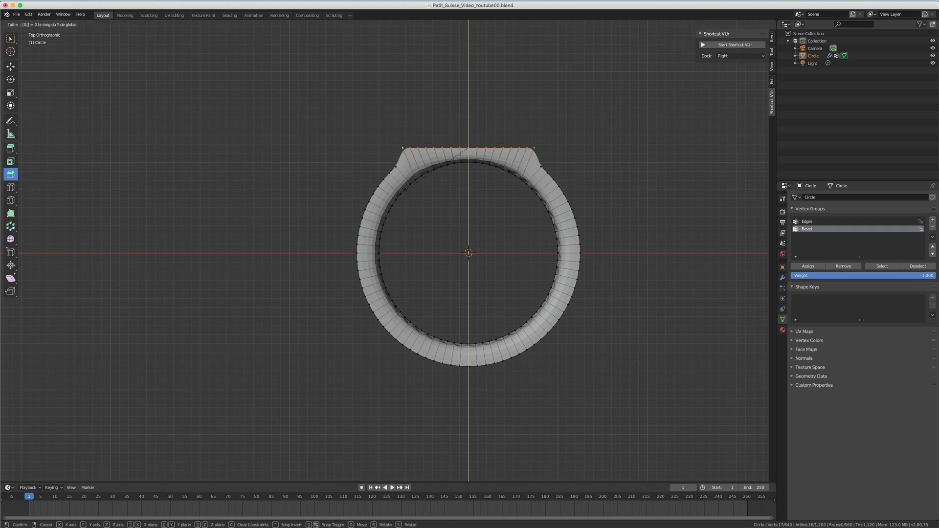
key(Return)
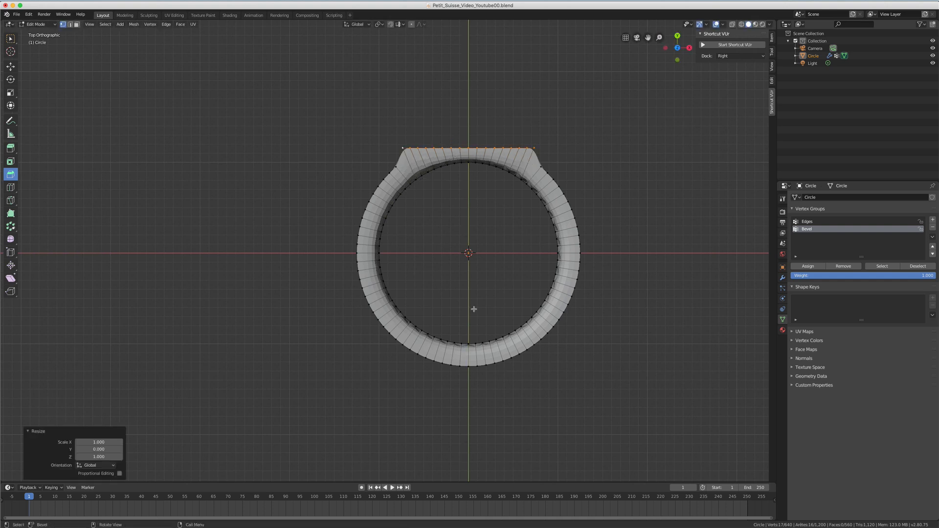
middle_drag(474, 309, 479, 259)
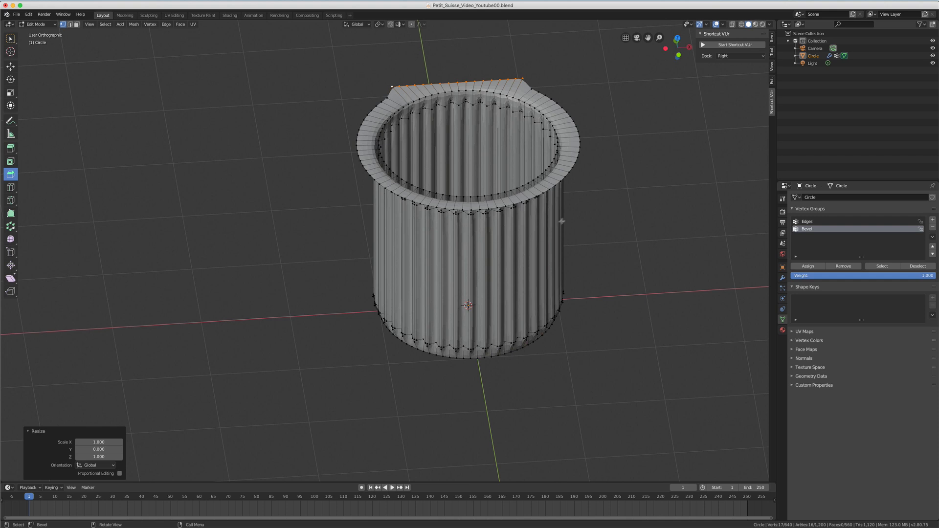
shift+middle_drag(560, 218, 543, 260)
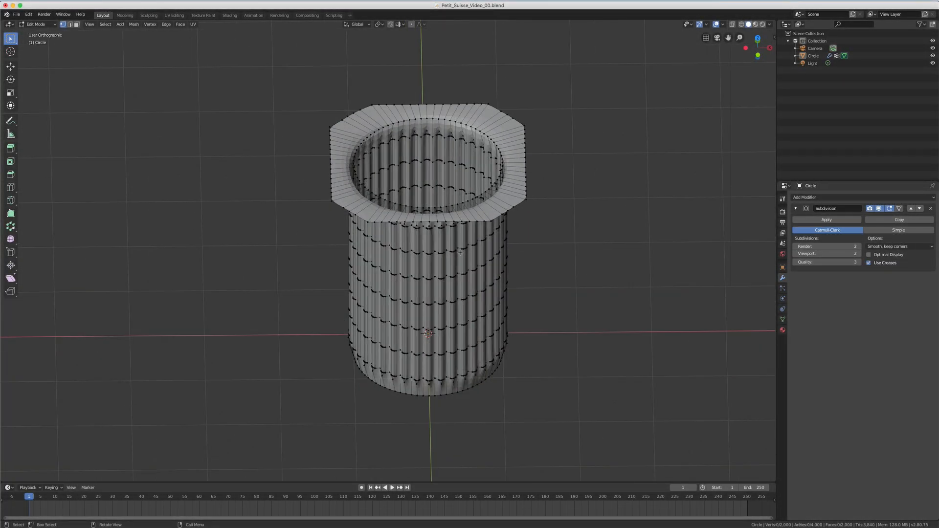
Select the three middle vertices of the rim's chamfered corner at positive X and negative Y, and enable proportional editing.
mouse_move(442, 277)
middle_down()
mouse_move(480, 273)
mouse_move(434, 286)
middle_up()
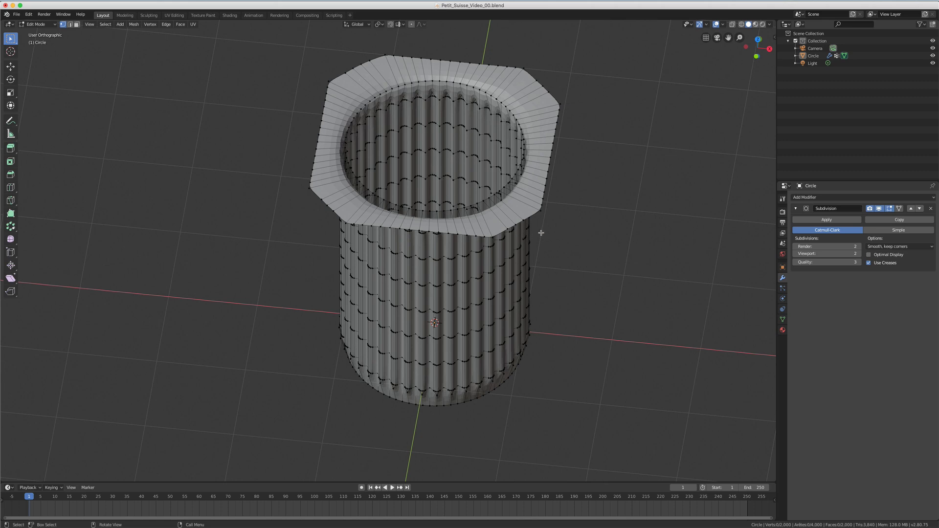
scroll(541, 233, up, 3)
key(KP_7)
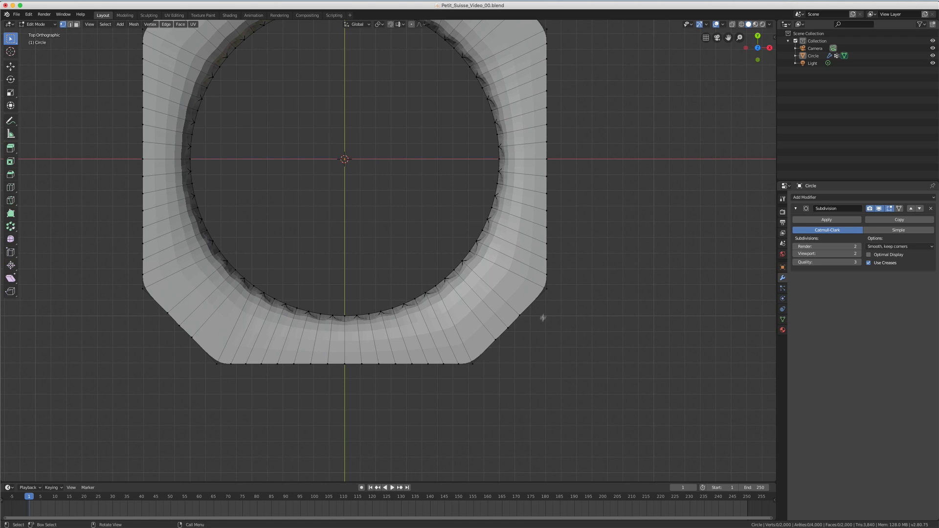
shift+click(497, 339)
shift+click(520, 313)
key(g)
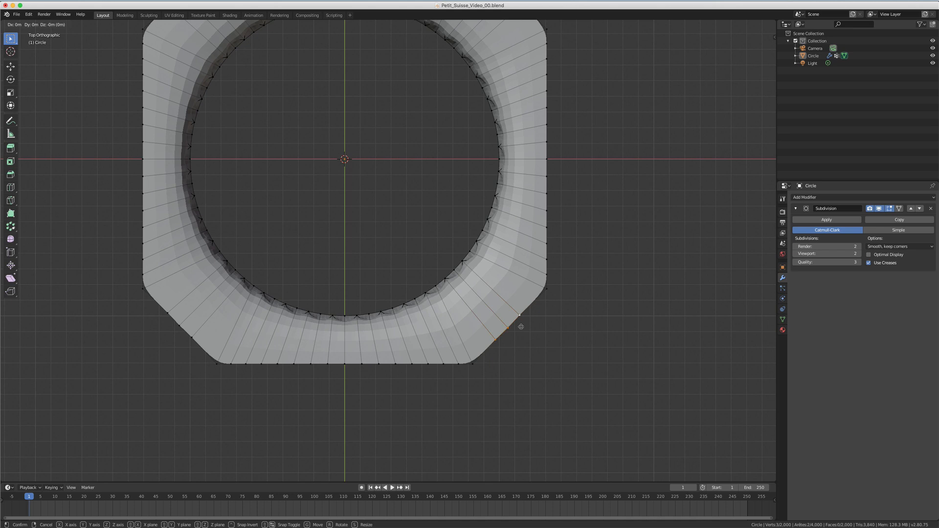
right_click(521, 327)
key(o)
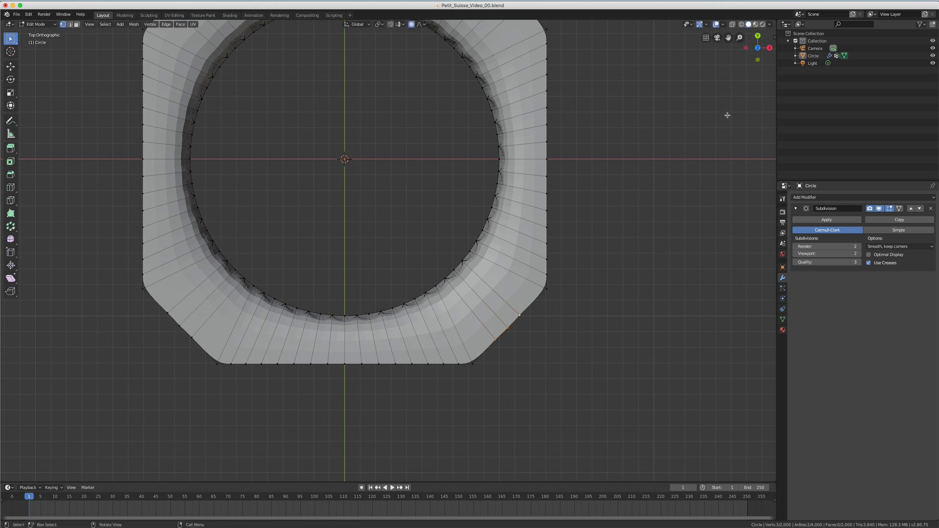
Start the Shortcut VUr input display and dock it on the right.
key(n)
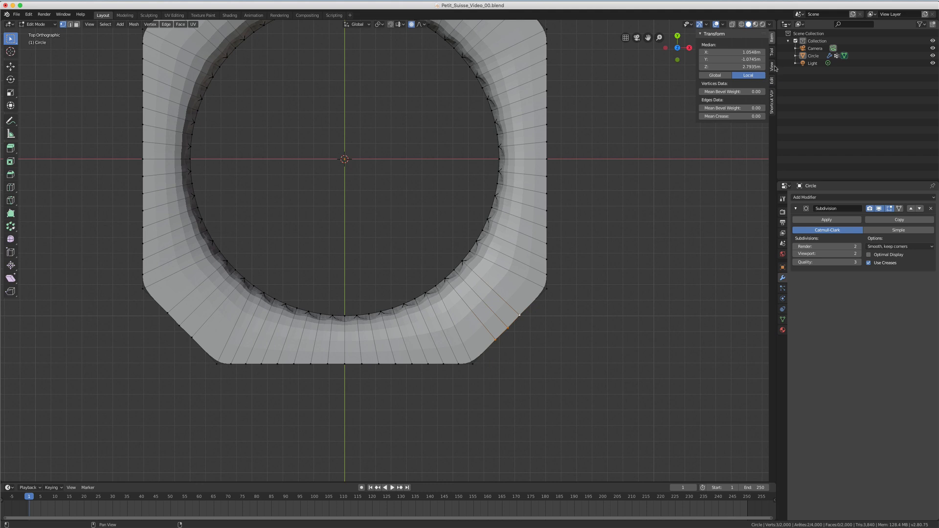
click(773, 99)
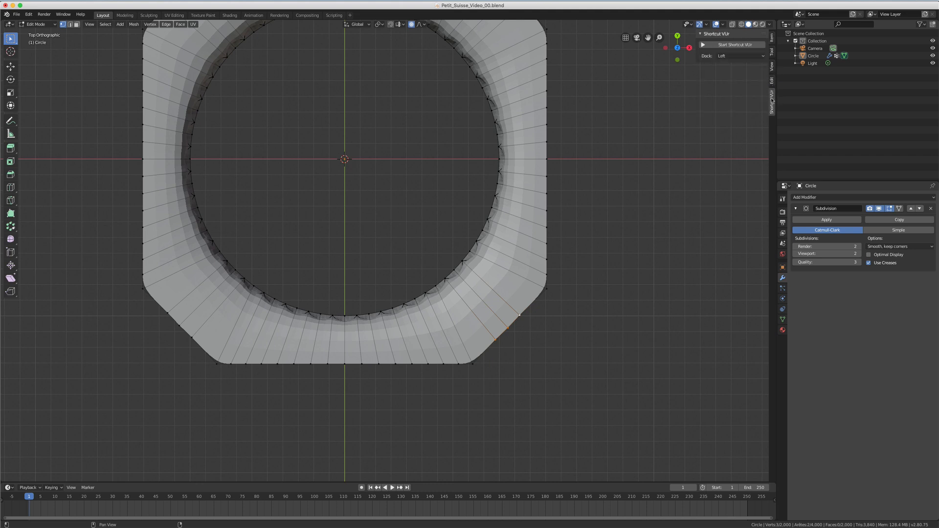
click(703, 46)
click(735, 56)
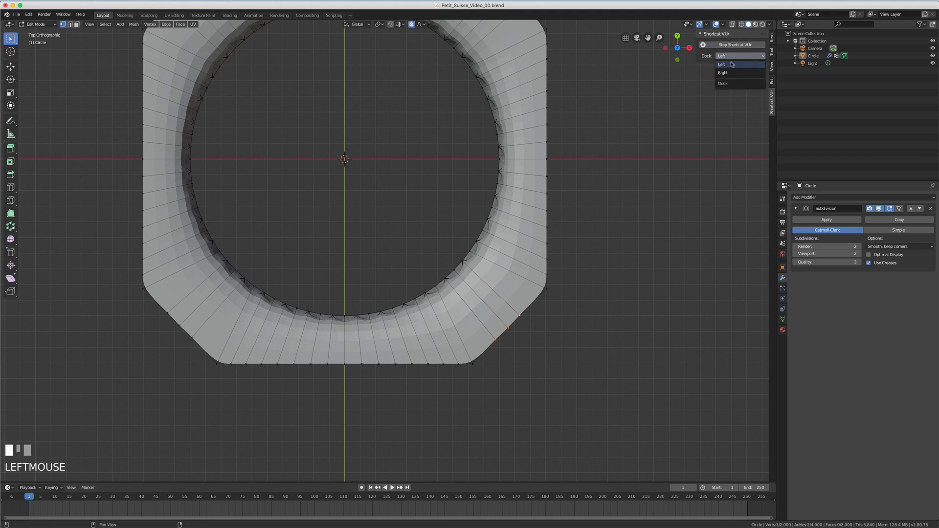
click(731, 74)
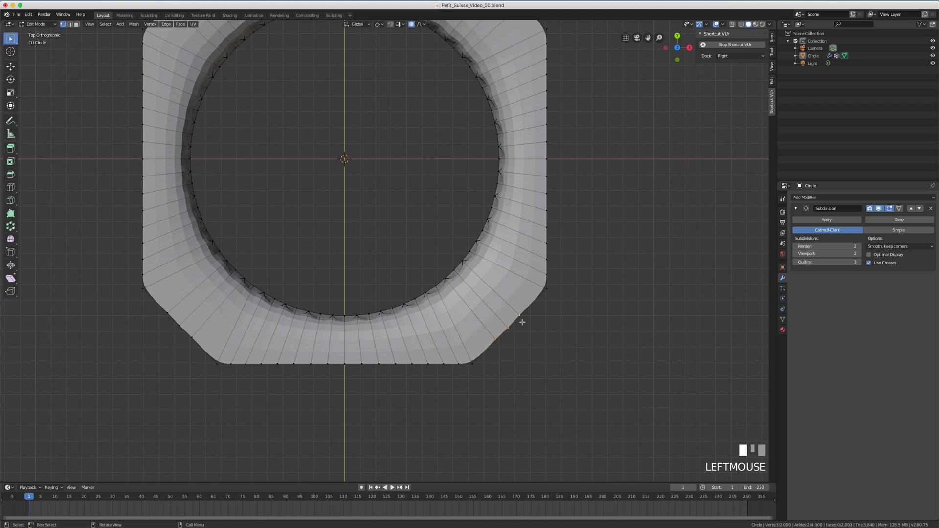
Move the selected corner vertices about -0.002 m in X and -0.014 m in Y with a smooth proportional size of about 0.26.
key(o)
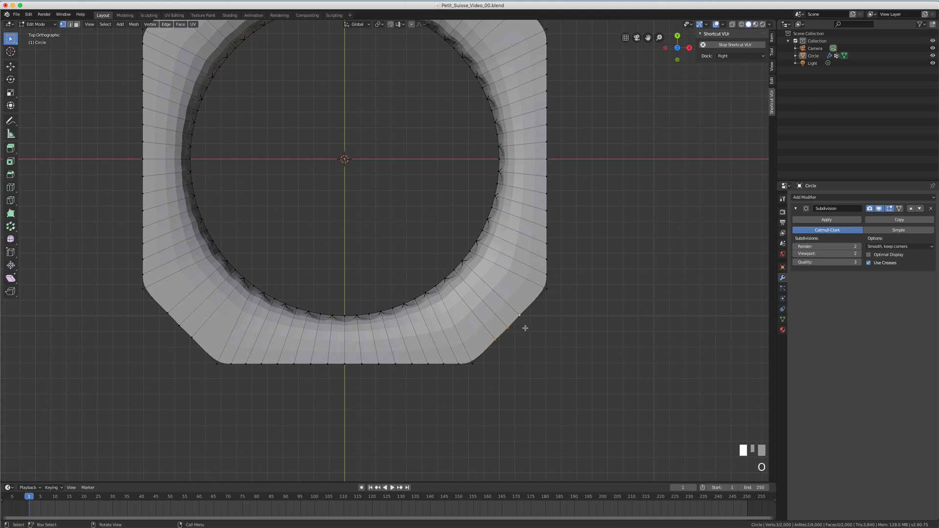
key(g)
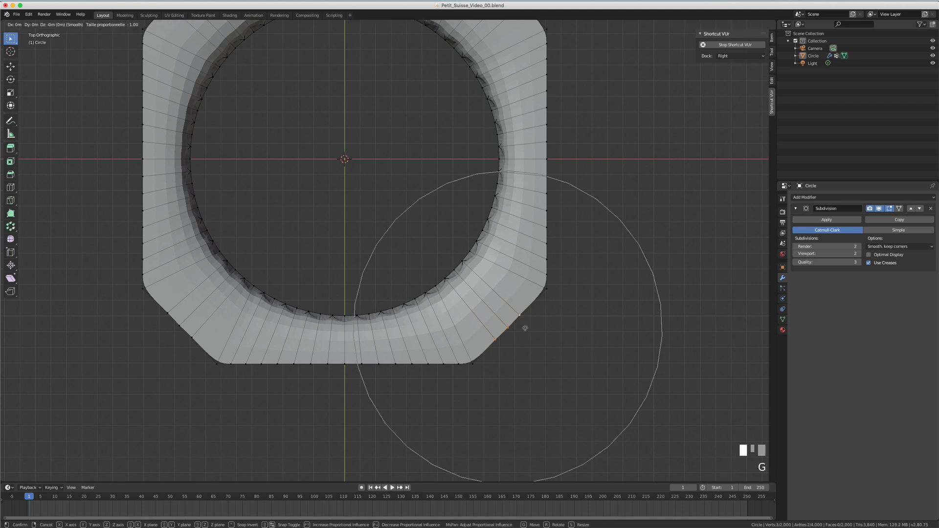
scroll(525, 328, up, 12)
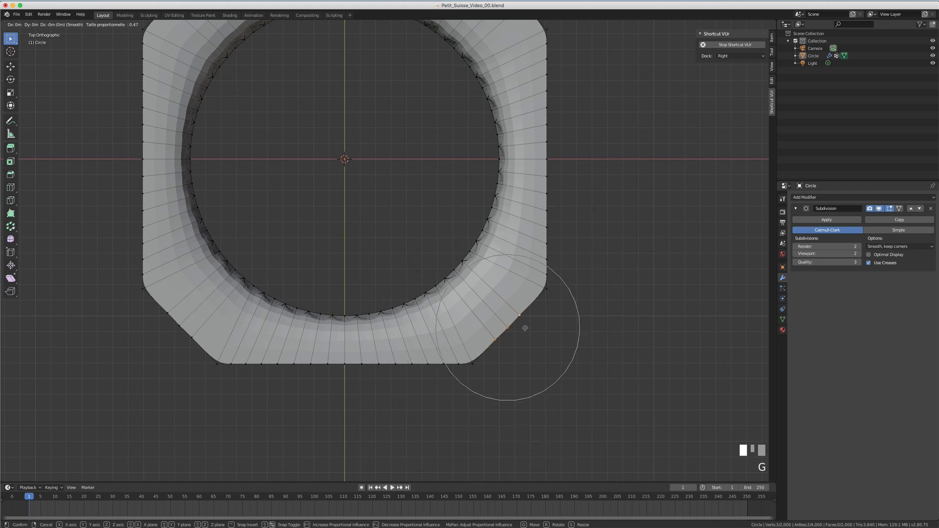
scroll(525, 328, up, 2)
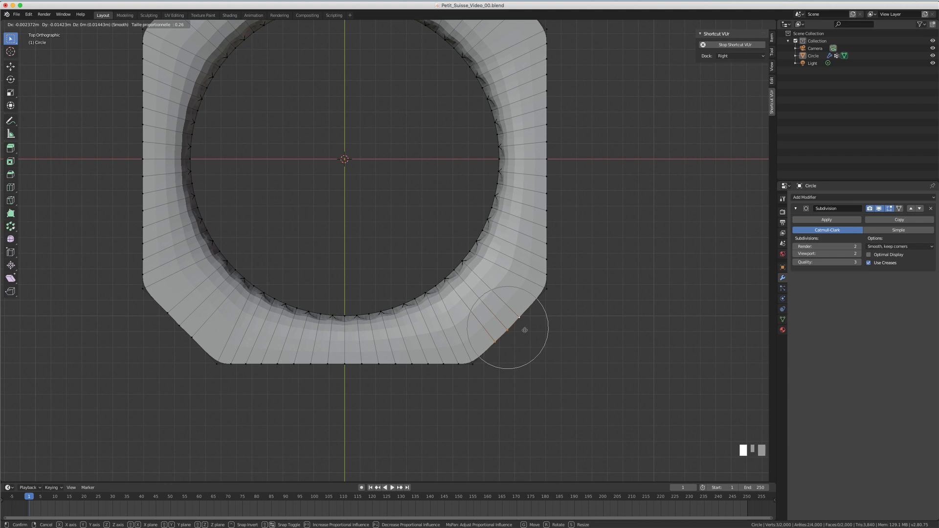
click(525, 330)
middle_drag(507, 360, 521, 335)
scroll(515, 311, down, 3)
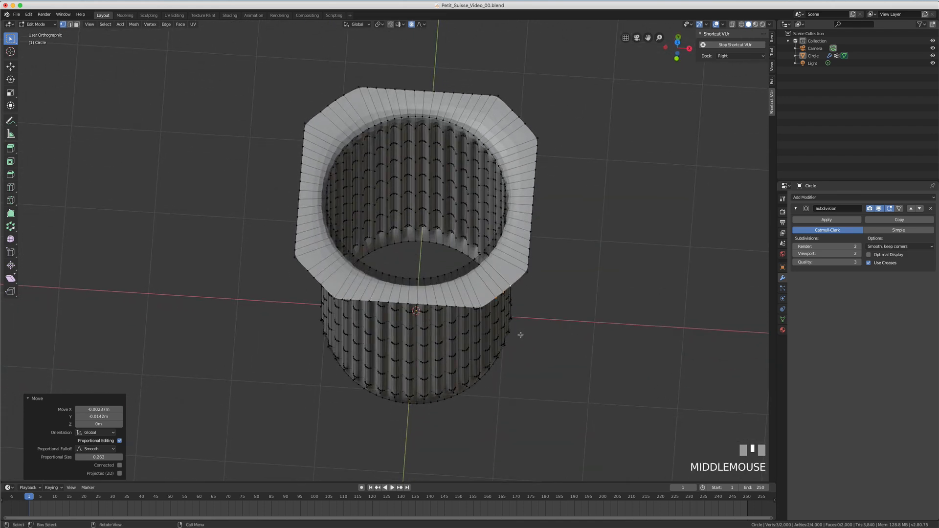
key(KP_7)
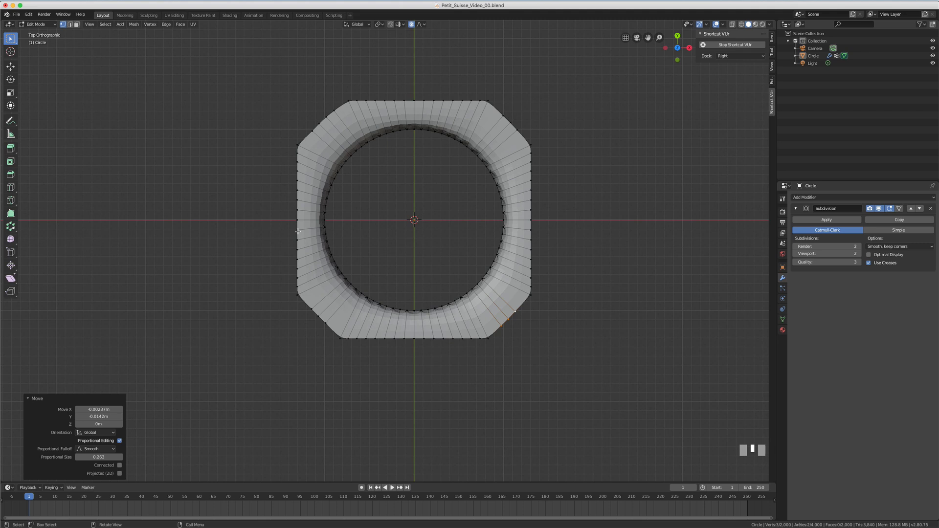
alt+click(357, 339)
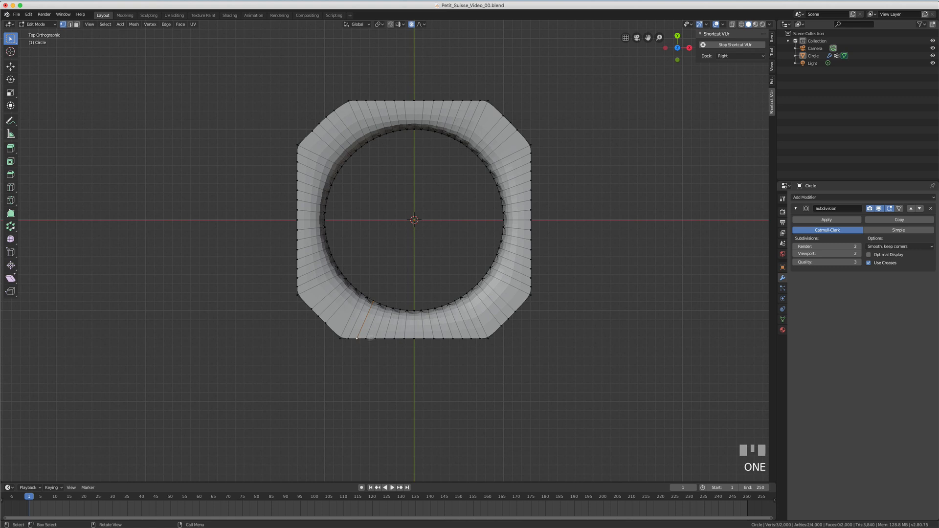
alt+click(368, 338)
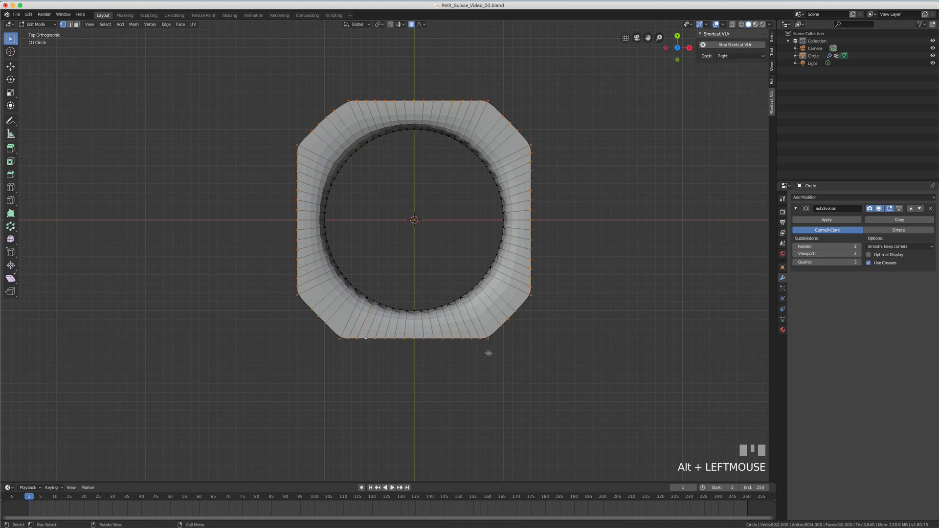
middle_drag(489, 352, 514, 372)
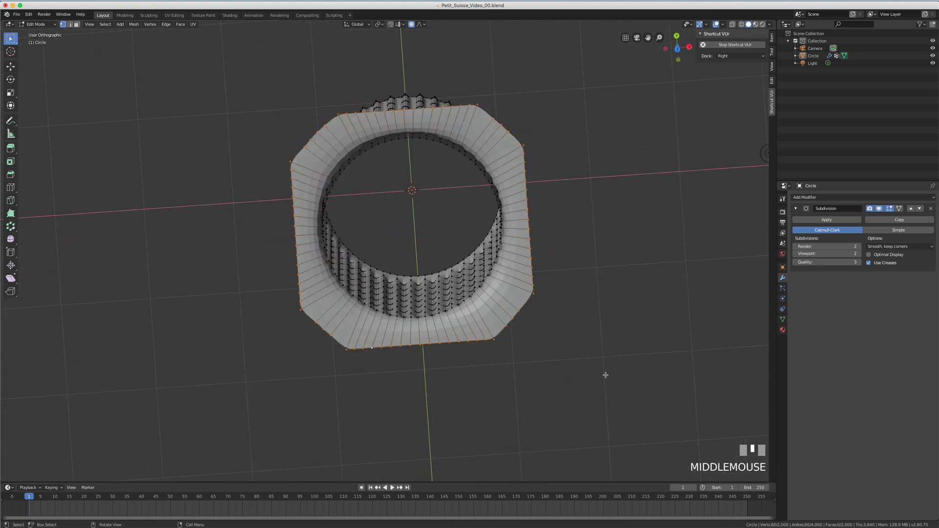
key(KP_7)
key(s)
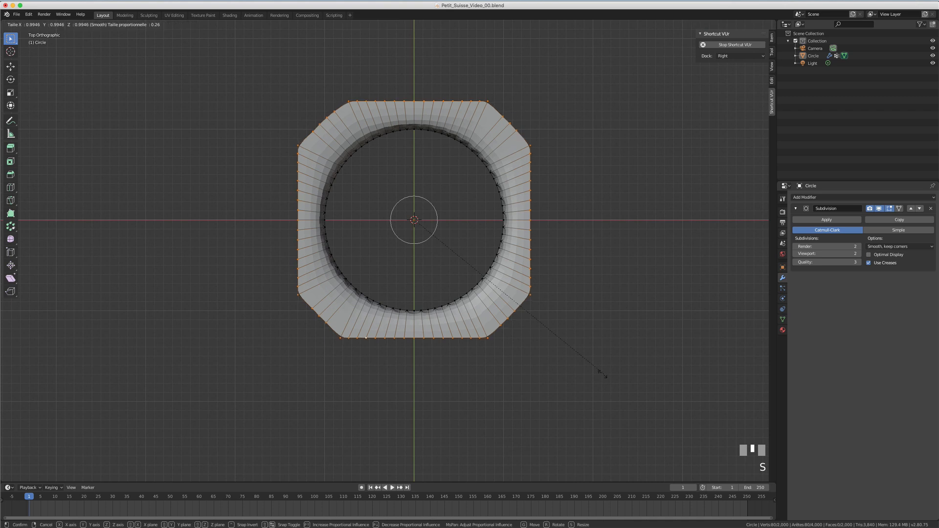
key(Escape)
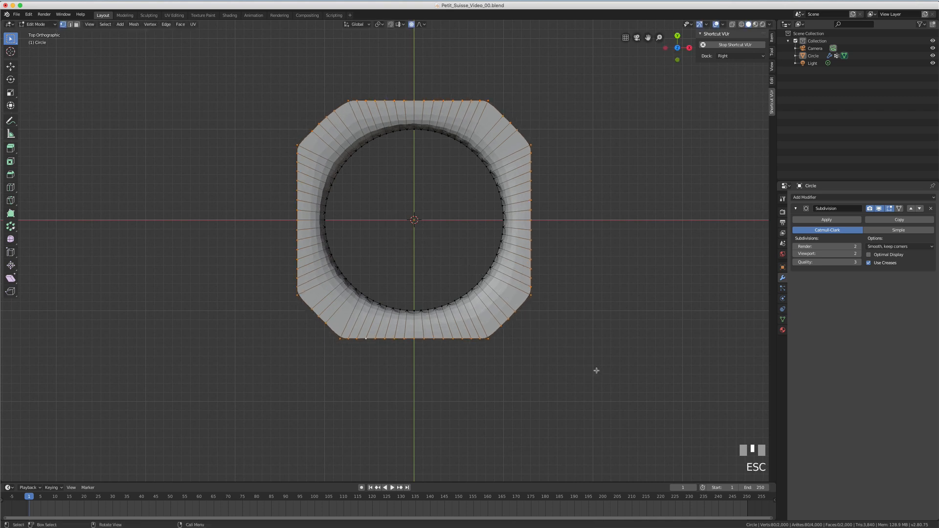
Select the vertex loop at the tube's open bottom and extrude it inward by a scale of about 0.785.
middle_drag(516, 434, 487, 324)
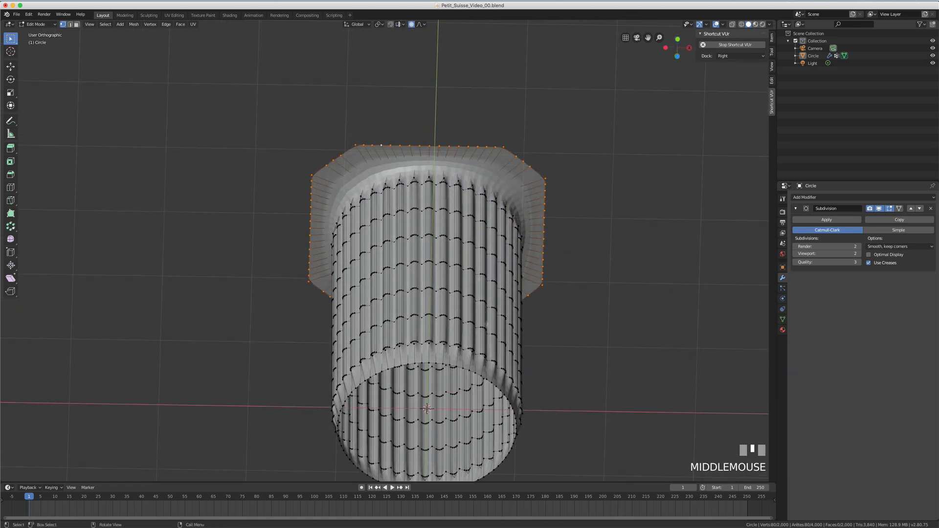
alt+click(485, 381)
key(a)
alt+click(485, 380)
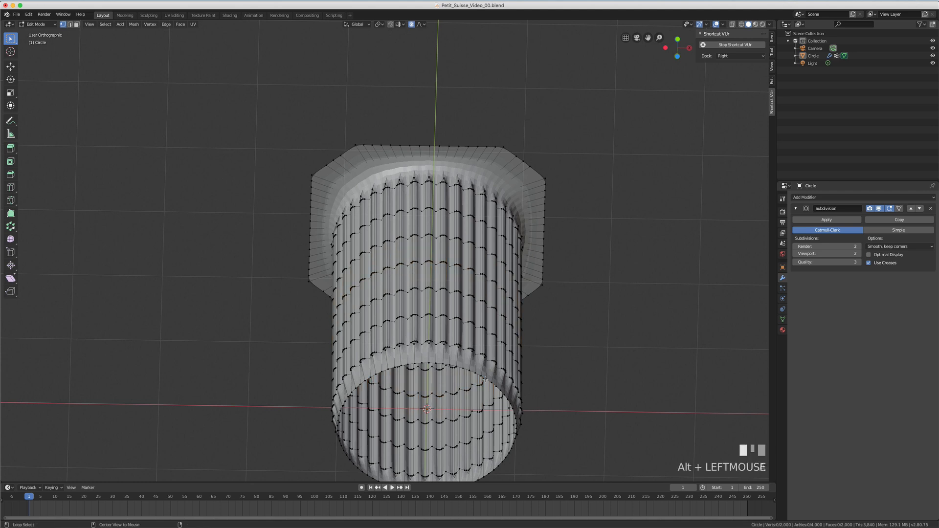
alt+click(497, 387)
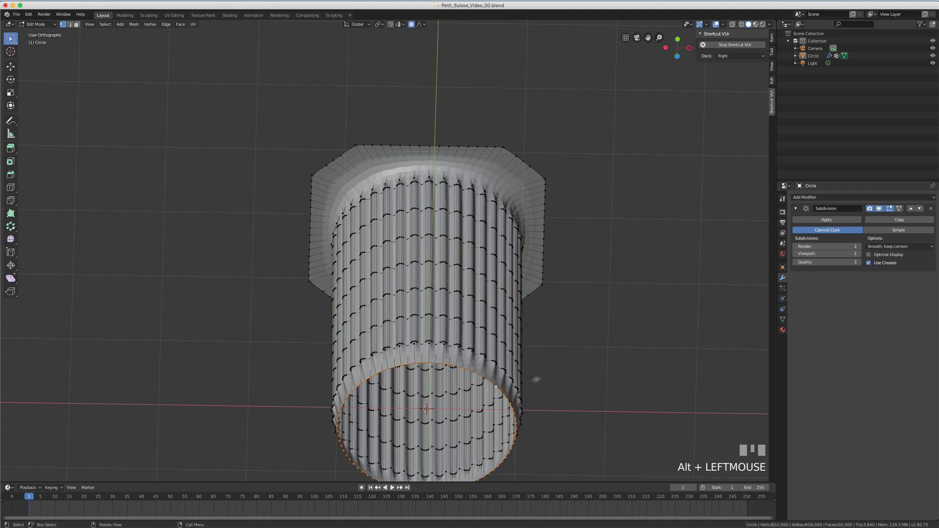
shift+middle_drag(581, 397, 587, 276)
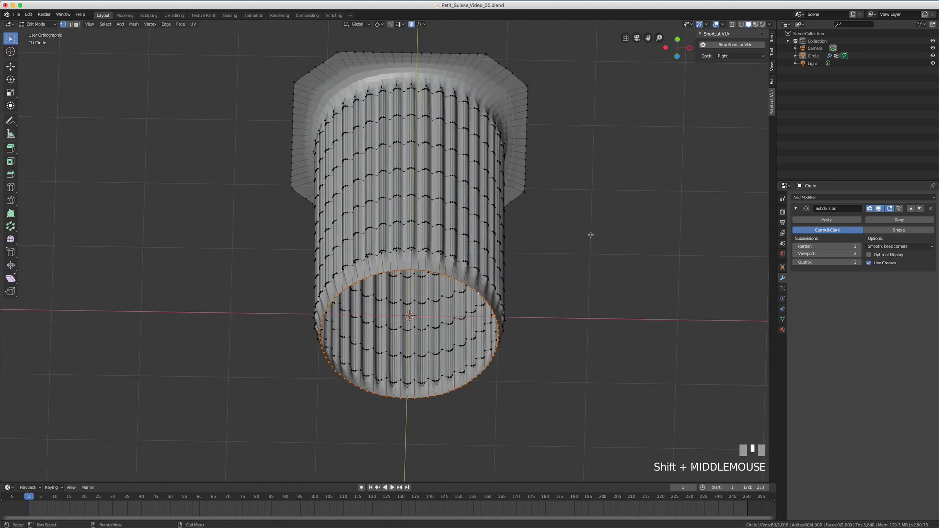
key(e)
key(s)
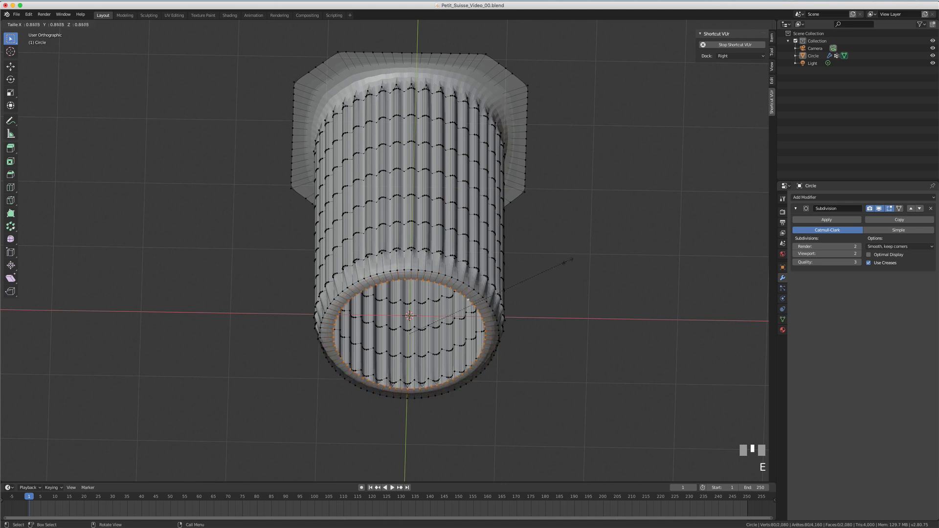
click(558, 270)
Extrude the bottom loop inward twice more at scales of about 0.673 and 0.585, and close the remaining central hole.
key(e)
key(s)
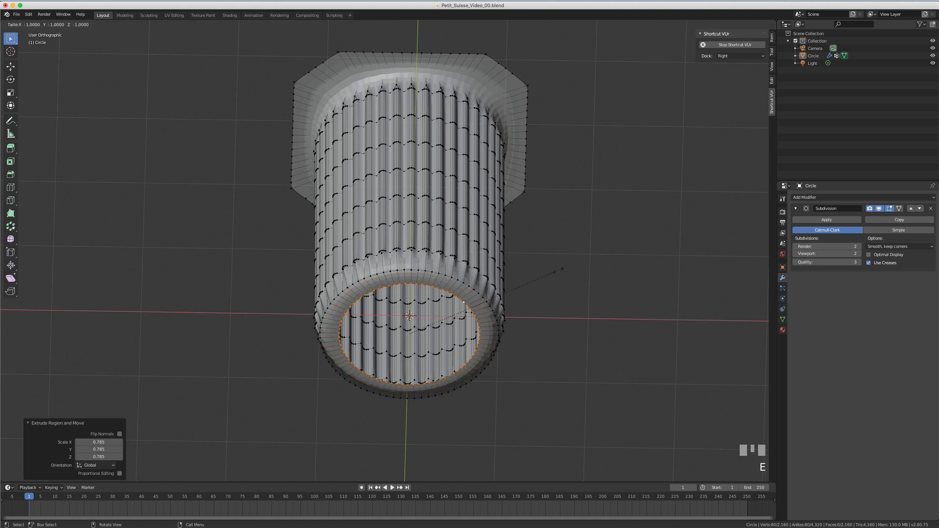
click(514, 304)
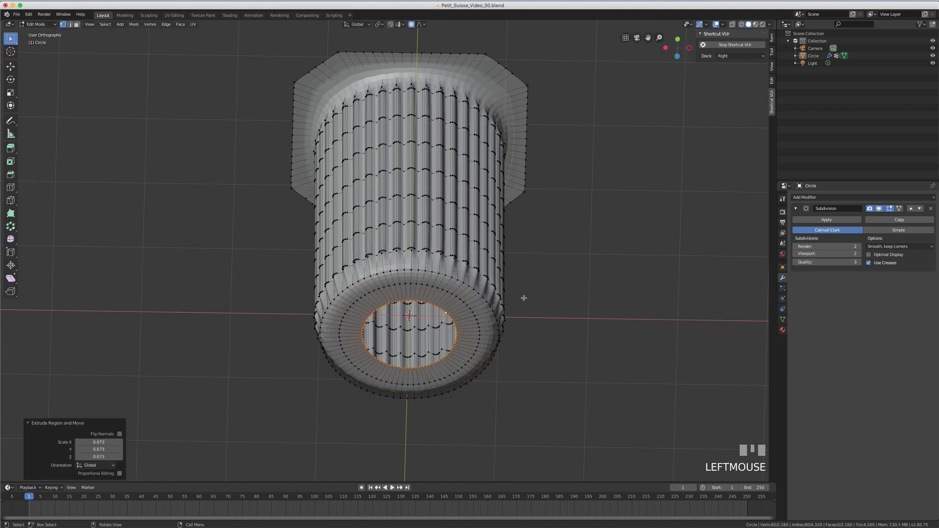
key(e)
key(s)
click(486, 319)
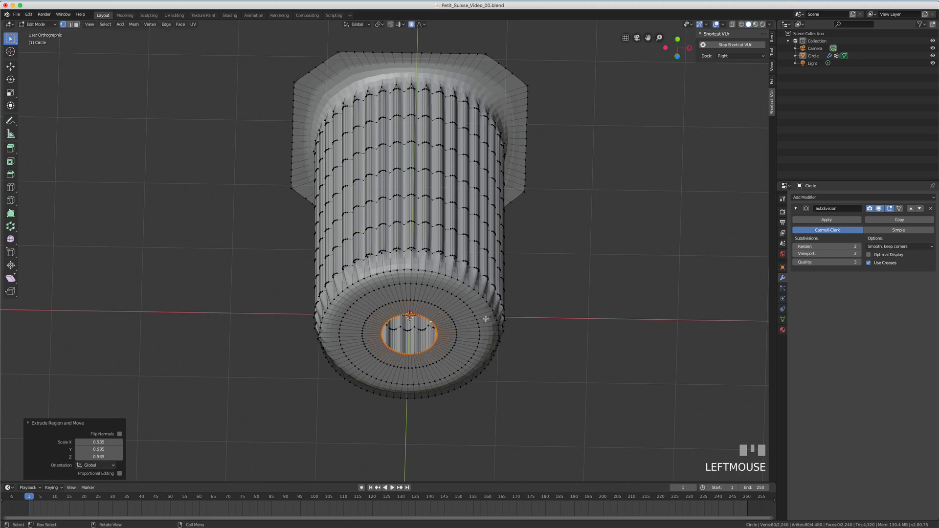
key(f)
Try to thicken the rim by selecting its outer and inner vertex loops together and extruding them upward 0.1 m.
middle_drag(527, 255, 536, 325)
shift+middle_drag(549, 219, 547, 234)
scroll(563, 206, up, 5)
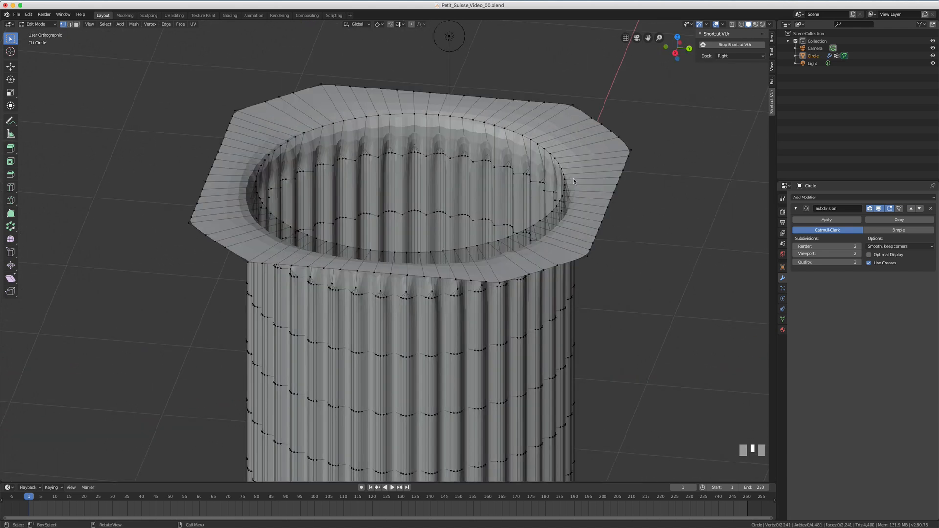
shift+middle_drag(607, 163, 562, 189)
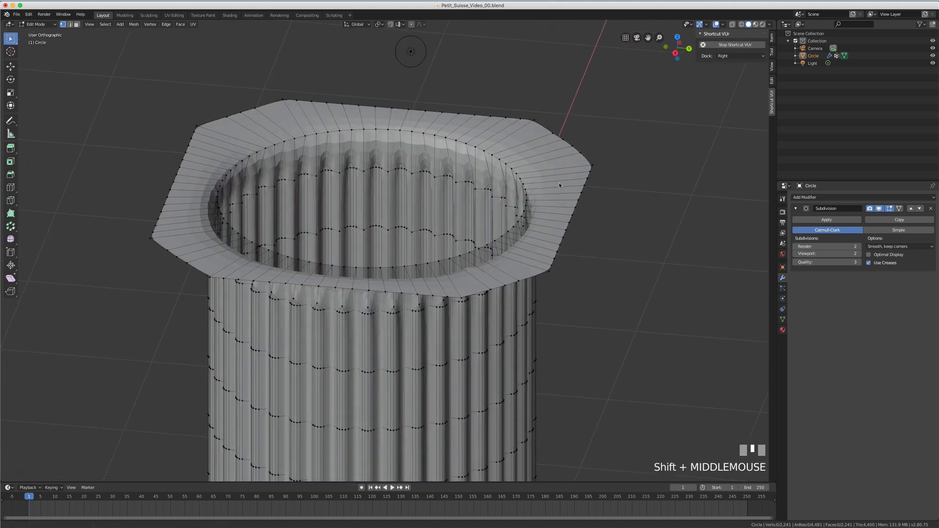
alt+click(559, 242)
alt+shift+click(511, 230)
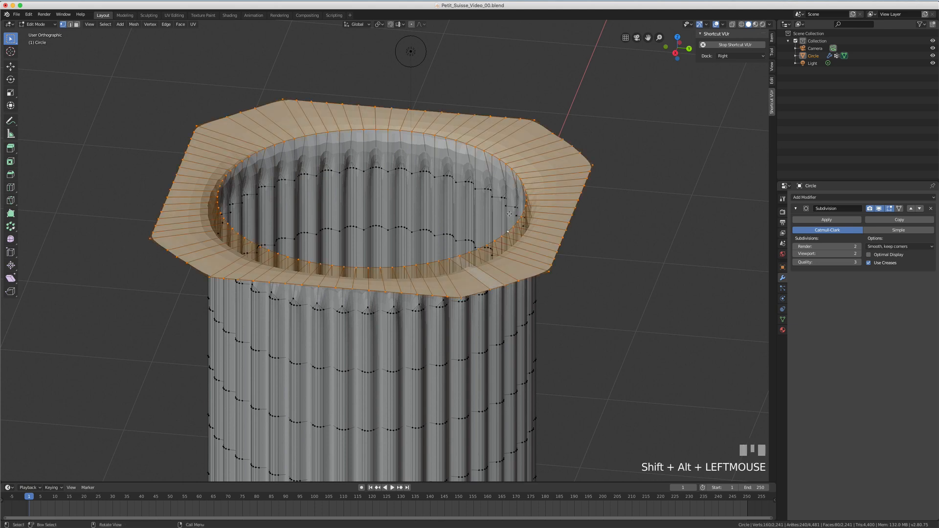
key(e)
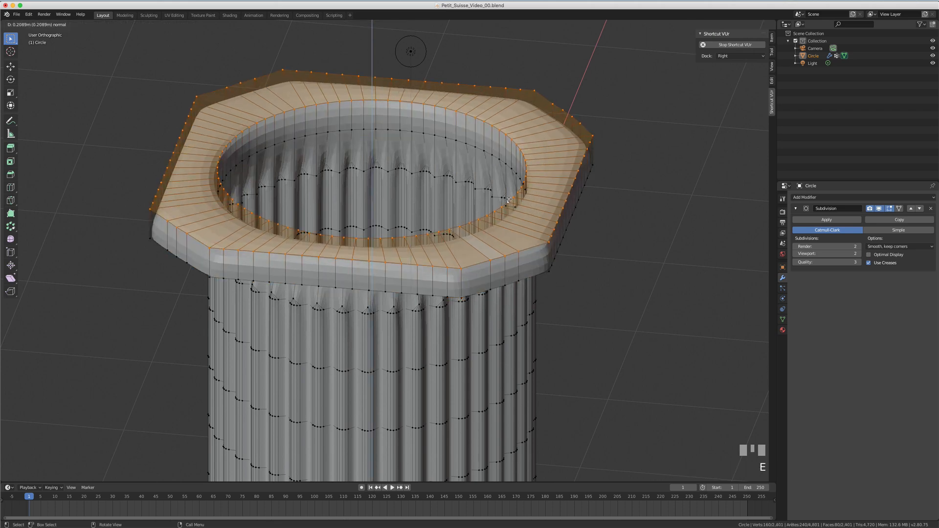
click(509, 216)
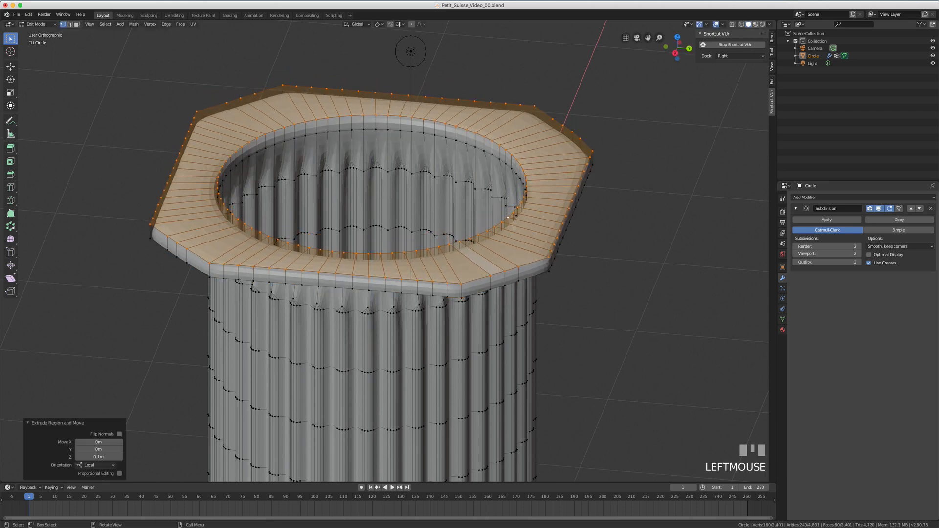
middle_drag(509, 216, 560, 212)
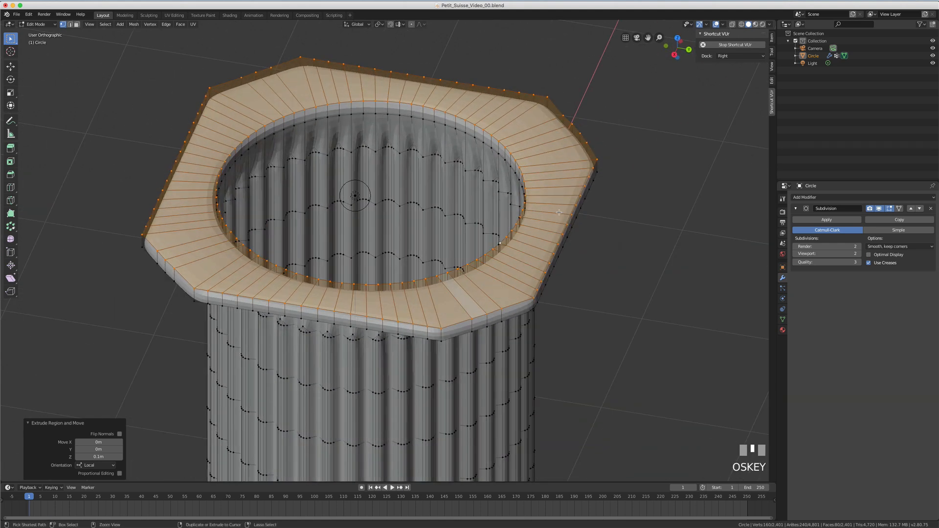
Undo the rim's upward extrusion and reselect only the rim's outer vertex loop.
key(super+z)
key(super+z)
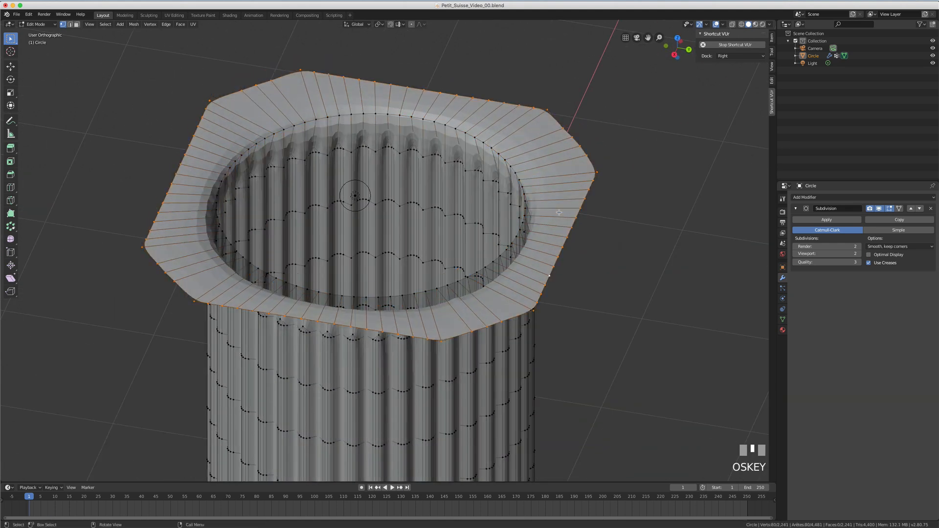
key(super+z)
alt+click(550, 271)
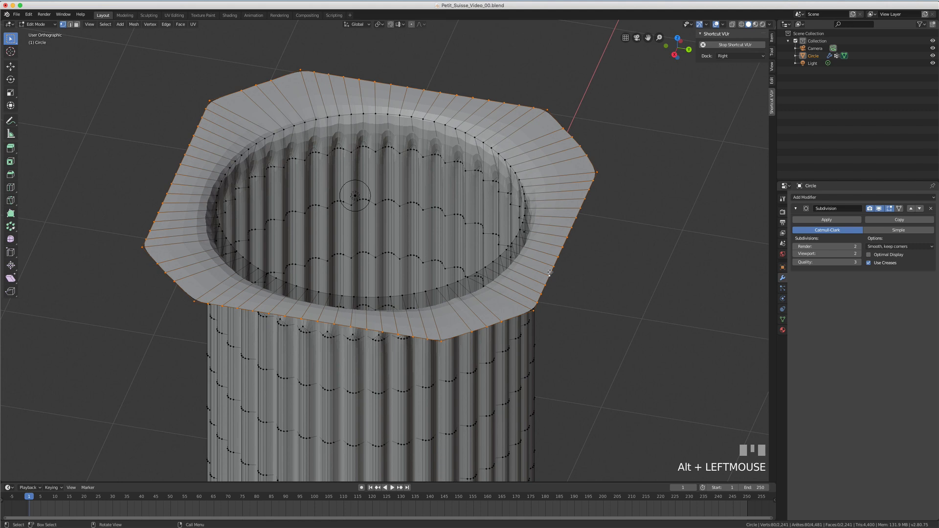
Extrude the rim's outer vertex loop upward about 0.138 m and its inner loop around the opening upward about 0.126 m.
key(e)
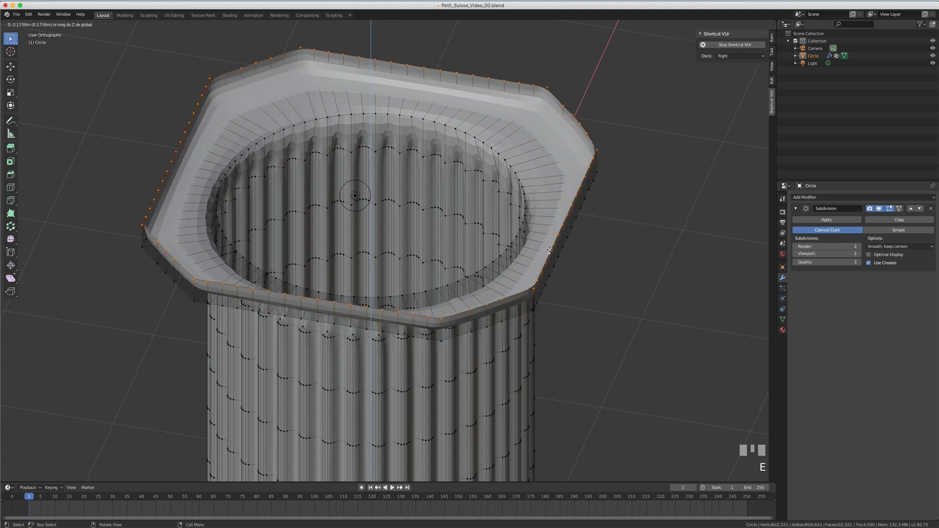
click(550, 255)
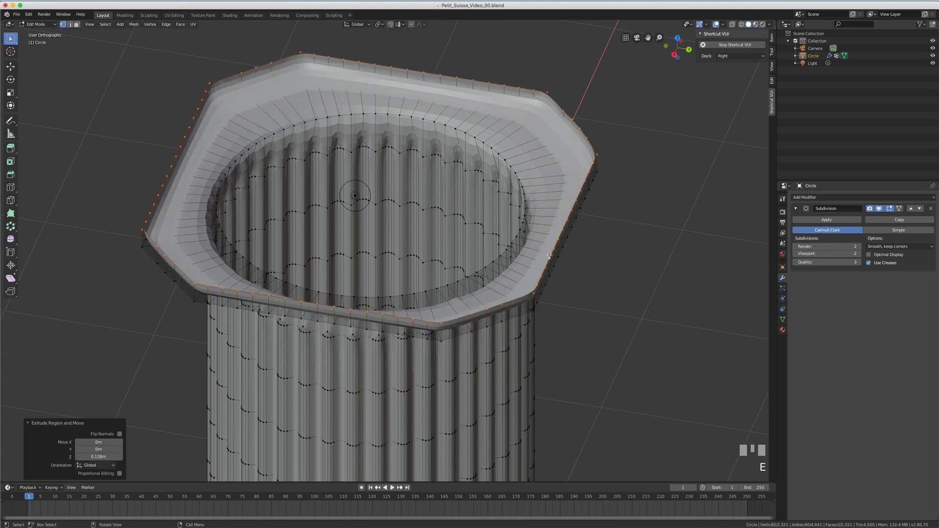
key(alt+a)
alt+click(493, 261)
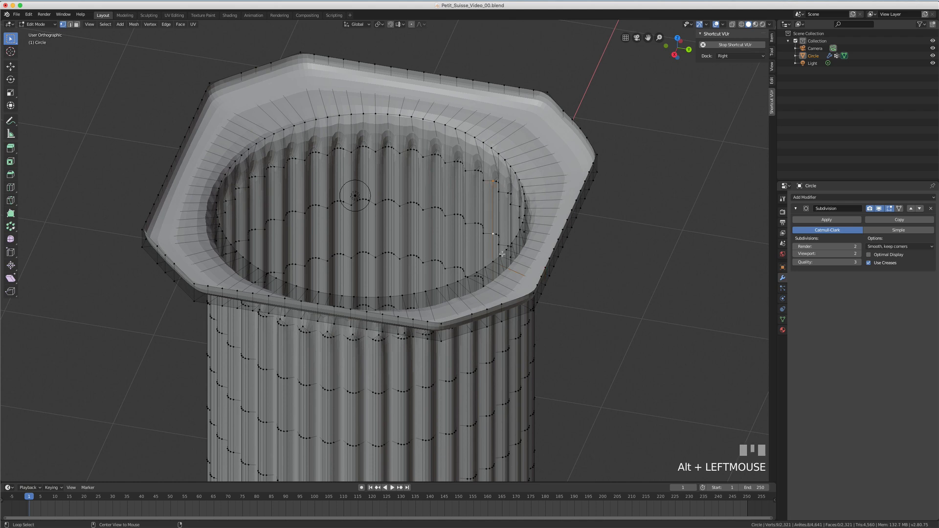
alt+click(503, 255)
key(e)
click(505, 239)
Select the rim's raised outer and inner loops together and join them into a top surface with Bridge Edge Loops.
middle_drag(505, 240, 484, 221)
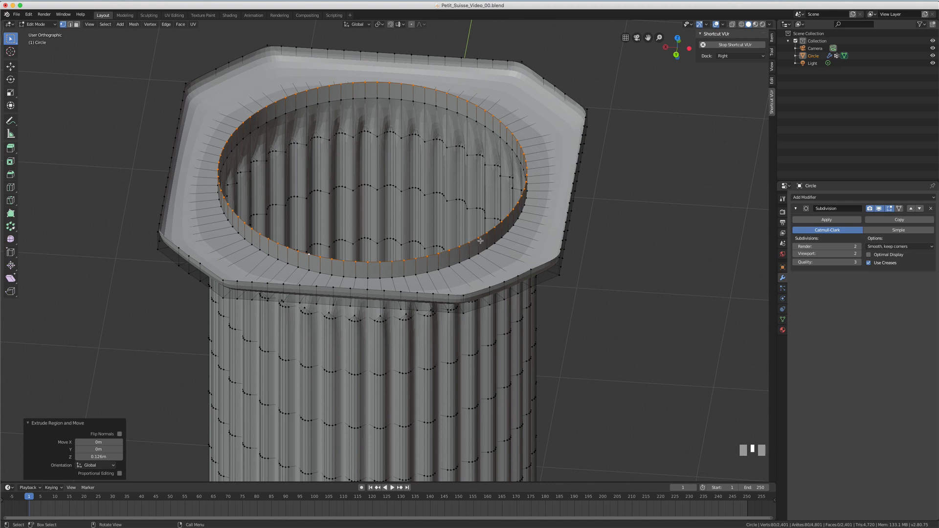
alt+shift+click(496, 285)
key(space)
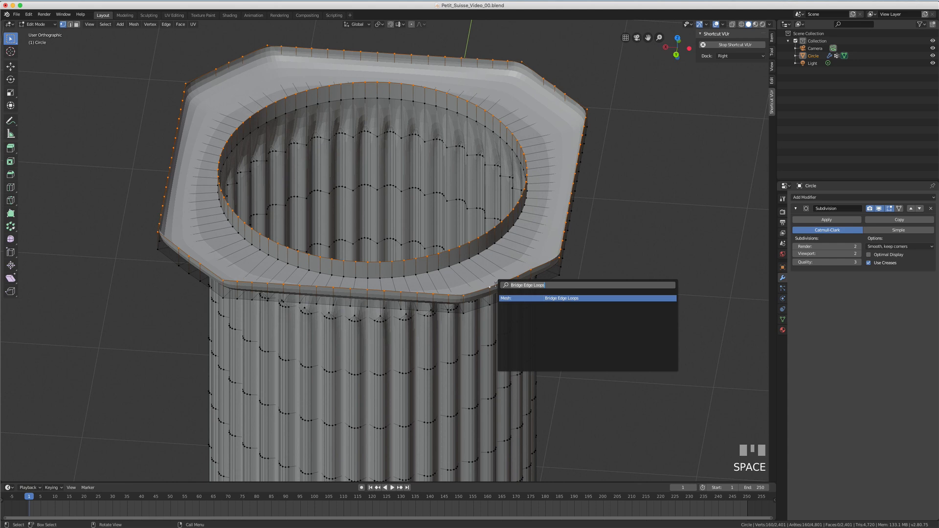
key(BackSpace)
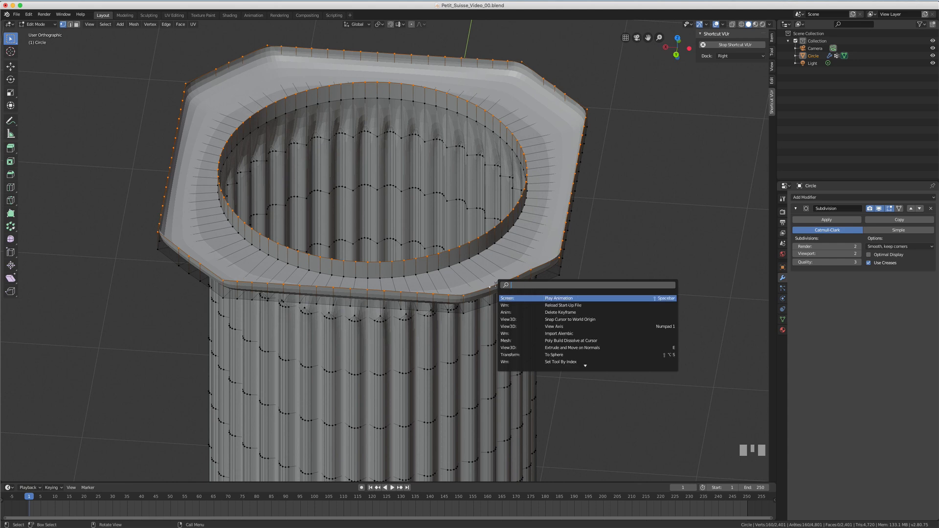
text(Bridge)
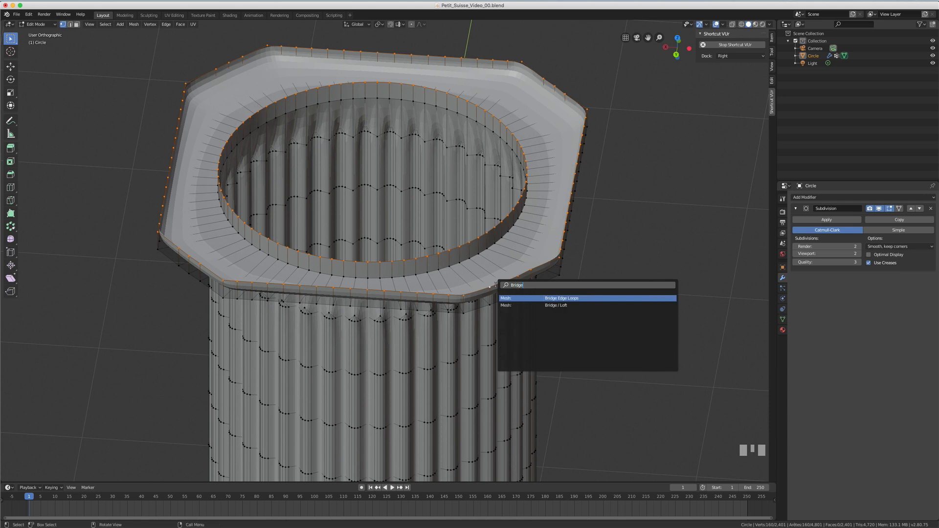
click(561, 298)
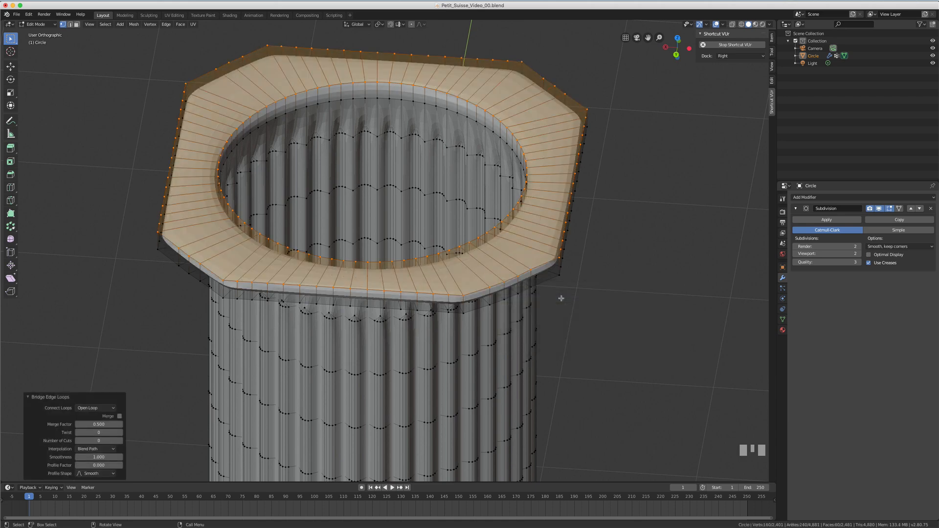
Add two loop cuts around the rim's outer side, one near its upper edge and one near its lower edge, at factors about -0.825 and 0.838.
middle_drag(456, 261, 458, 239)
scroll(454, 211, up, 2)
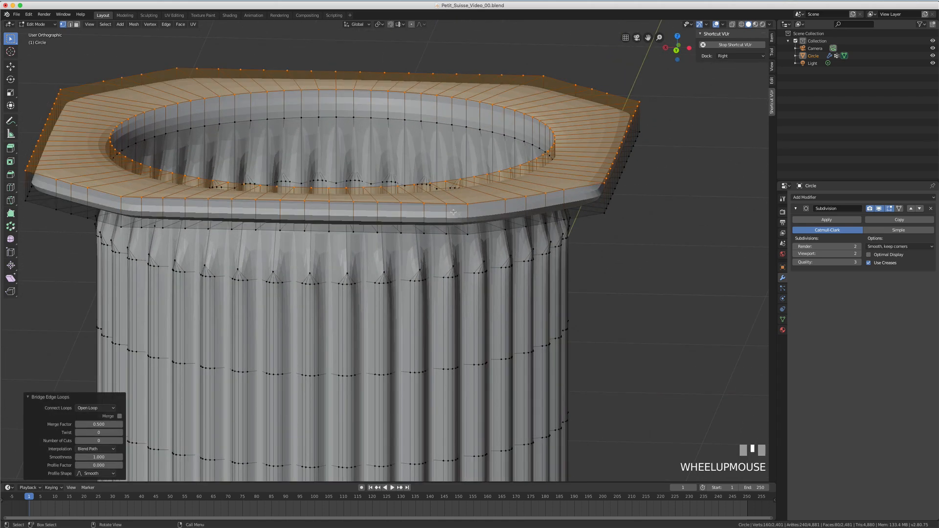
key(ctrl+r)
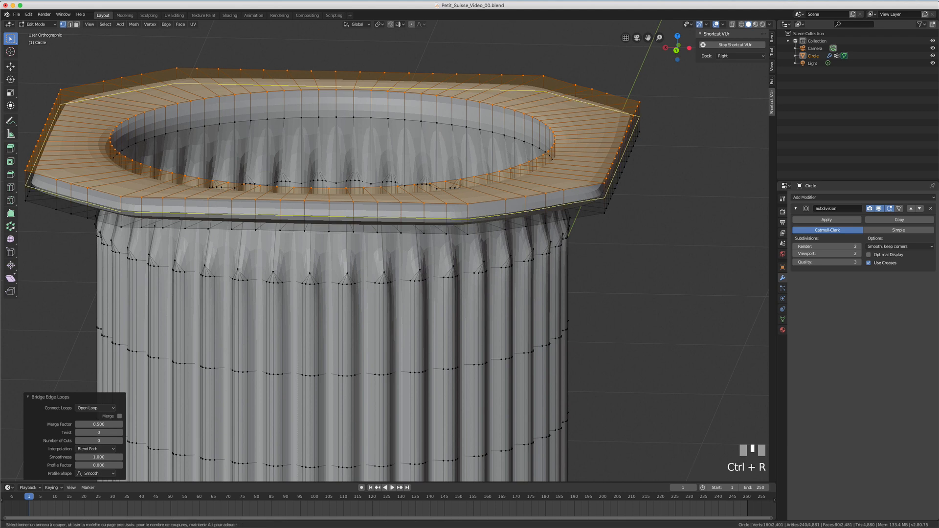
click(453, 201)
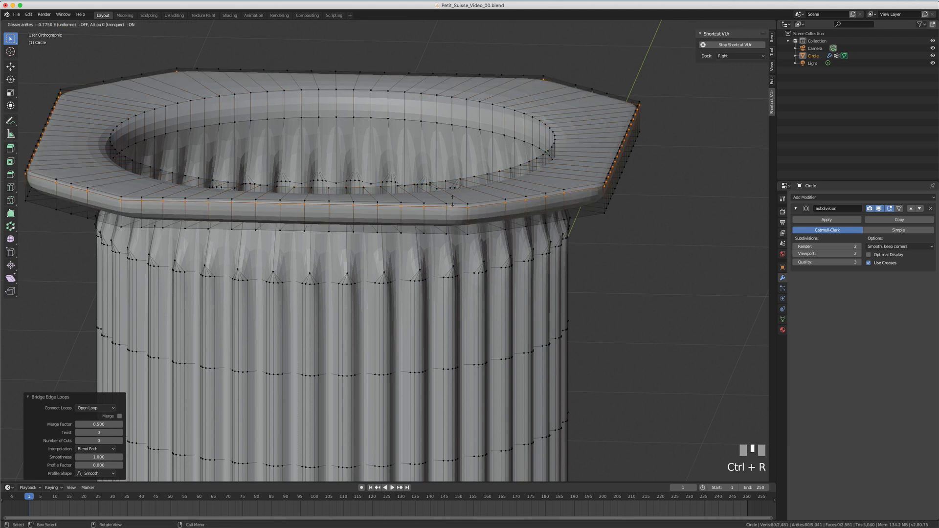
click(451, 214)
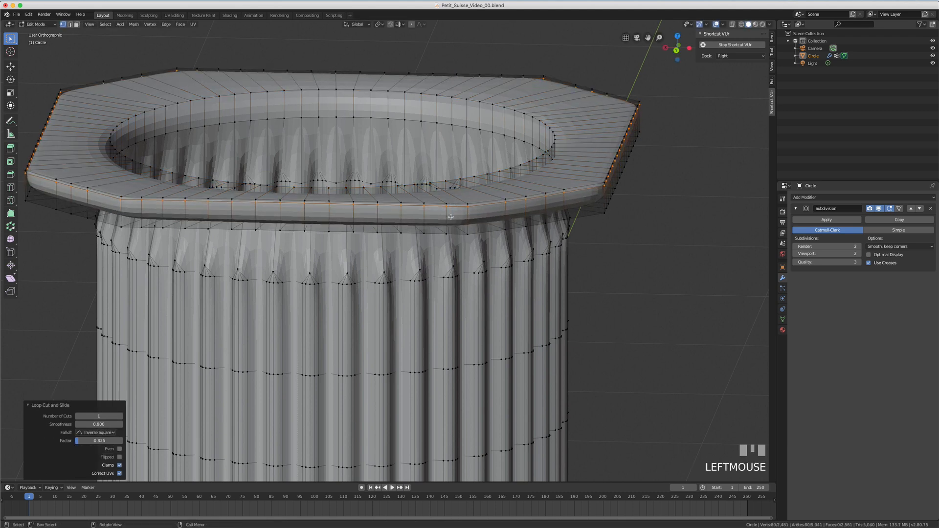
key(ctrl+r)
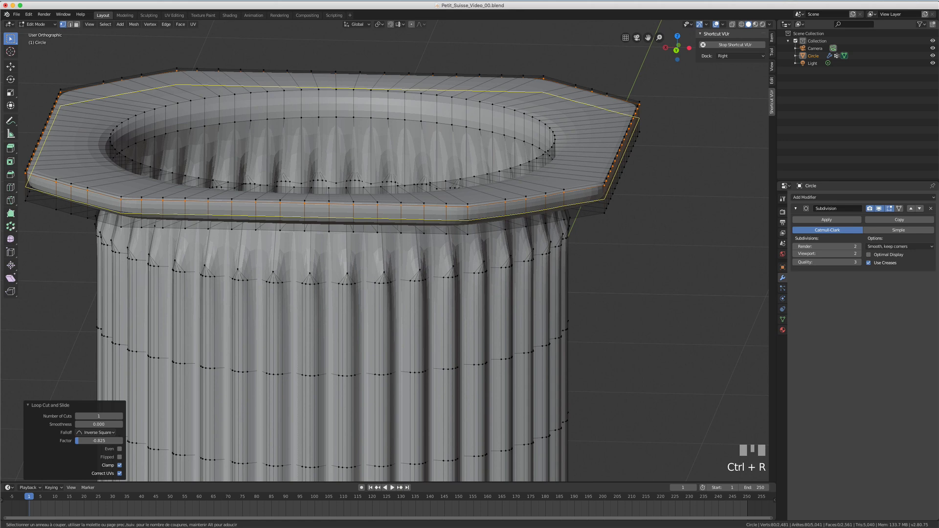
click(452, 211)
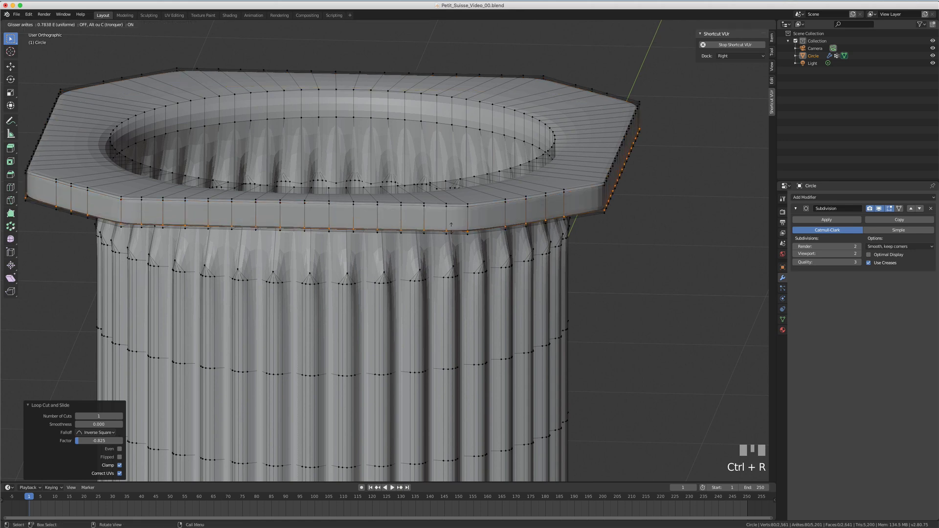
click(451, 228)
In front wireframe view with the subdivision preview turned off, select the rim's upper vertices and lower them about 0.077 m along Z.
scroll(451, 228, down, 3)
key(KP_1)
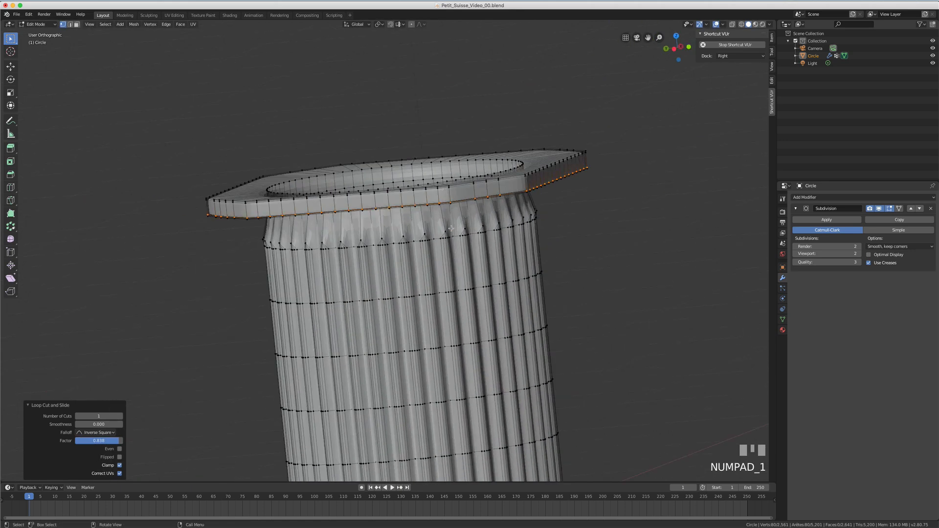
key(z)
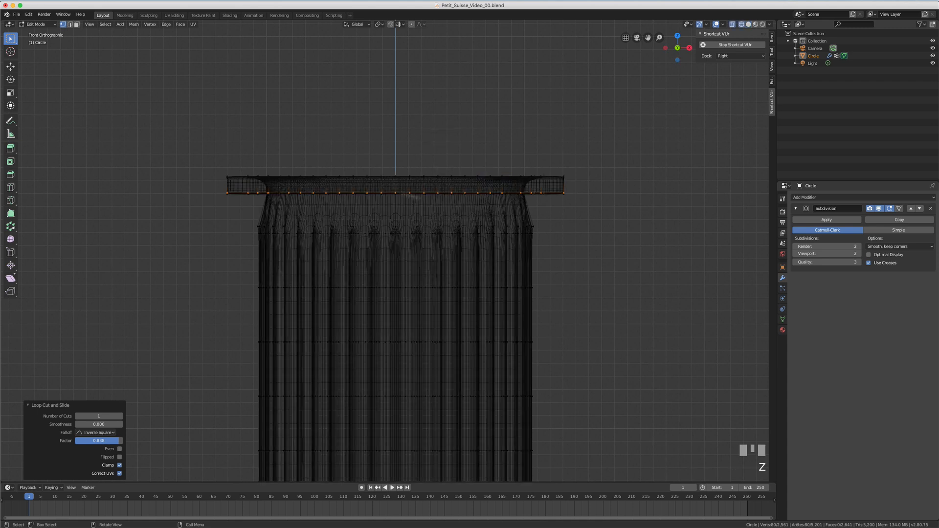
click(880, 209)
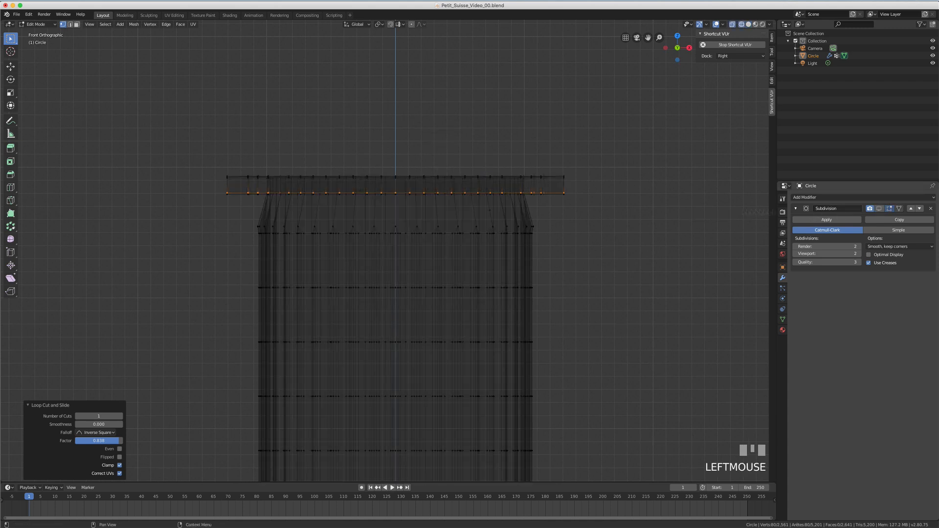
key(a)
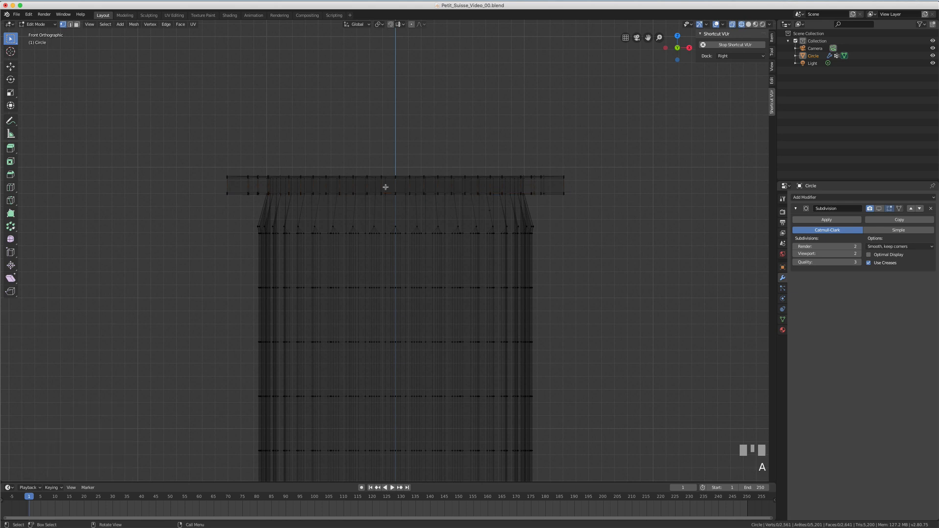
key(b)
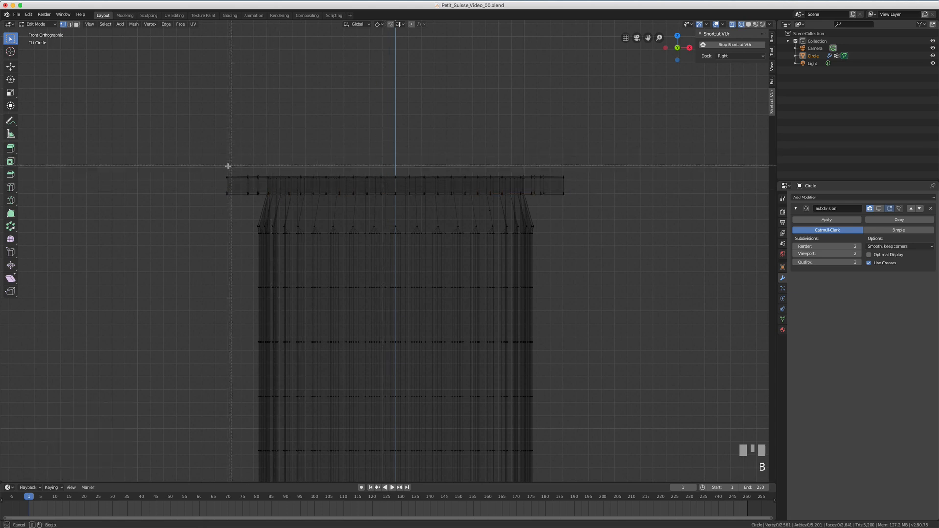
drag(203, 160, 593, 182)
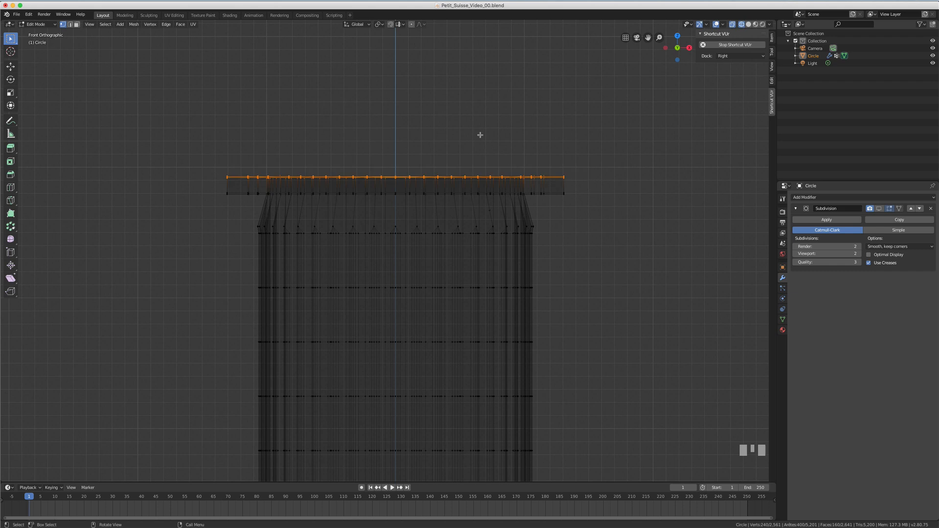
key(g)
key(z)
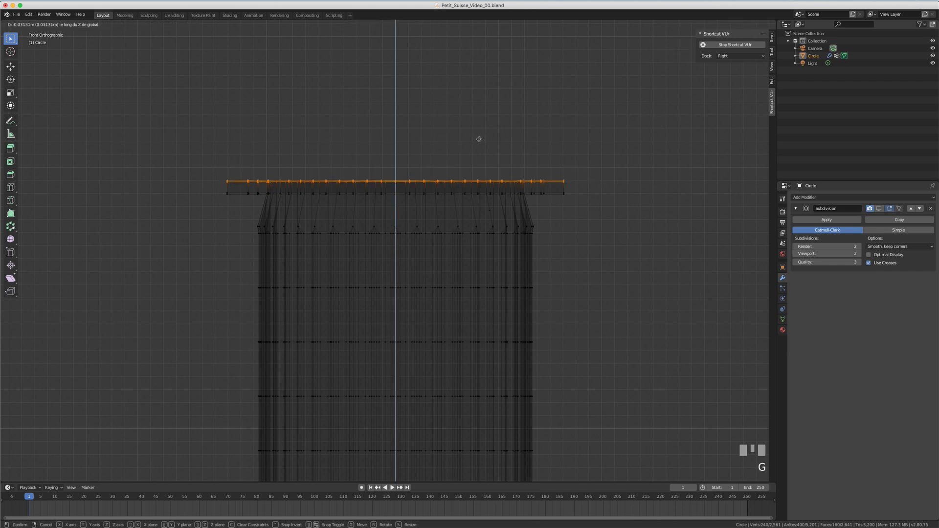
click(479, 145)
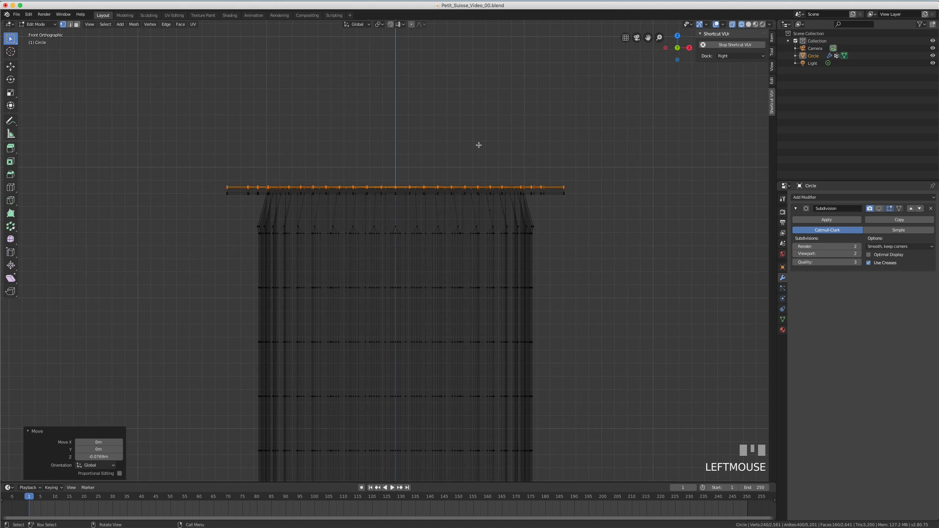
Return to Object Mode with solid shading and turn the Subdivision modifier's viewport display back on to check the pot.
middle_drag(479, 145, 418, 156)
key(Tab)
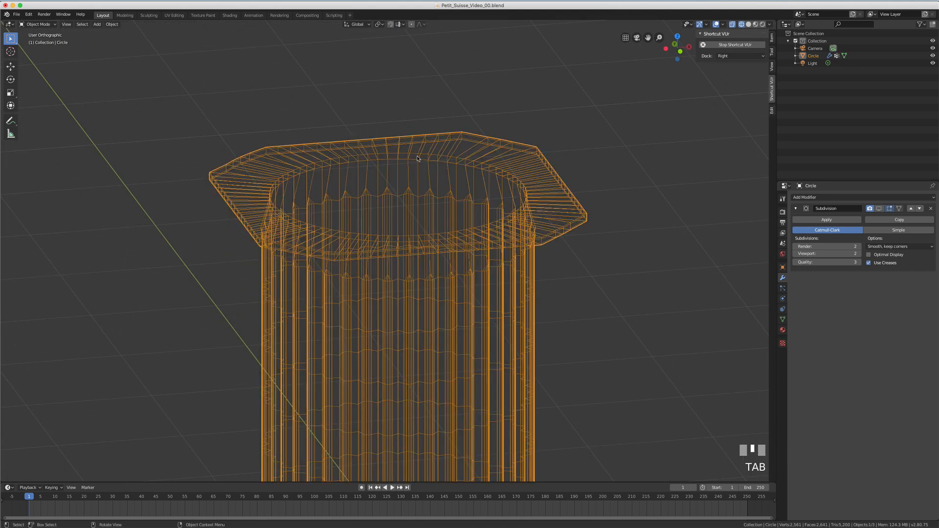
scroll(419, 158, down, 3)
key(z)
click(471, 166)
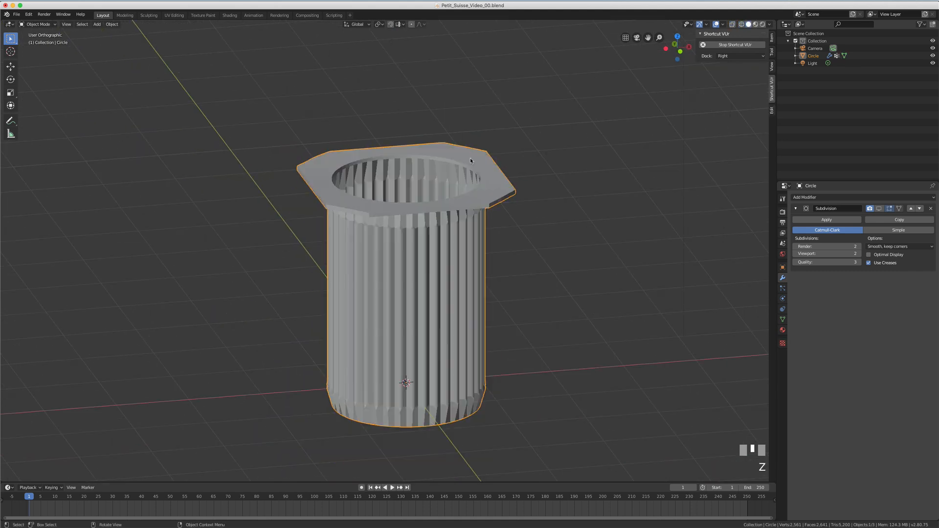
scroll(472, 167, down, 2)
middle_drag(471, 166, 460, 174)
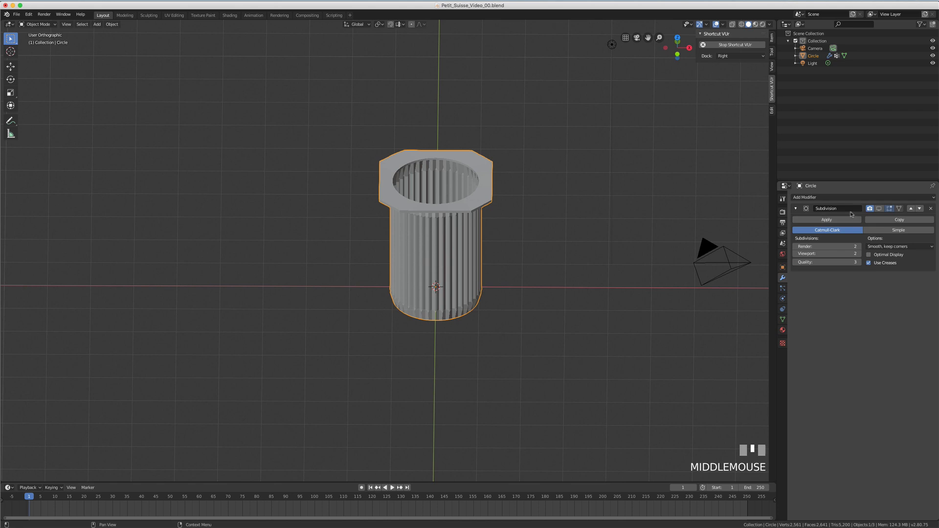
click(880, 209)
middle_drag(530, 243, 454, 189)
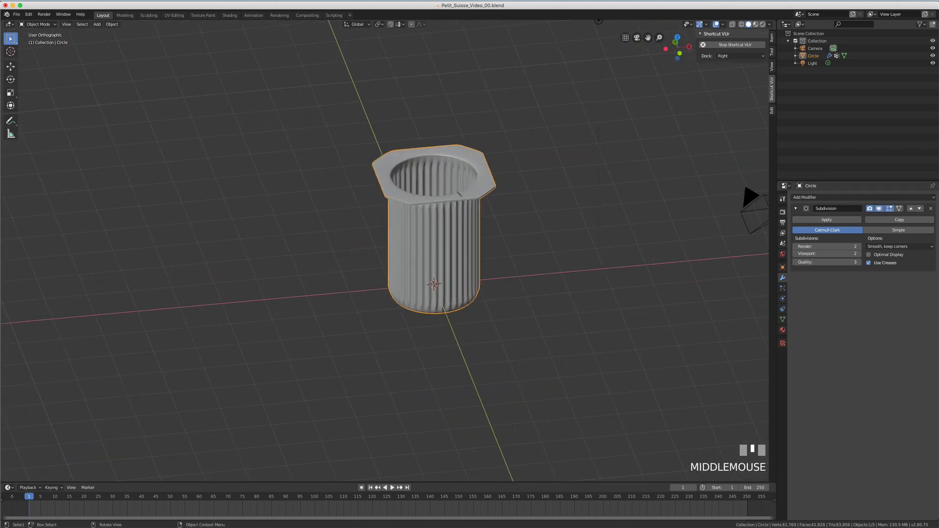
scroll(454, 188, up, 4)
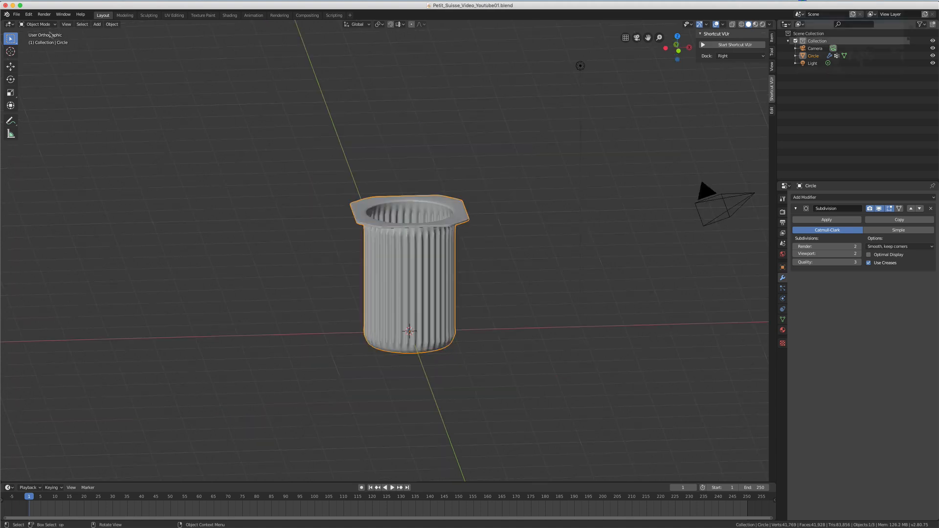
Open the recent file Petit_Suisse_Video_01.blend and view the pot from the side.
click(17, 14)
mouse_move(35, 38)
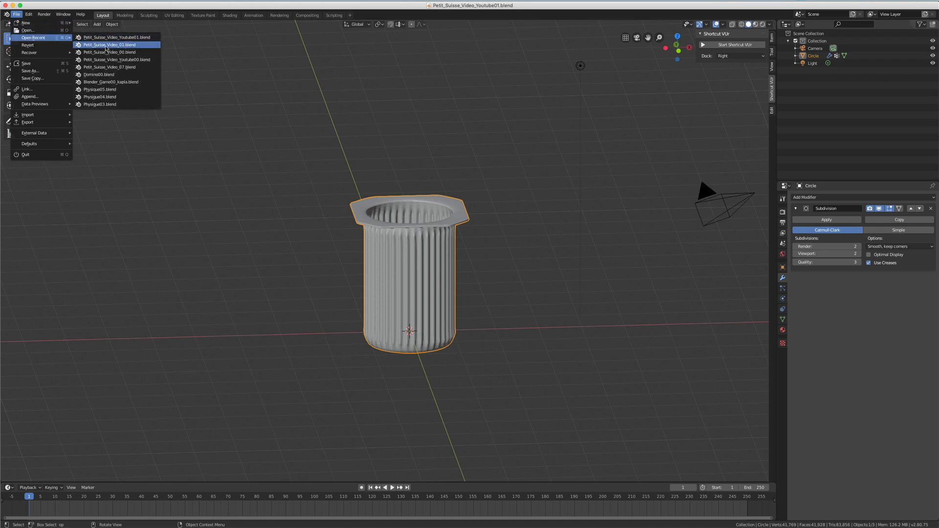
click(121, 47)
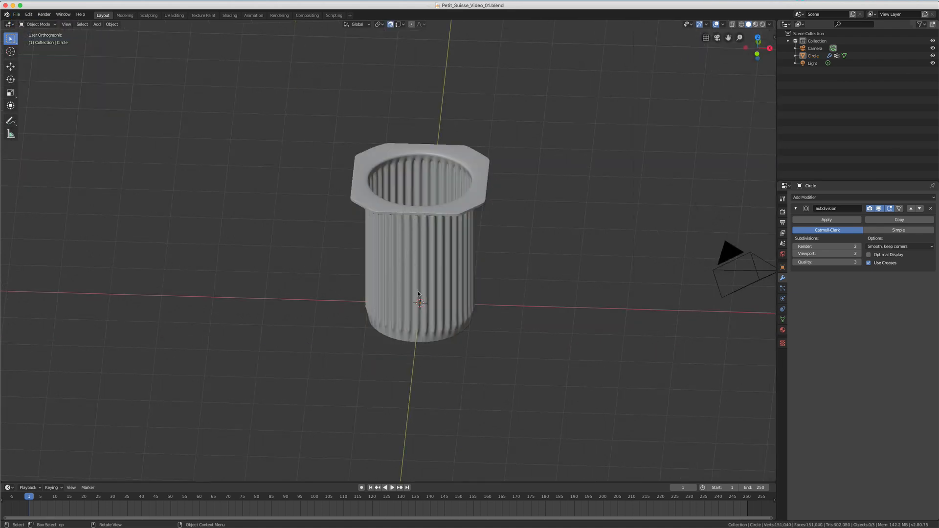
middle_drag(413, 234, 448, 268)
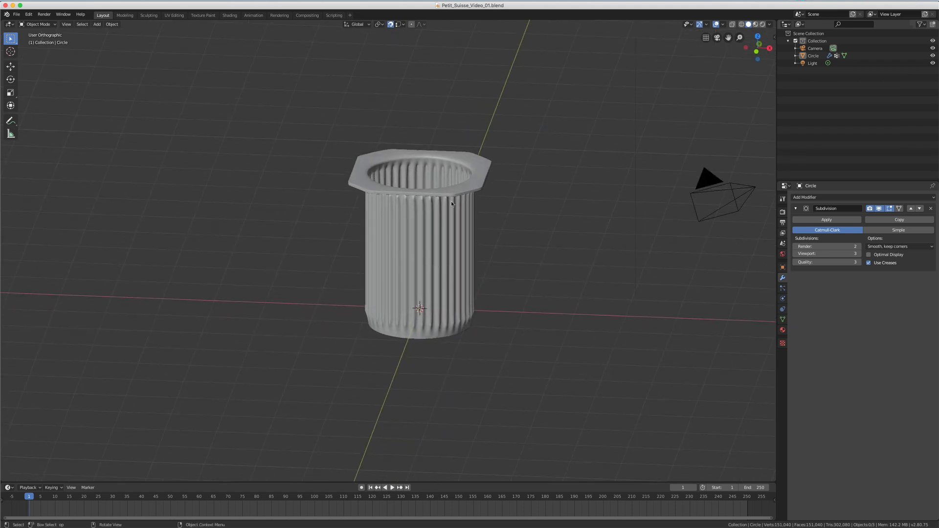
middle_drag(454, 197, 431, 185)
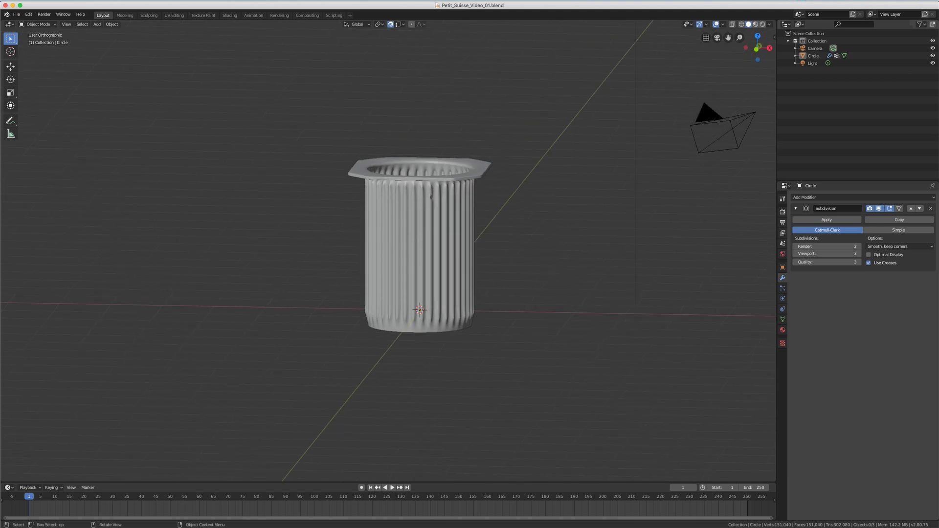
Add a mesh circle and move it about 4.36 m along X, beside the pot.
shift+middle_drag(501, 249, 426, 300)
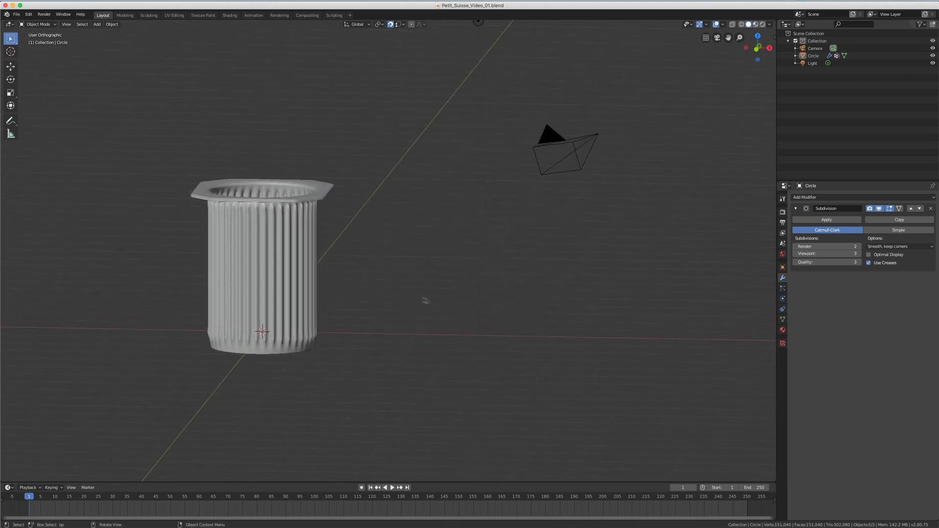
key(shift+a)
mouse_move(423, 294)
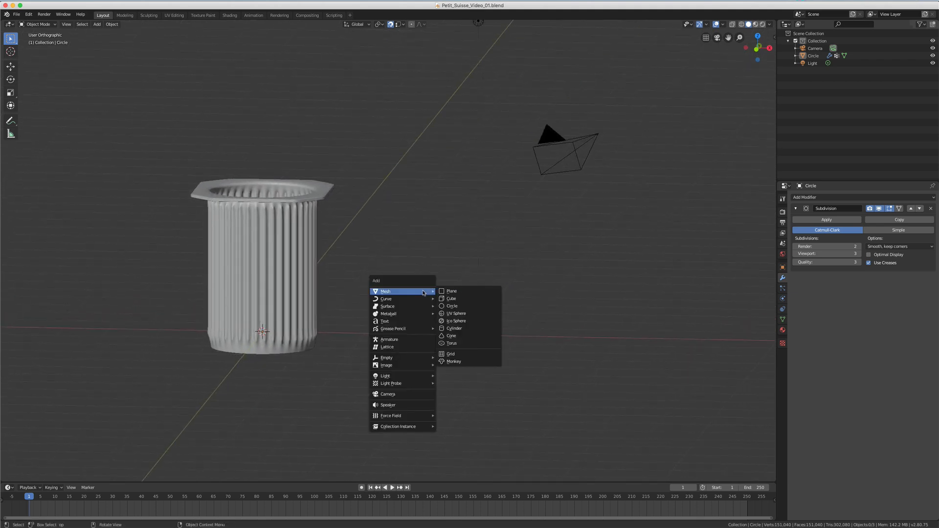
click(460, 304)
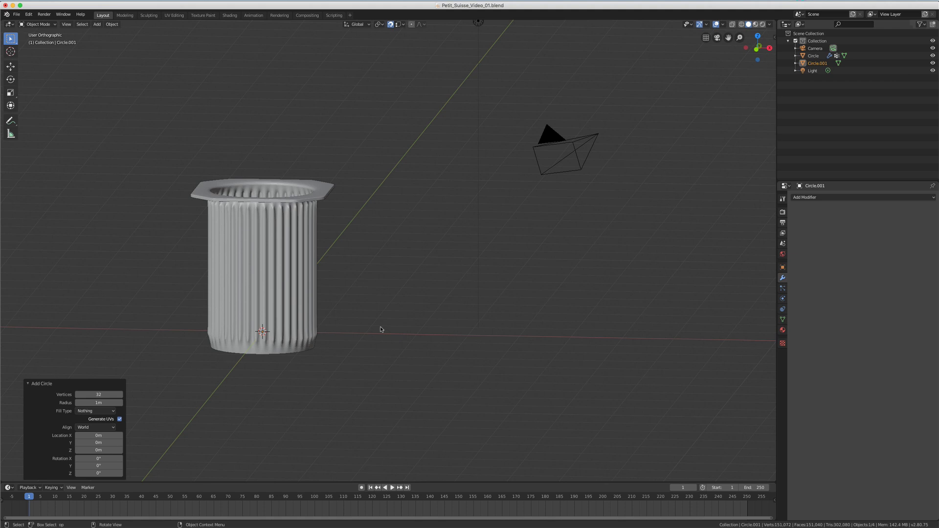
key(g)
key(x)
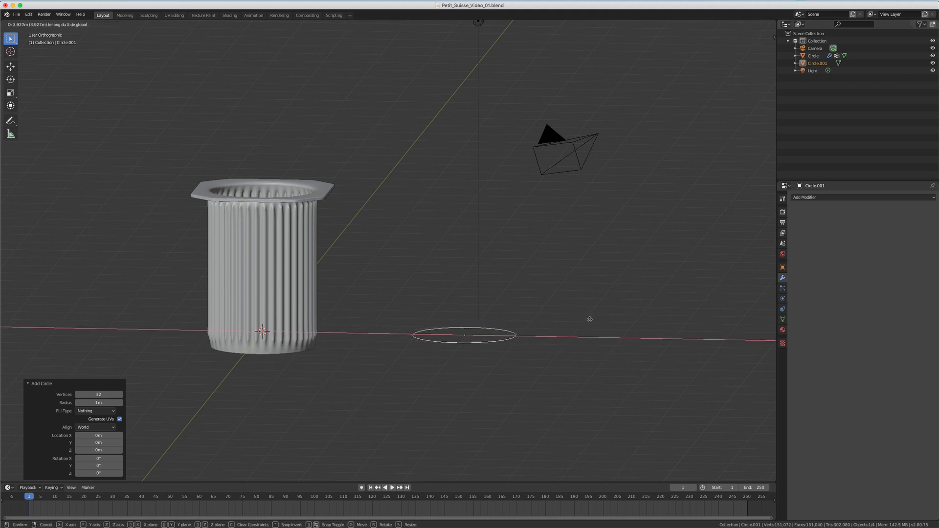
click(603, 323)
middle_drag(577, 319, 598, 342)
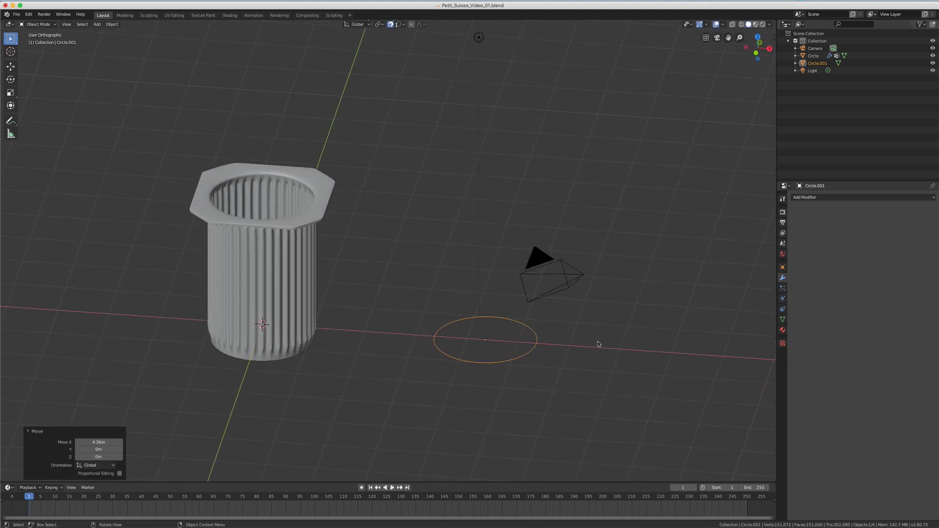
Extrude the circle about 2.7 m upward along Z into an open cylinder and return to Object Mode.
key(Tab)
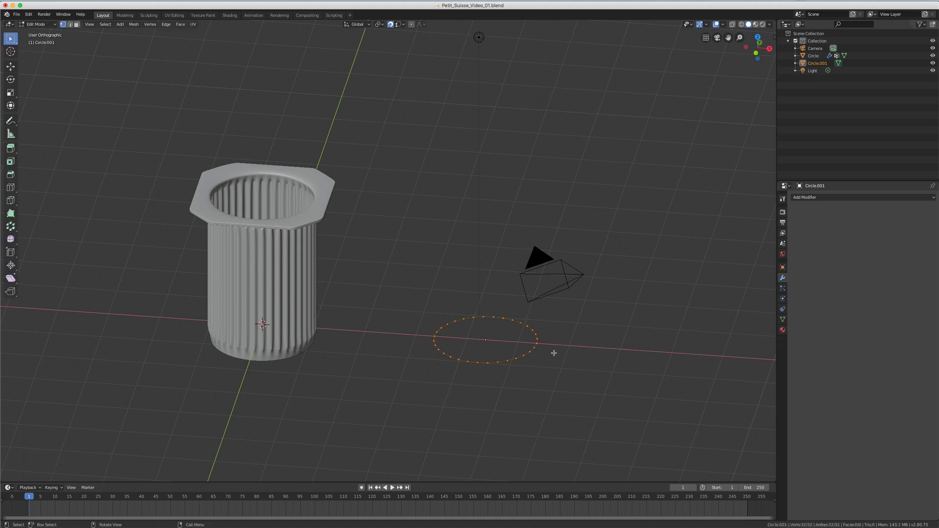
key(e)
text(z)
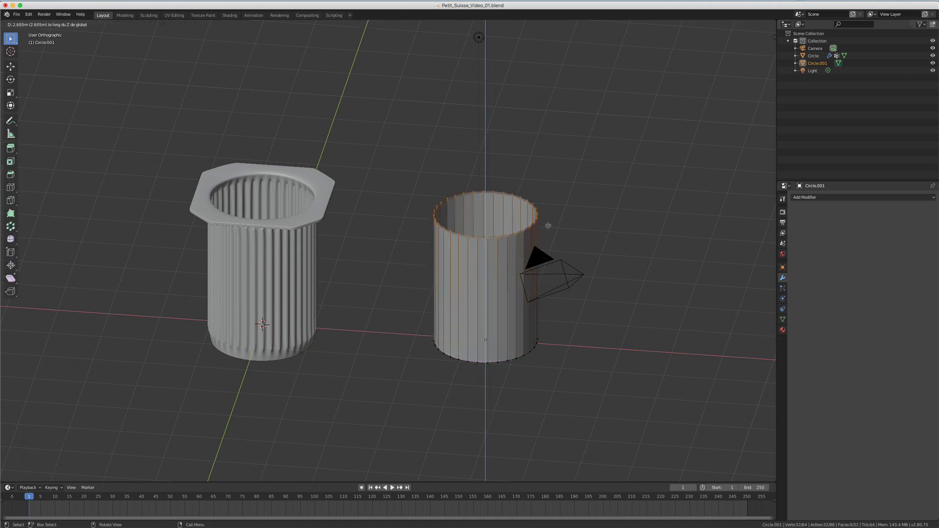
text(2.7)
key(Return)
key(Tab)
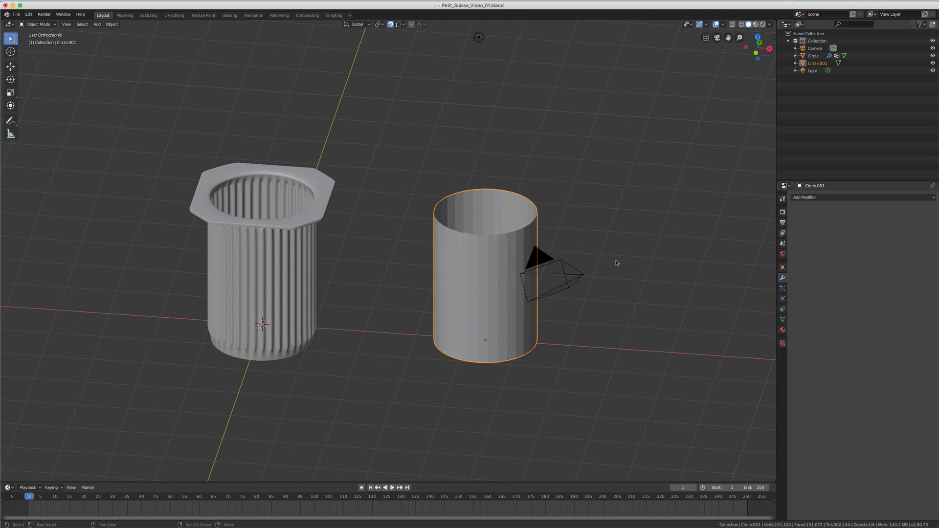
Add a Solidify modifier to the open cylinder with a thickness of 0.06 m and compare its wall with the ribbed pot.
mouse_move(615, 262)
shift+middle_down()
mouse_move(581, 244)
mouse_move(615, 260)
shift+middle_up()
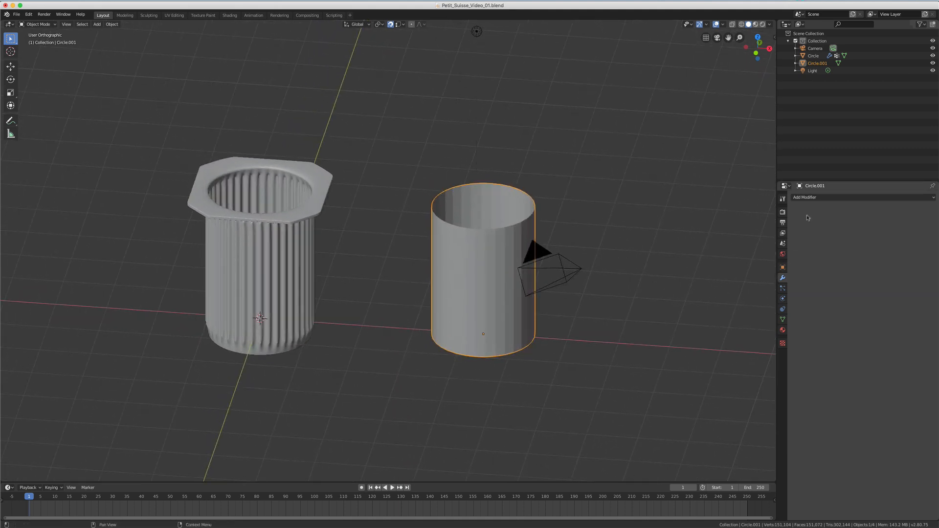
click(810, 198)
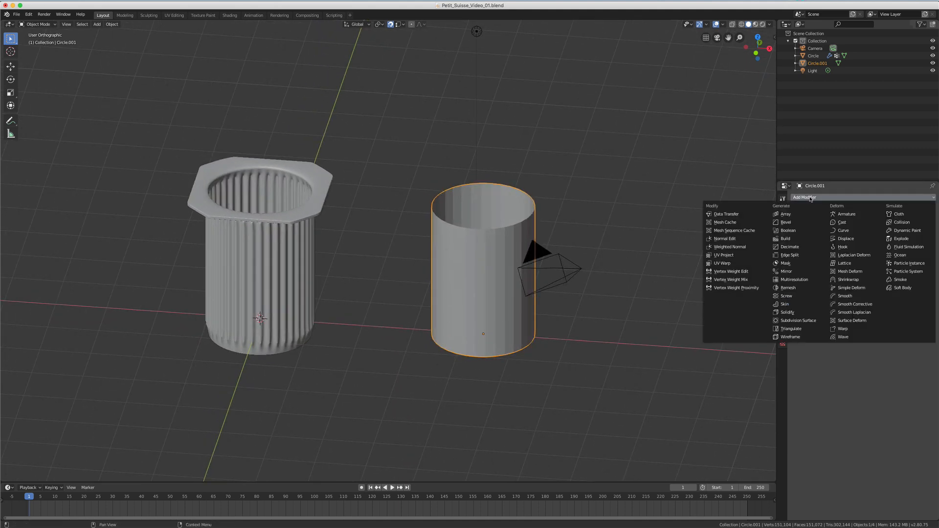
click(794, 315)
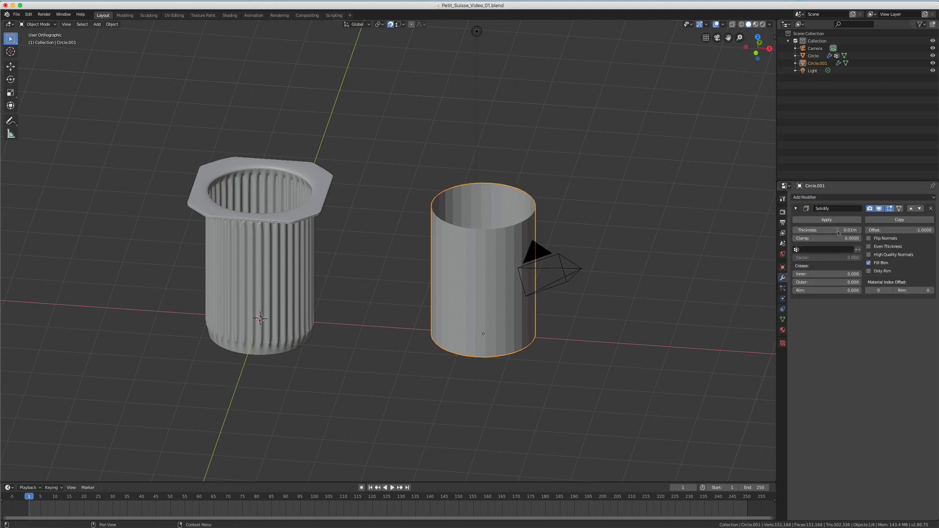
drag(826, 231, 861, 231)
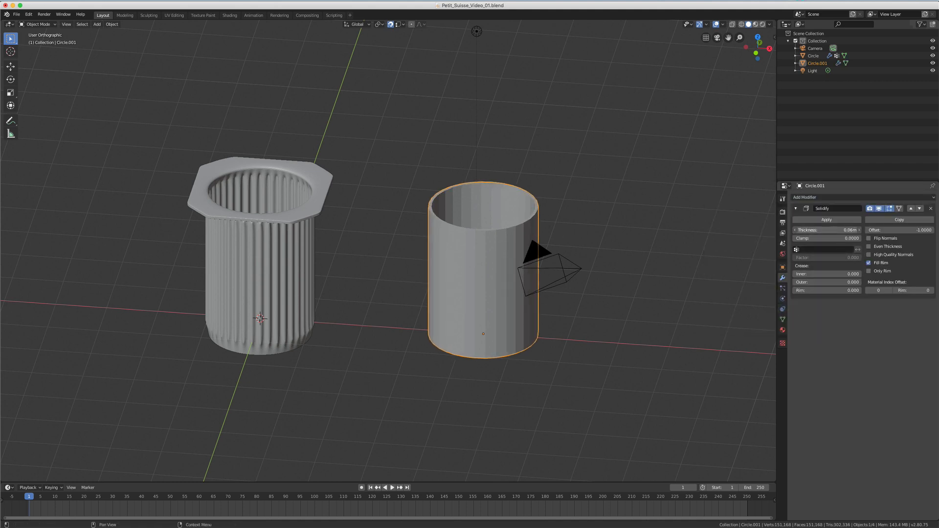
middle_drag(494, 190, 491, 207)
scroll(515, 257, up, 4)
scroll(506, 254, down, 3)
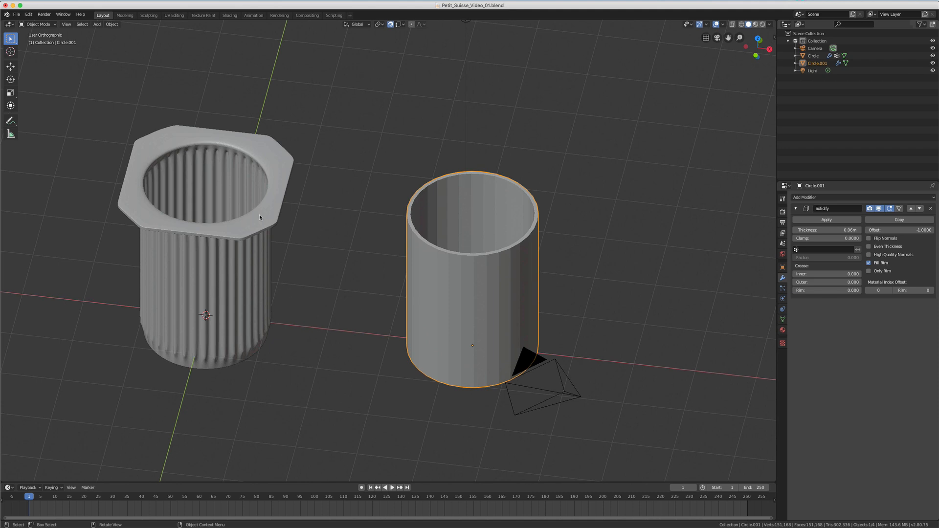
scroll(457, 245, up, 4)
scroll(457, 245, down, 2)
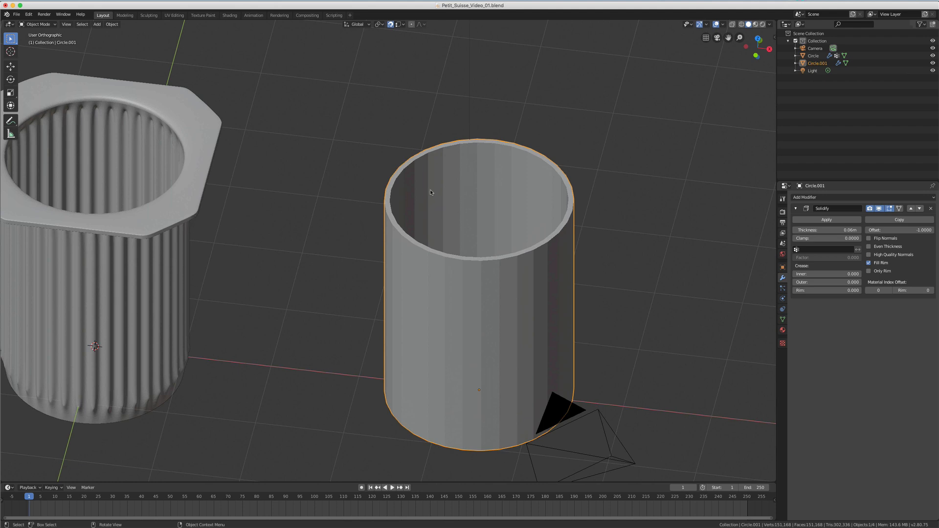
scroll(431, 193, down, 3)
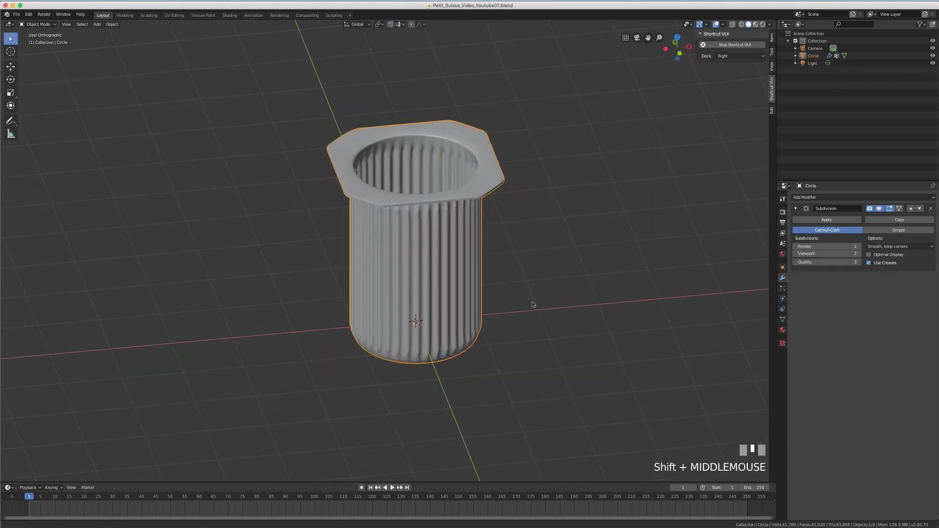
Add a plane under the pot in Petit_Suisse_Video_Youtube01.blend and scale it up to about 22.8 as a large ground surface.
shift+middle_drag(530, 304, 537, 311)
mouse_move(524, 373)
middle_down()
mouse_move(522, 309)
mouse_move(522, 377)
middle_up()
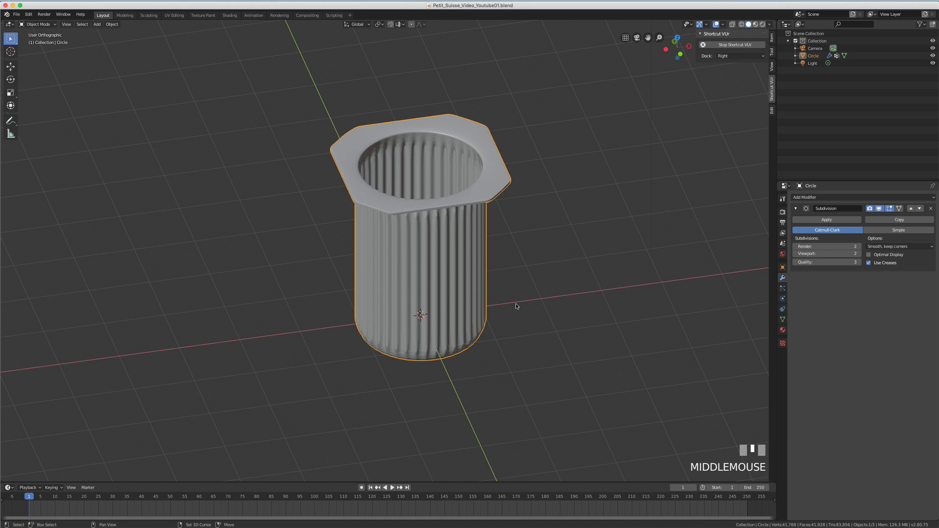
key(shift+a)
mouse_move(516, 306)
click(551, 307)
scroll(550, 307, down, 6)
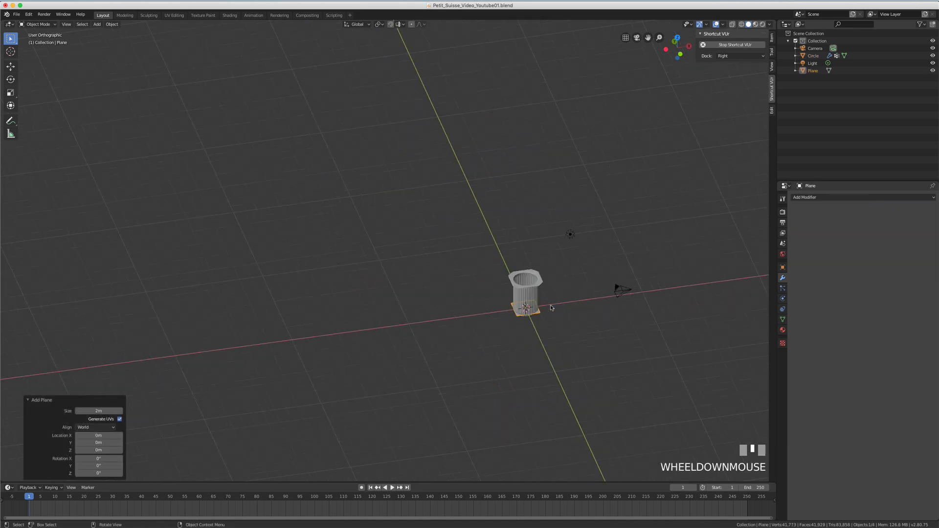
key(s)
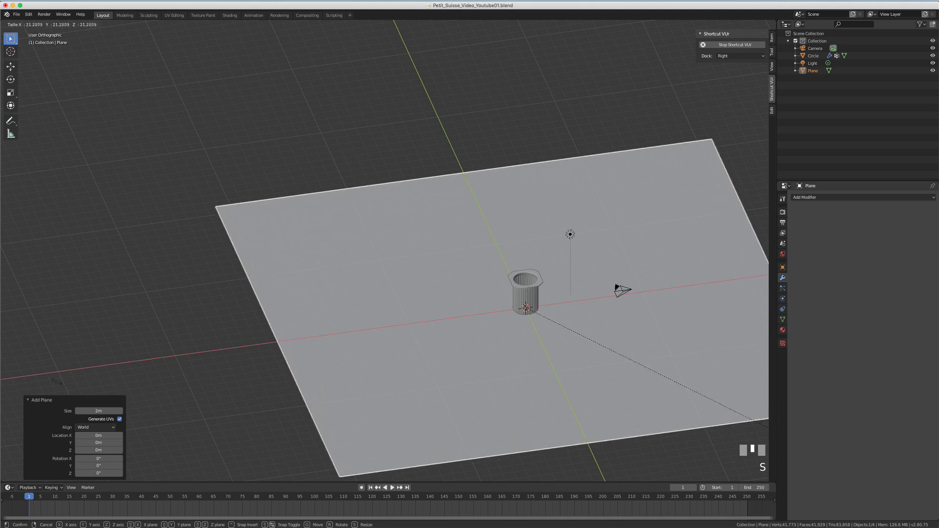
click(135, 429)
shift+middle_drag(671, 320, 553, 283)
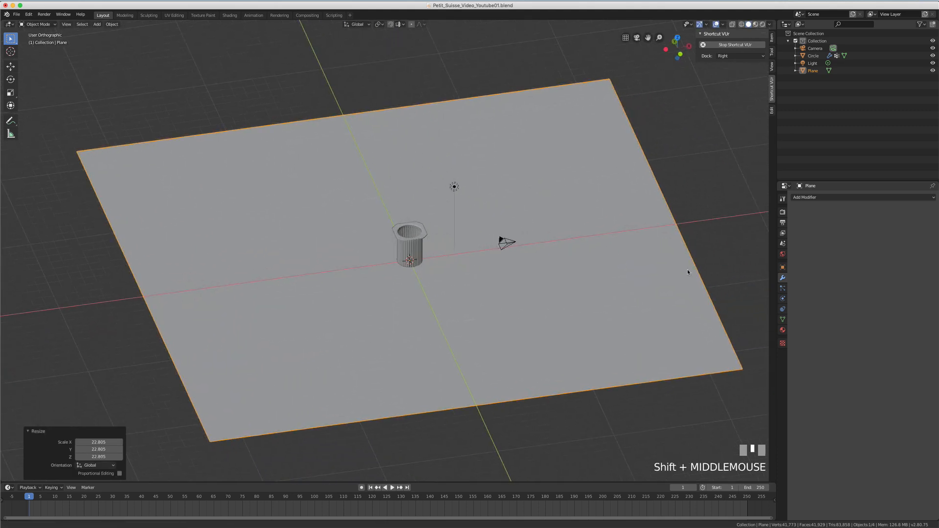
scroll(546, 285, up, 3)
scroll(491, 287, up, 2)
scroll(478, 289, down, 2)
shift+middle_drag(478, 289, 510, 315)
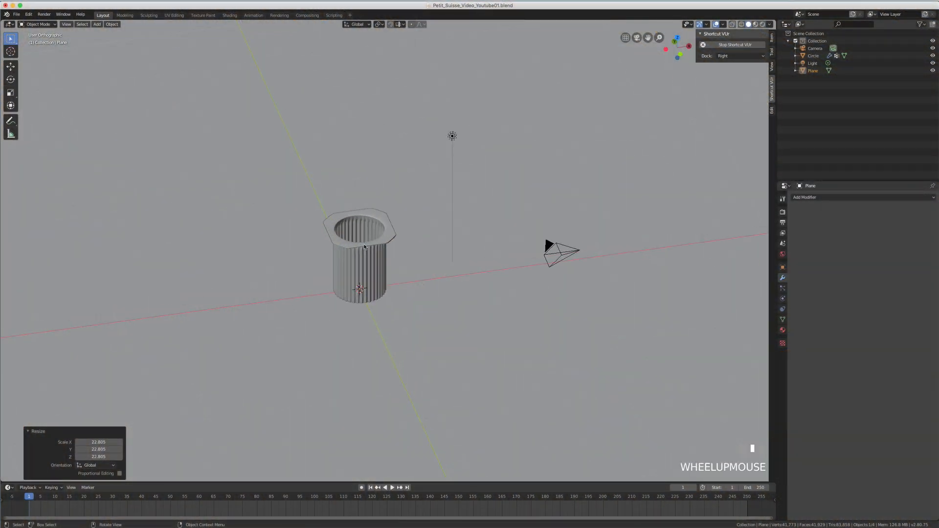
In the pot's Edit Mode, select the edge loop around the rim's inner opening and duplicate it about 1.93 m upward along Z.
scroll(364, 247, up, 3)
click(333, 250)
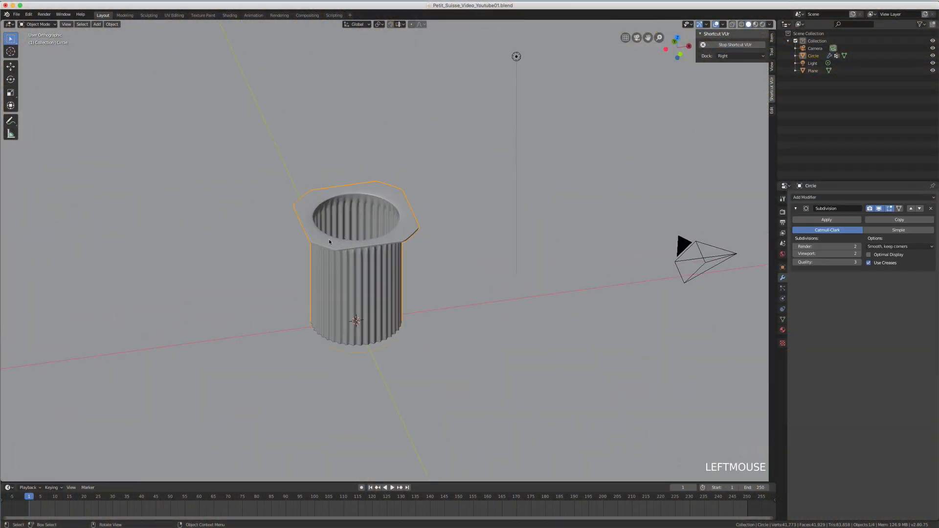
scroll(333, 248, up, 4)
key(Tab)
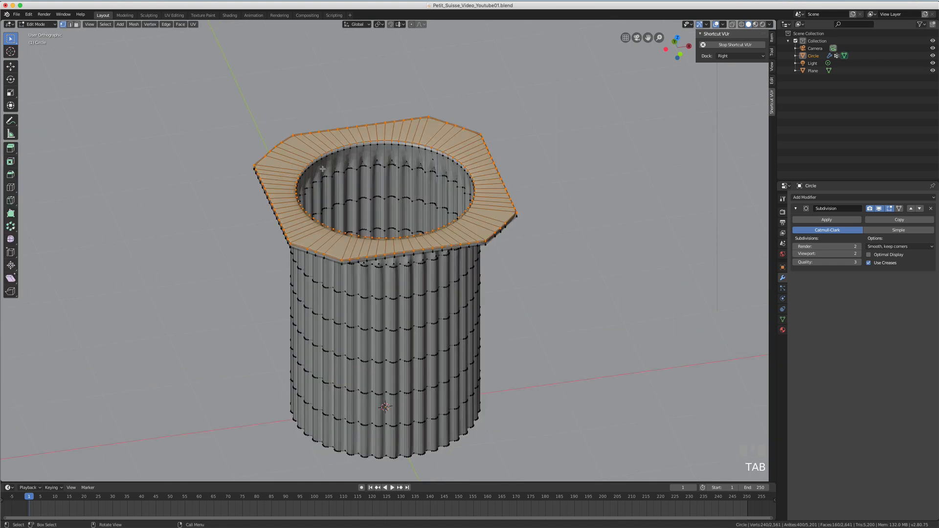
scroll(323, 169, up, 3)
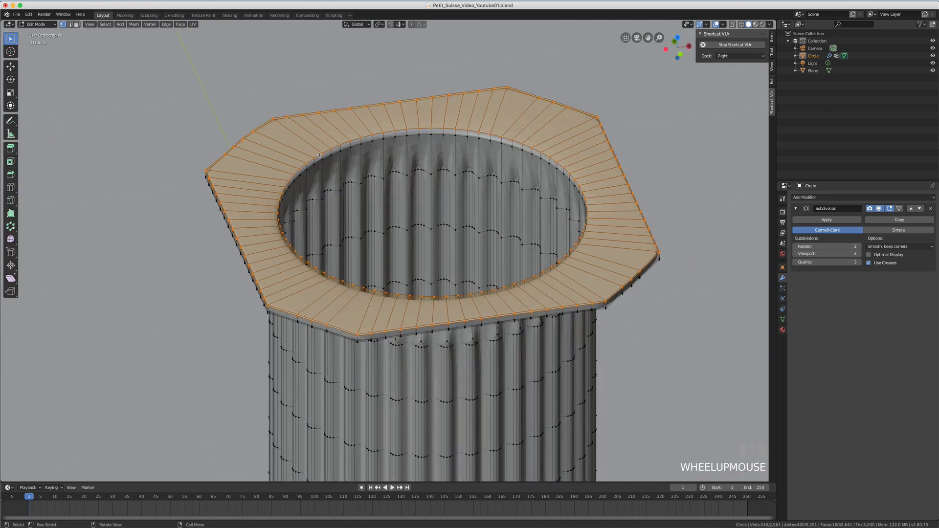
alt+click(319, 155)
scroll(366, 183, down, 4)
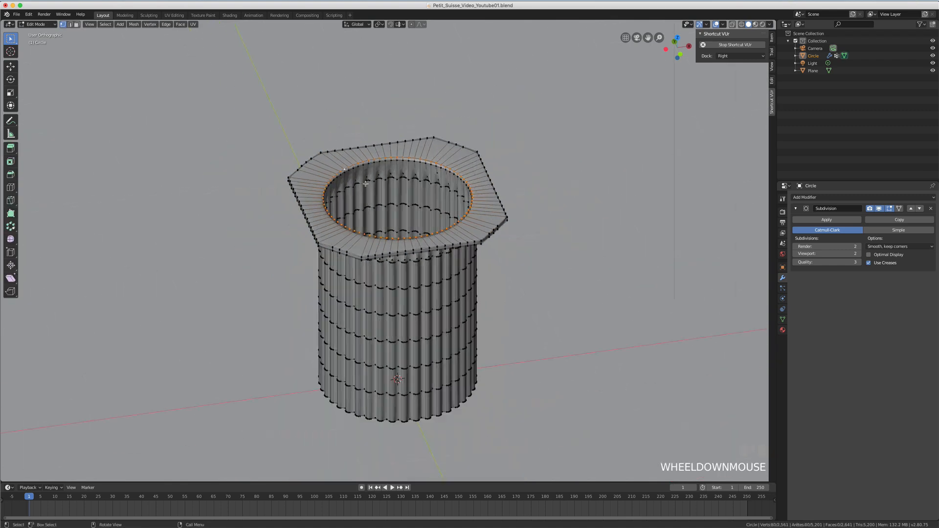
scroll(365, 184, down, 3)
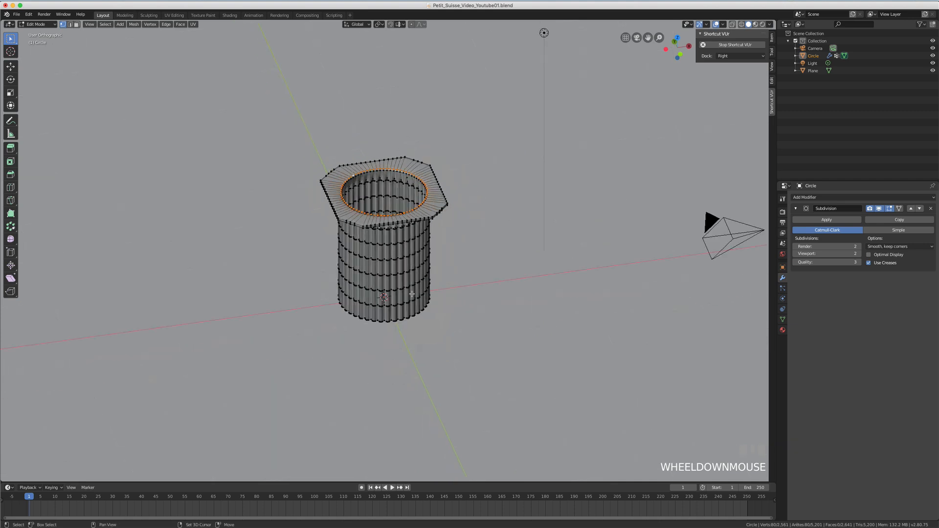
key(shift+d)
key(z)
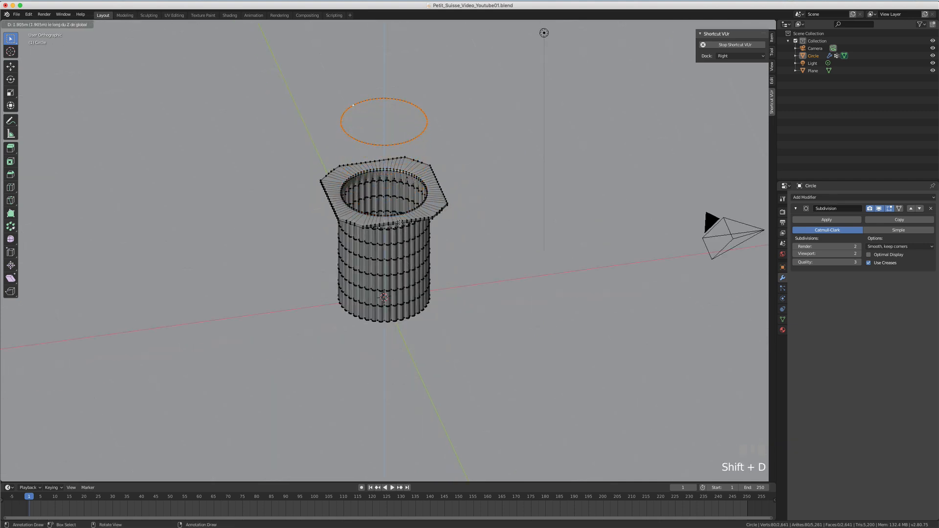
click(403, 243)
Scale the duplicated loop to about 0.956 in top view, and lower it about 2.22 m along Z into the pot in front view.
middle_drag(403, 243, 483, 188)
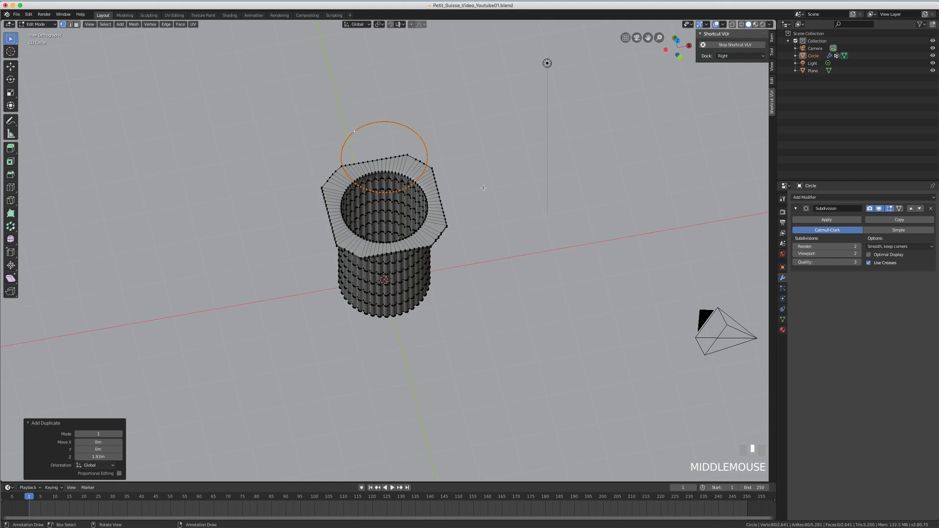
key(KP_7)
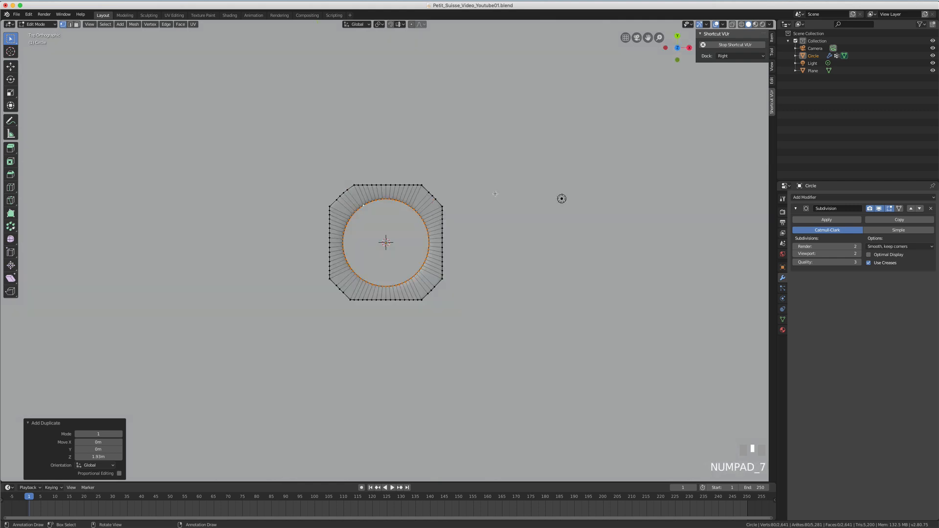
key(s)
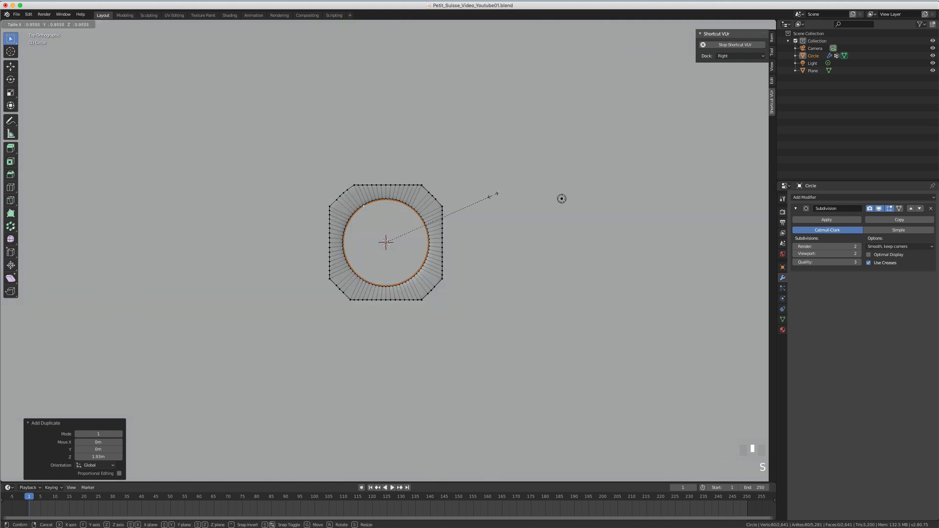
click(494, 196)
middle_drag(440, 210, 436, 215)
key(KP_1)
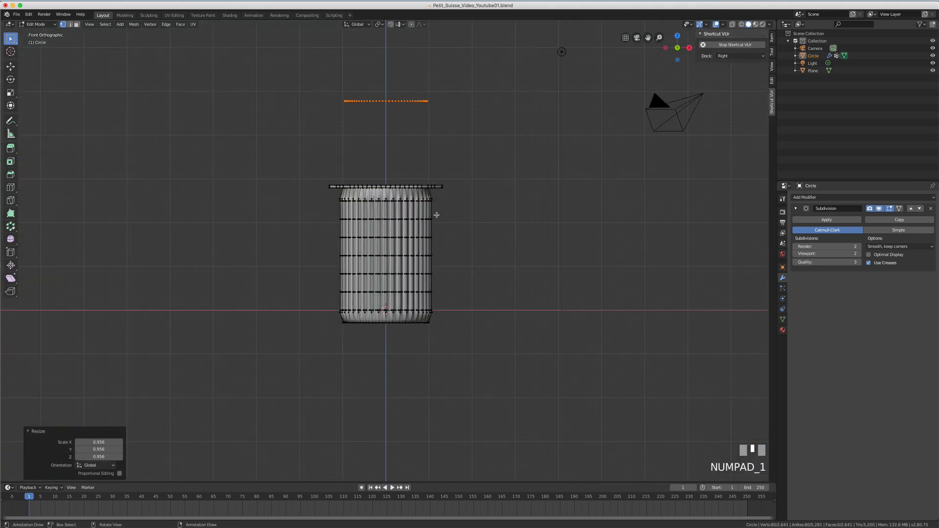
key(g)
key(z)
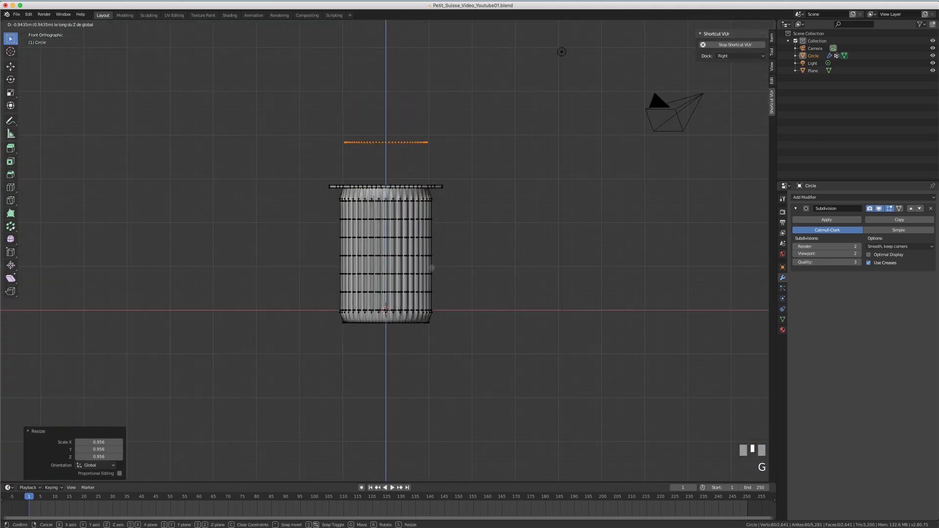
click(424, 312)
In wireframe display, extrude the lowered loop about 2.58 m down along Z to form the inner contents' side wall.
key(z)
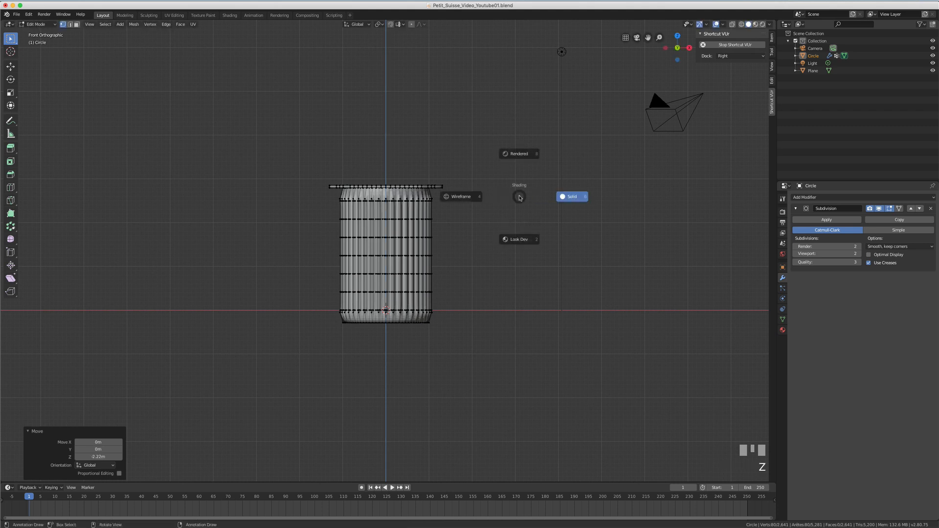
click(464, 197)
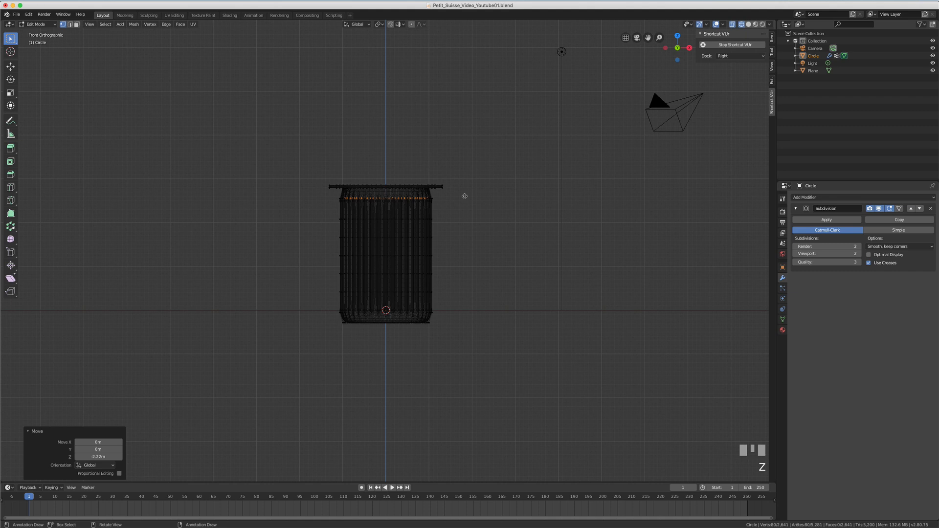
key(e)
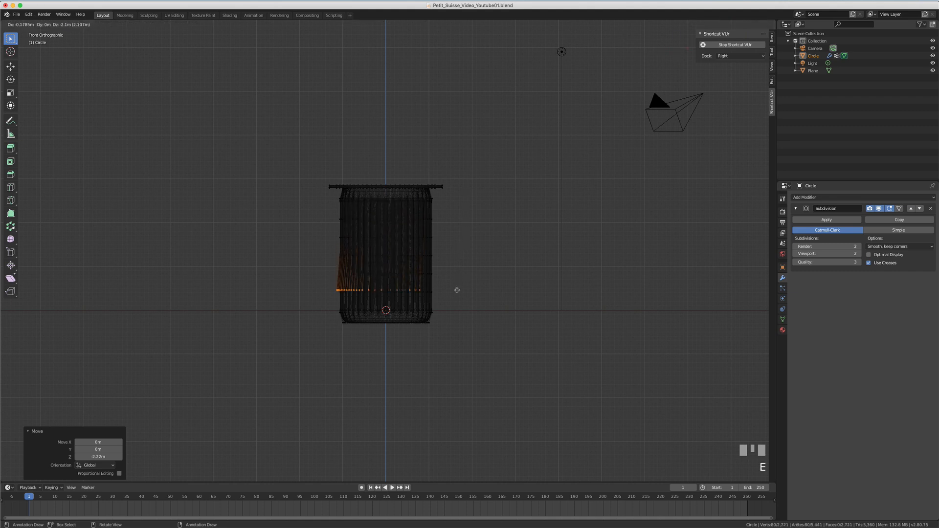
key(z)
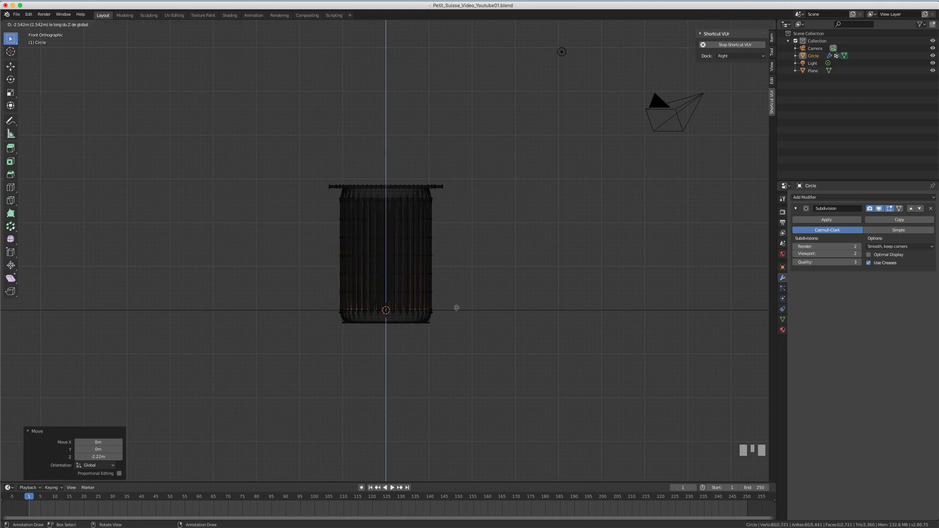
click(456, 310)
middle_drag(461, 218, 448, 235)
scroll(399, 196, up, 2)
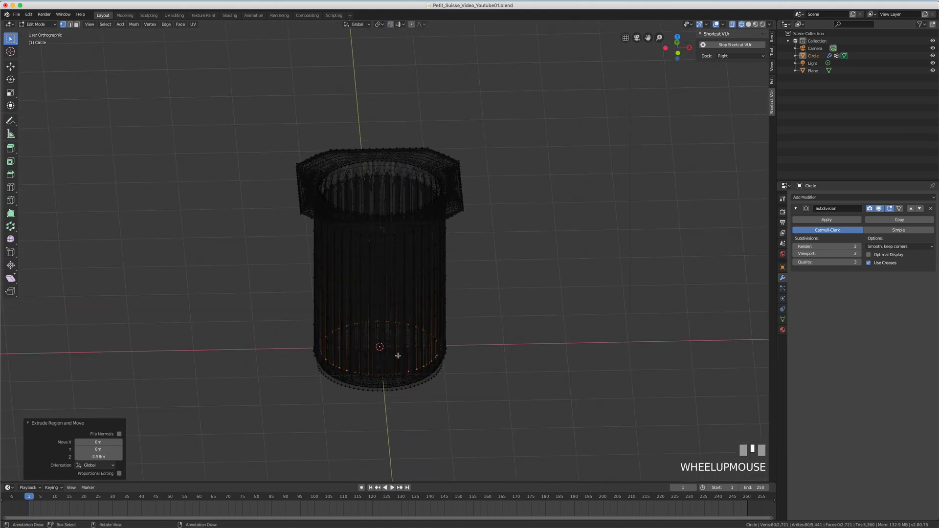
middle_drag(355, 223, 357, 238)
scroll(358, 238, up, 2)
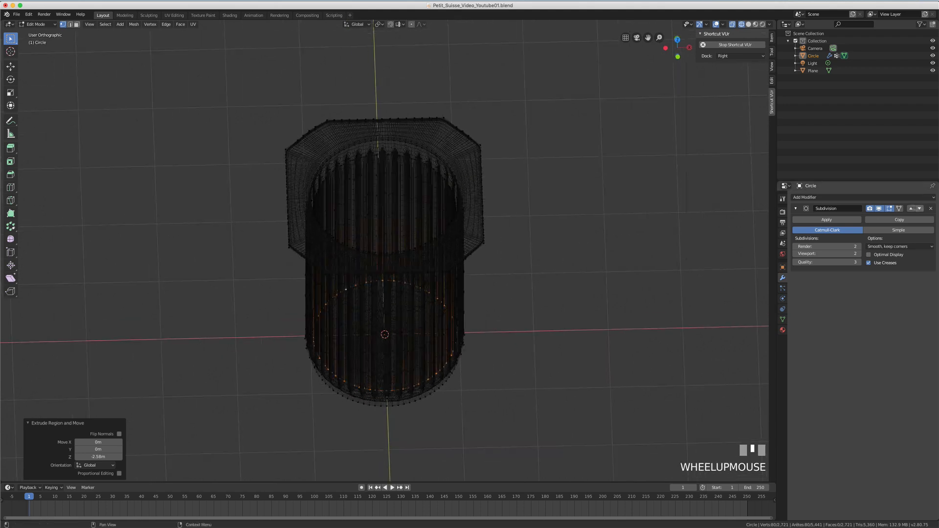
Turn off the Subdivision modifier's viewport display for the pot and switch the viewport to solid shading.
click(880, 209)
middle_drag(563, 235, 539, 225)
key(z)
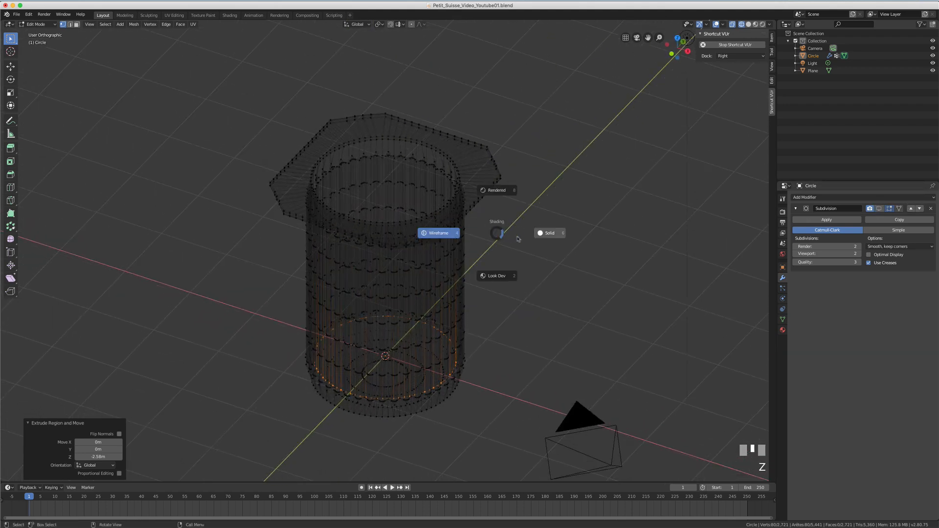
click(548, 233)
mouse_move(400, 193)
middle_down()
mouse_move(392, 198)
mouse_move(377, 179)
middle_up()
scroll(378, 179, up, 4)
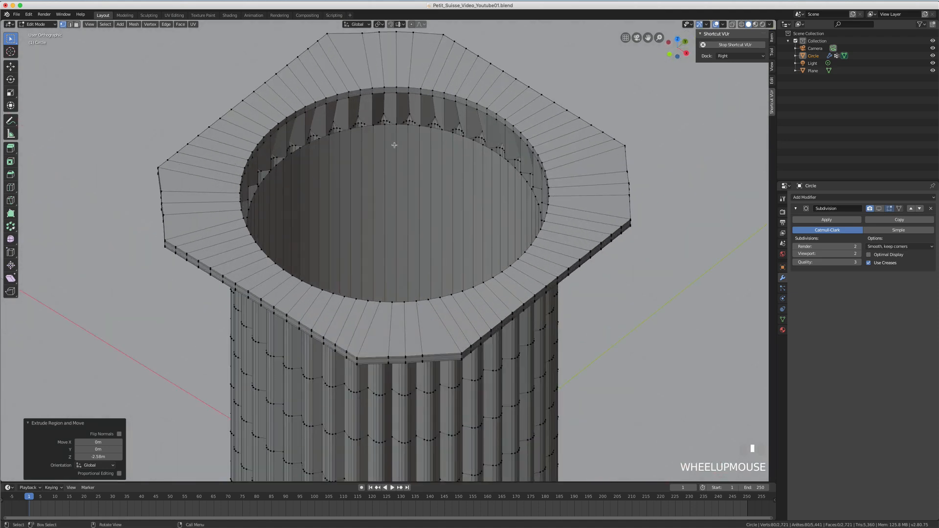
Select only the linked inner cylinder inside the pot and separate the selection into its own object.
key(a)
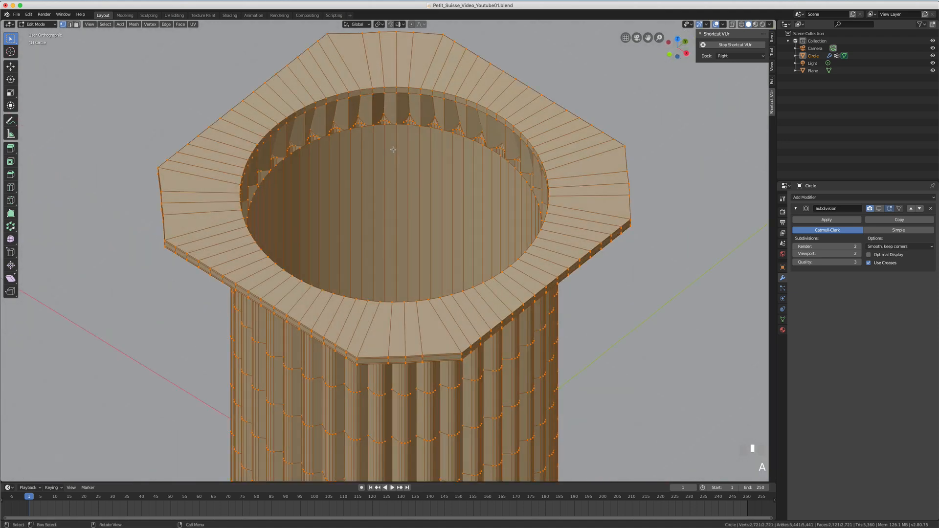
key(a)
key(a)
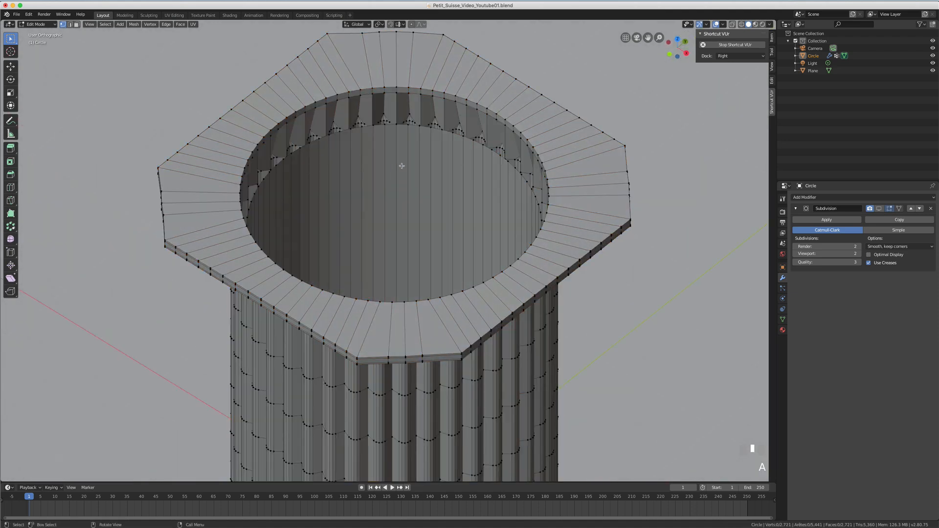
key(l)
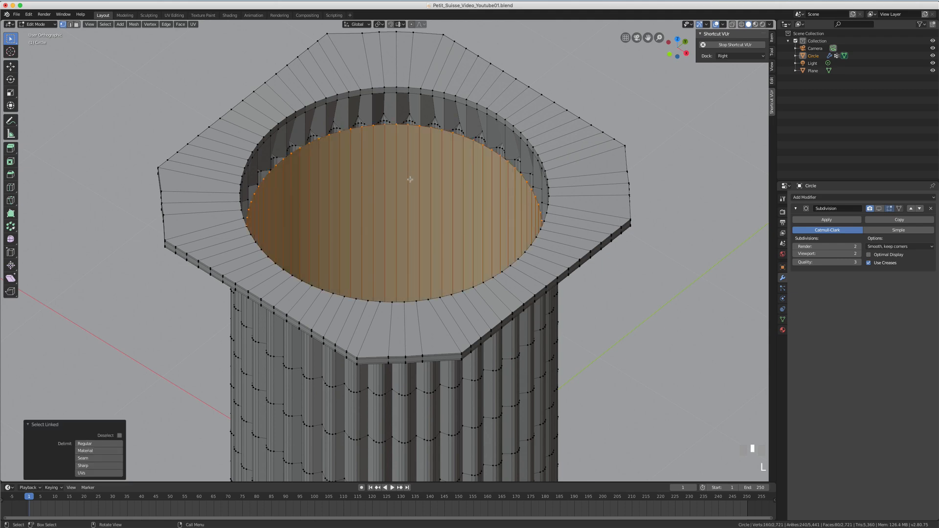
scroll(410, 180, down, 3)
middle_drag(410, 180, 431, 200)
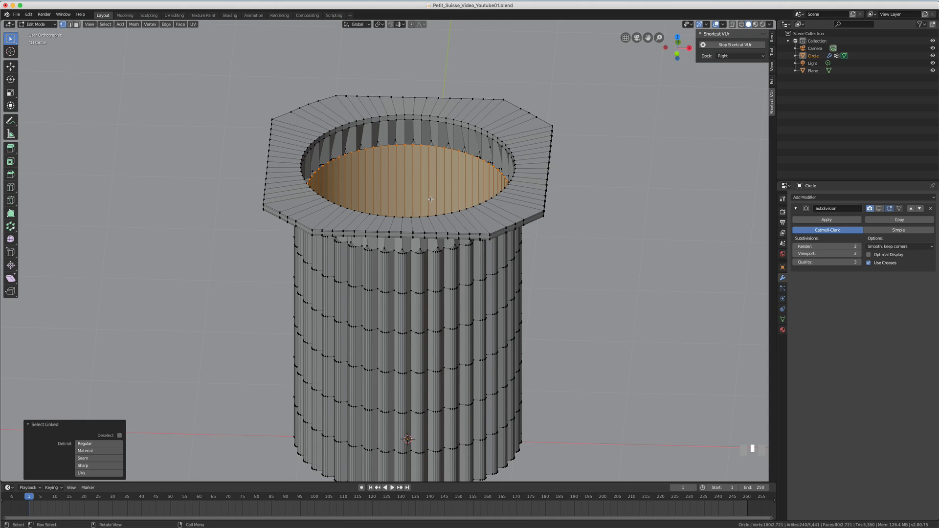
key(p)
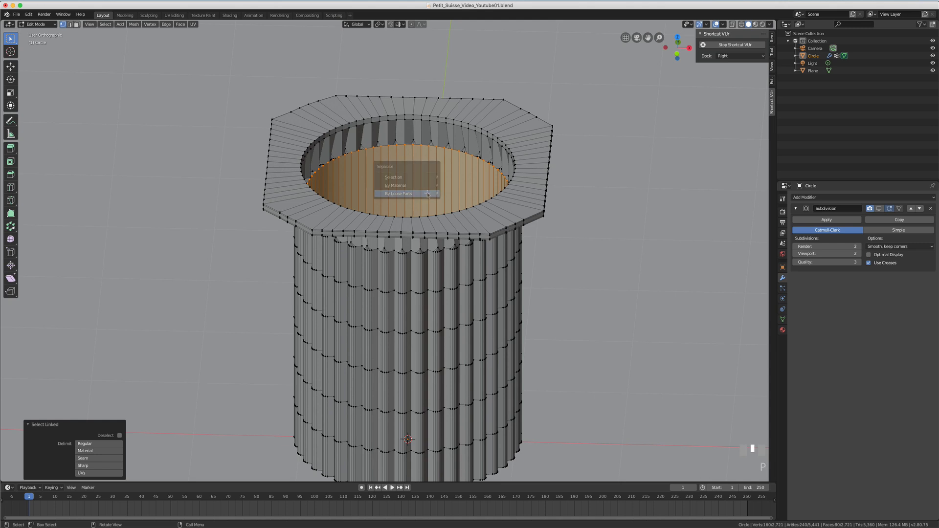
click(419, 177)
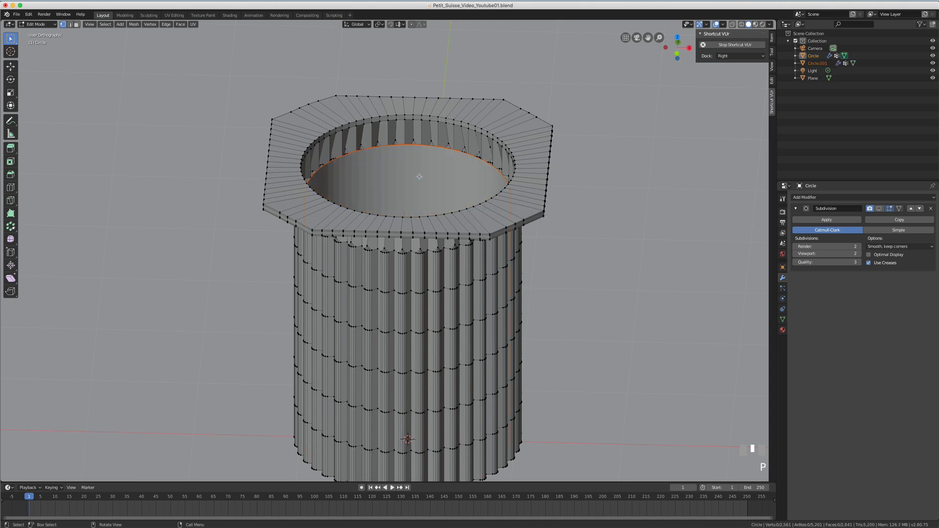
Return to Object Mode and rename the ribbed pot object as Support.
key(Tab)
click(498, 142)
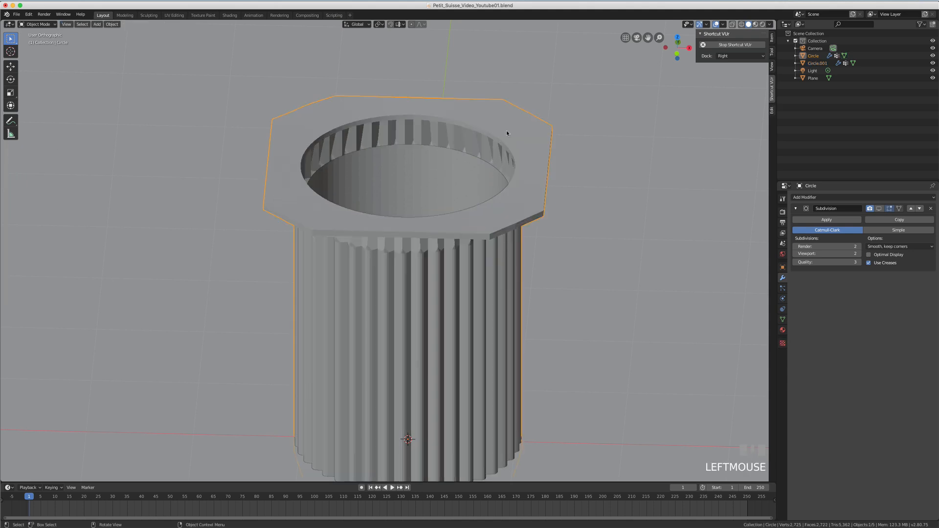
click(816, 56)
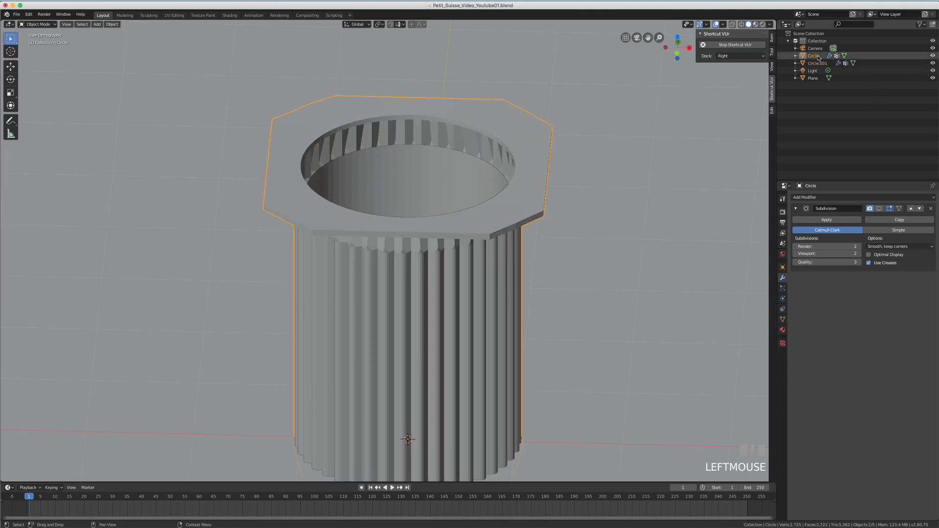
double_click(816, 56)
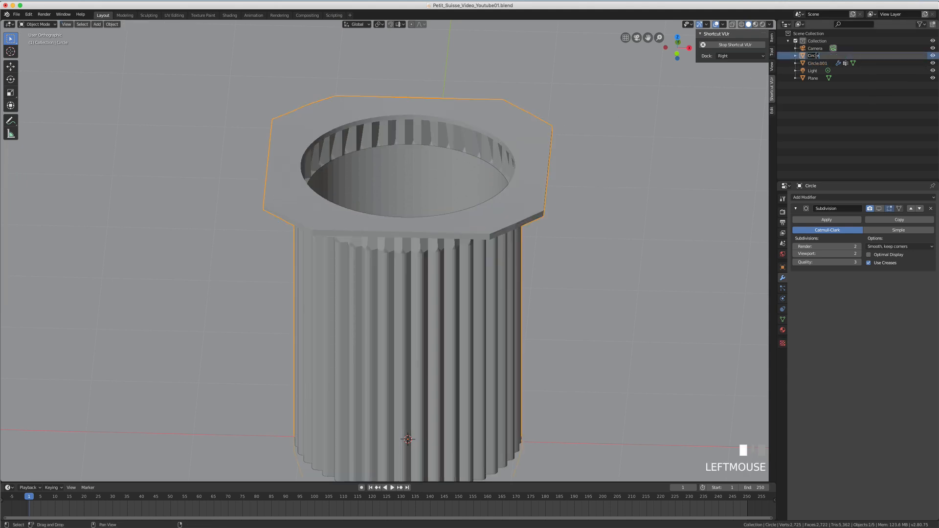
text(Peti)
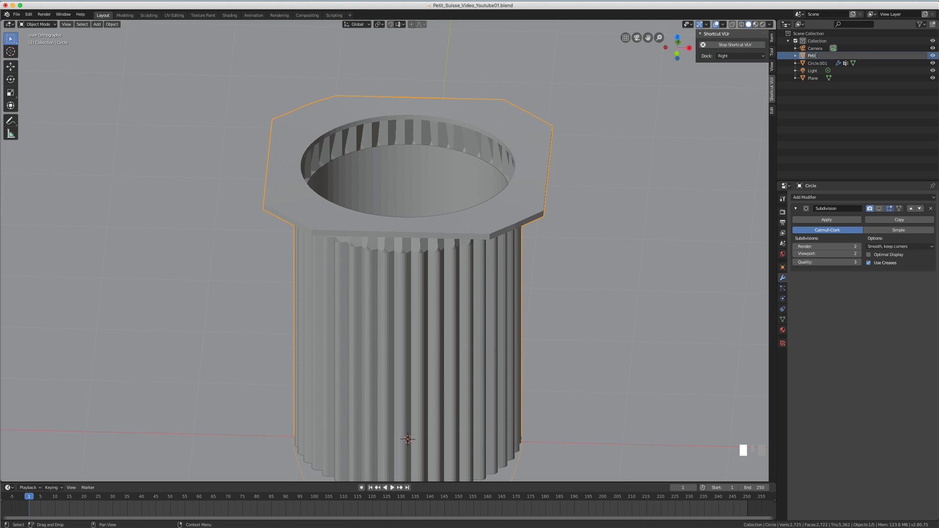
key(BackSpace)
key(BackSpace)
key(BackSpace)
key(BackSpace)
text(Suppor)
key(Return)
Rename the separated inner cylinder as Petit Suisse and the ground plane as Table.
click(499, 182)
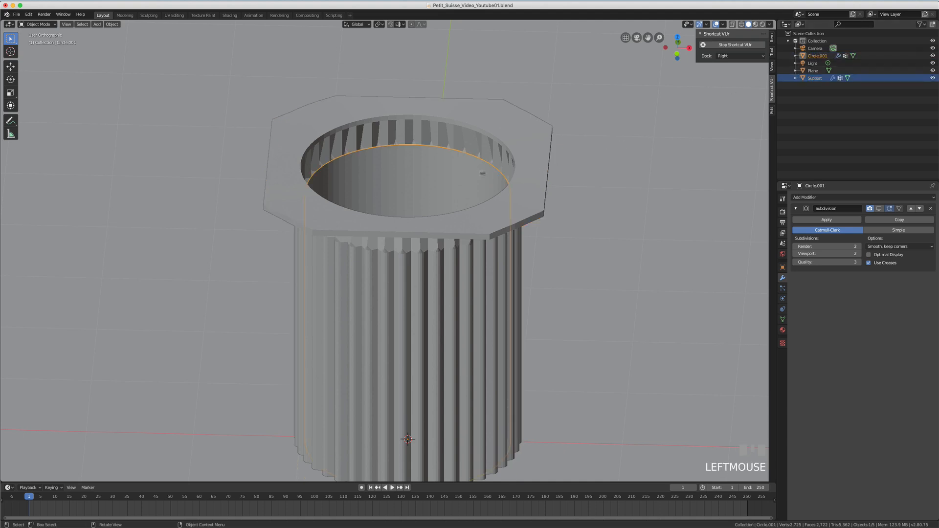
double_click(816, 56)
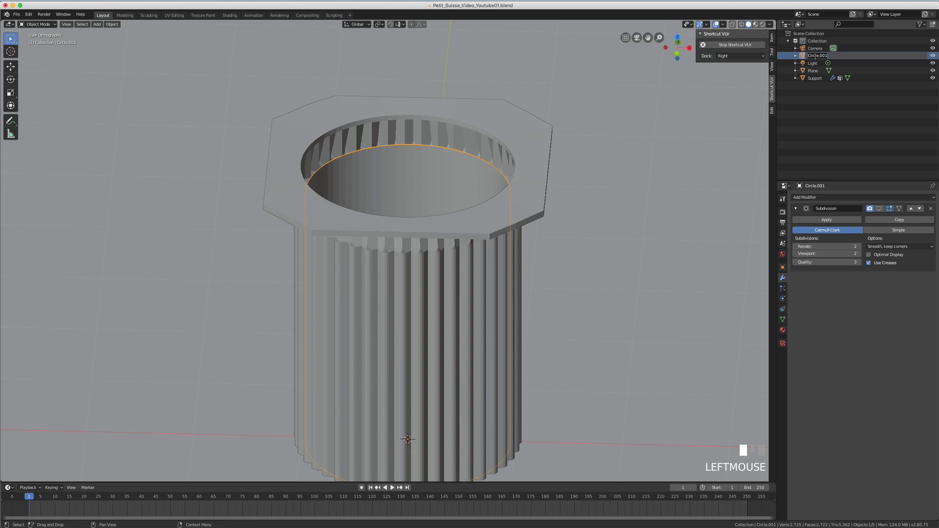
text(Petit Suisse)
key(Return)
double_click(813, 71)
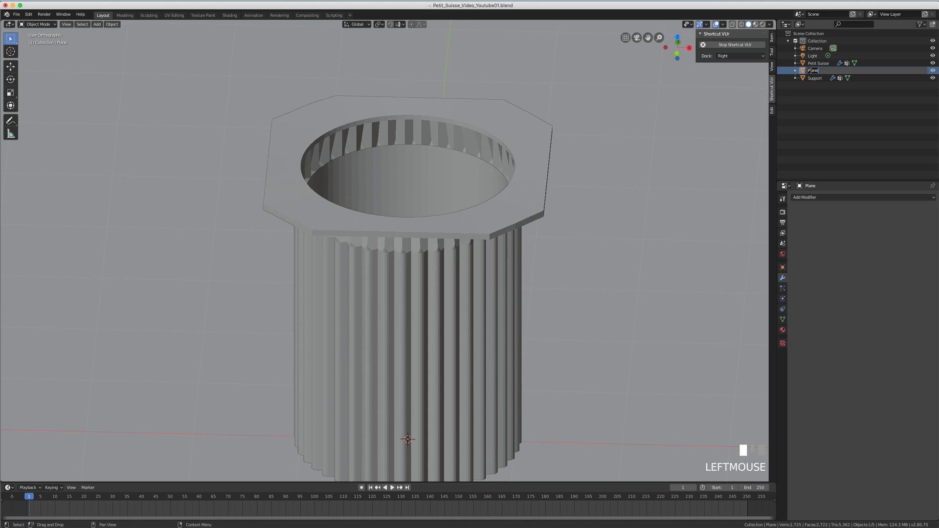
text(Table)
key(Return)
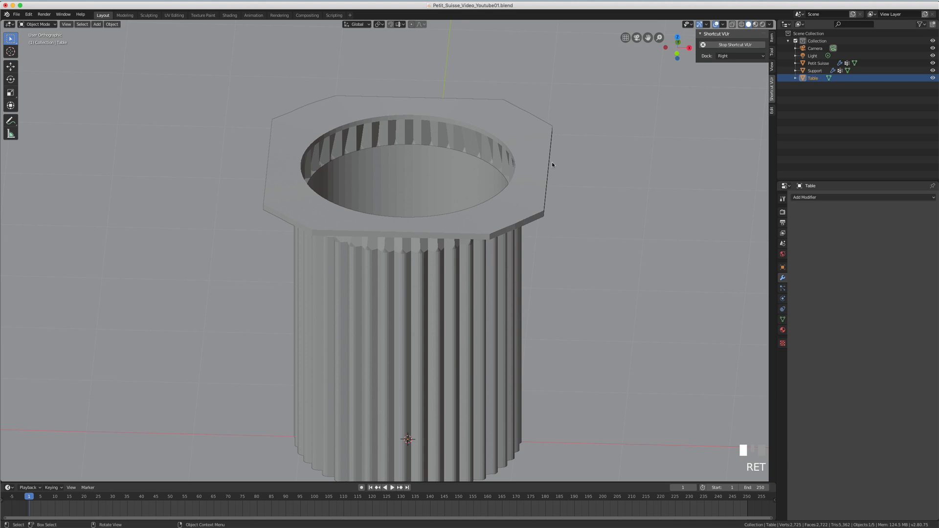
Hide the Support object so that the Petit Suisse cylinder is isolated in the viewport.
click(519, 199)
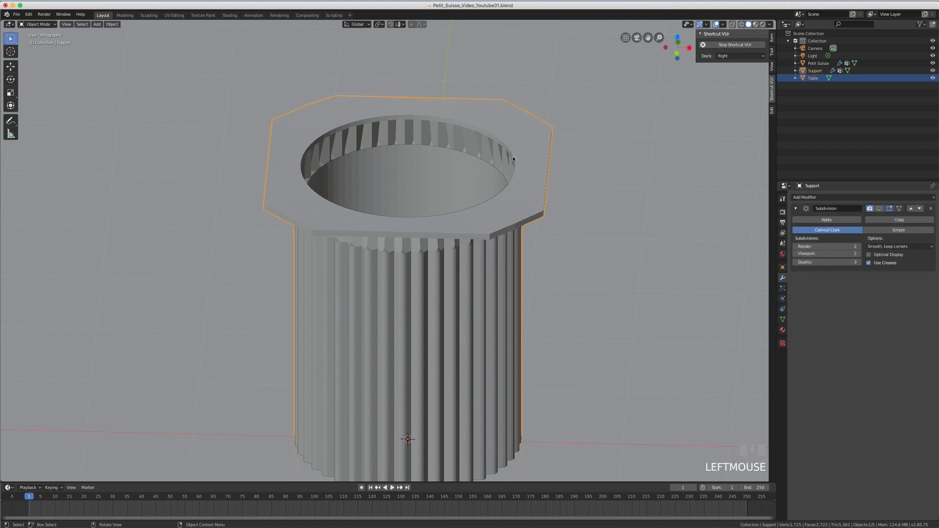
scroll(513, 159, down, 2)
middle_drag(513, 159, 514, 228)
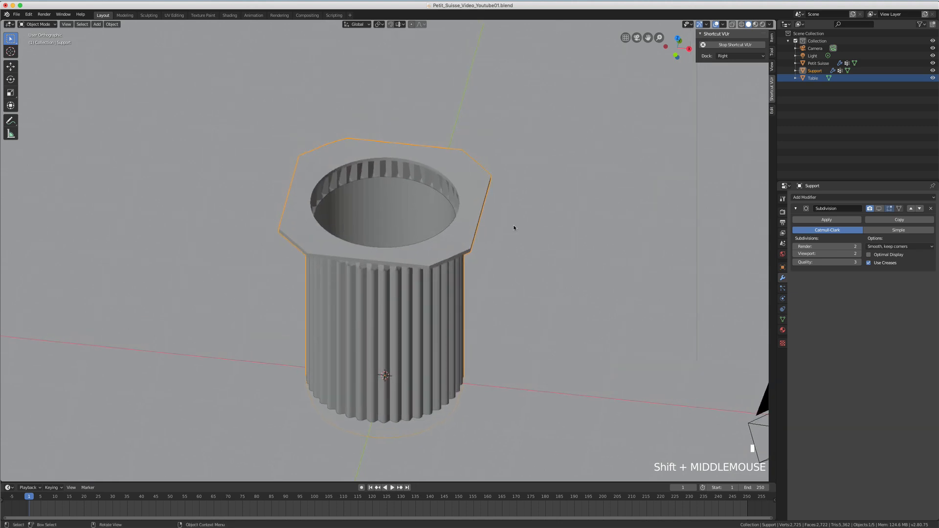
click(452, 169)
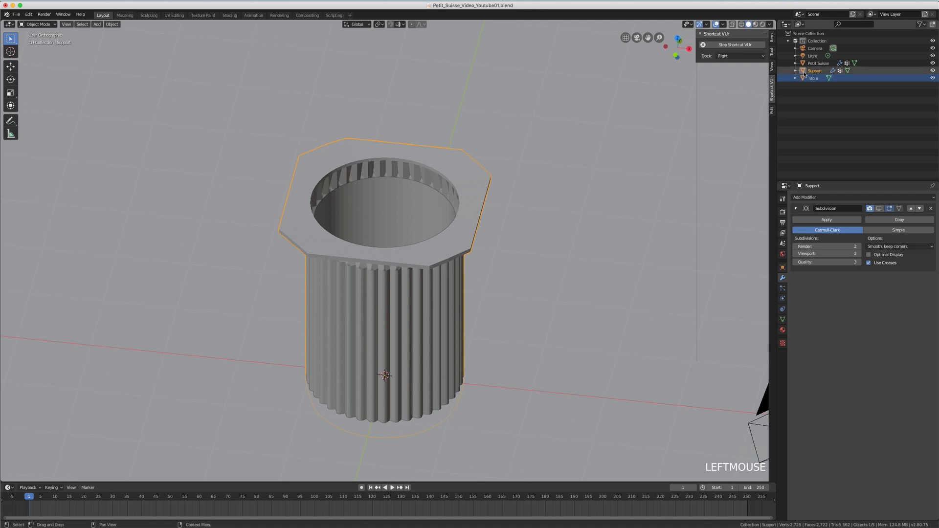
click(934, 72)
Enter Edit Mode on the Petit Suisse cylinder and select the edge loop around its top opening.
click(416, 266)
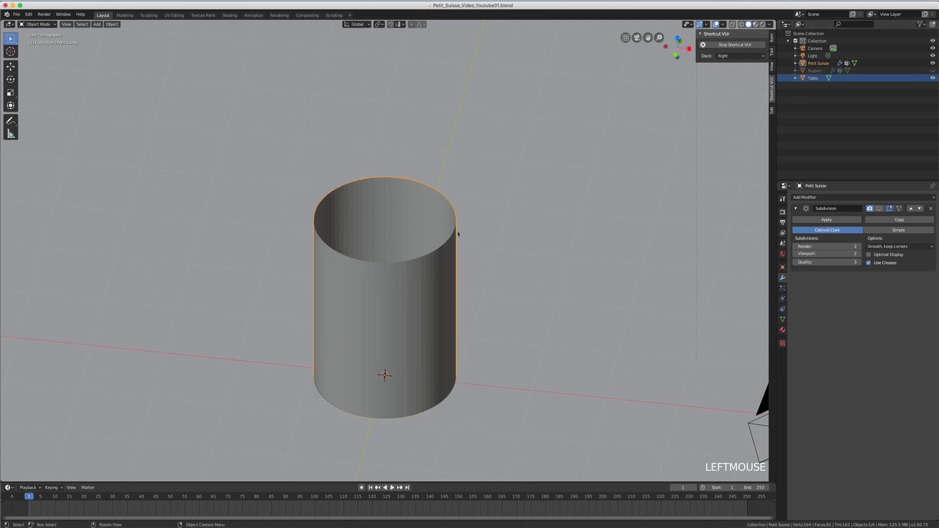
key(Tab)
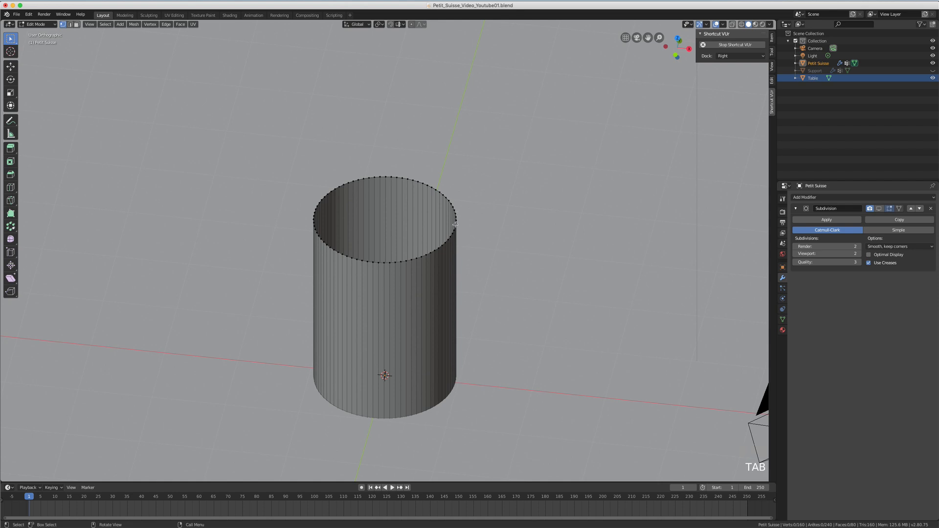
alt+click(455, 224)
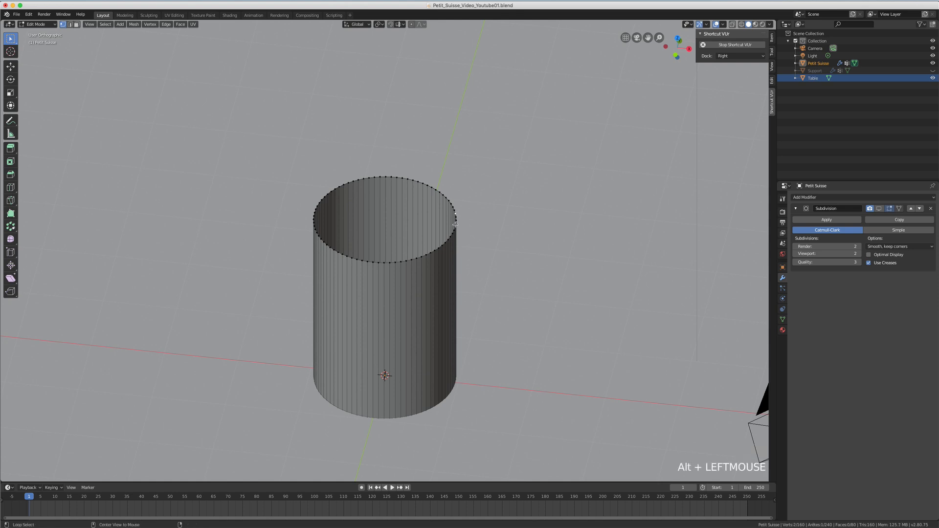
key(1)
alt+click(455, 225)
alt+click(454, 221)
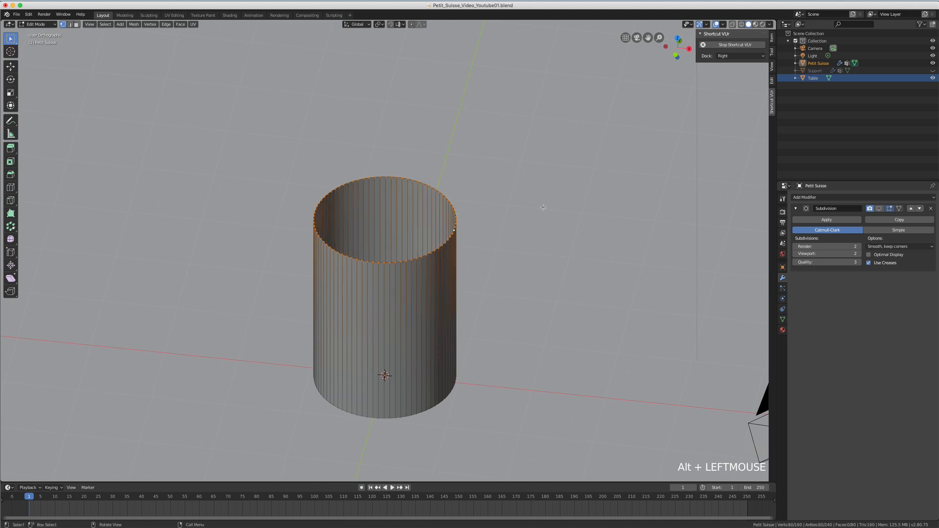
Extrude the top loop inward three times, scaling the first two rings to about 0.836 and 0.673, and fill the centre with a face.
key(e)
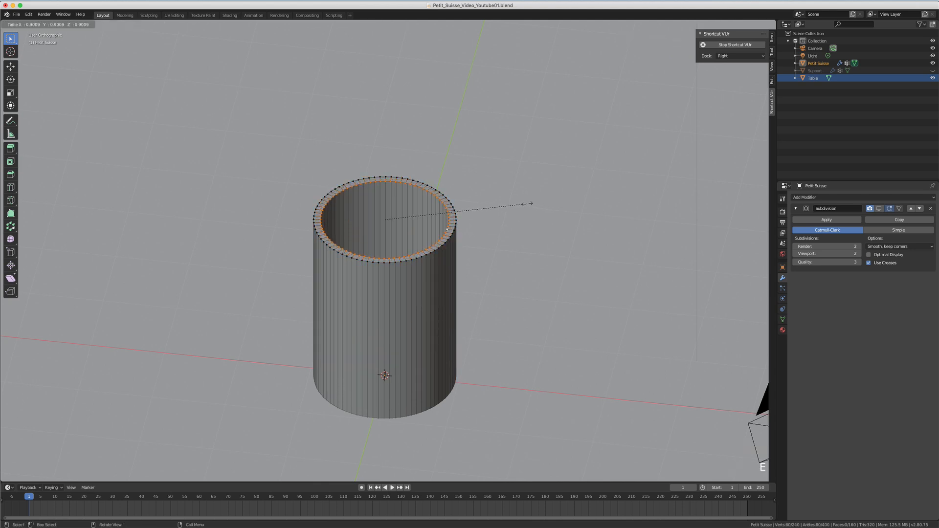
click(523, 202)
key(e)
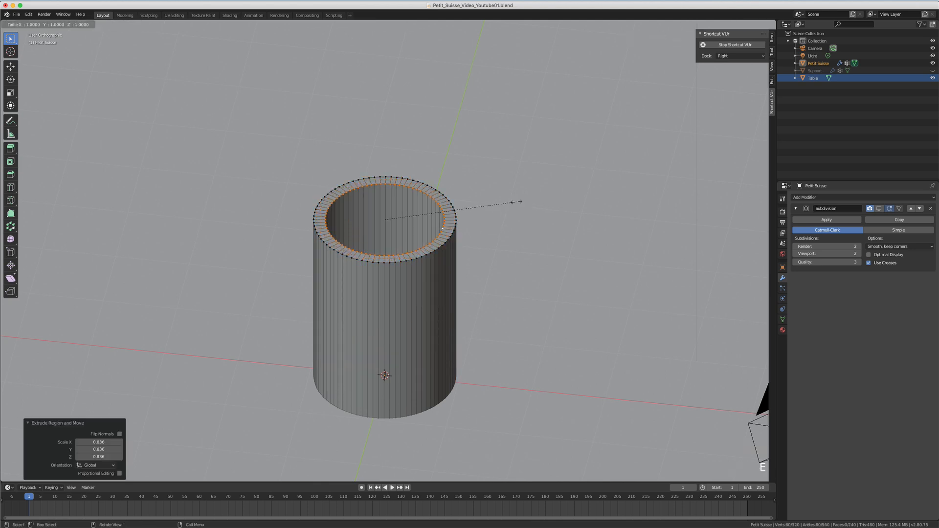
click(473, 198)
key(e)
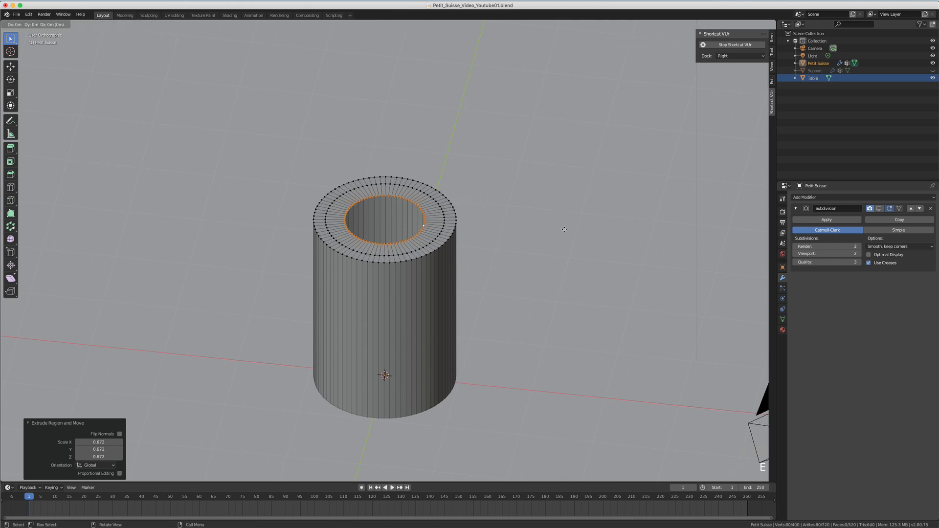
click(500, 218)
key(f)
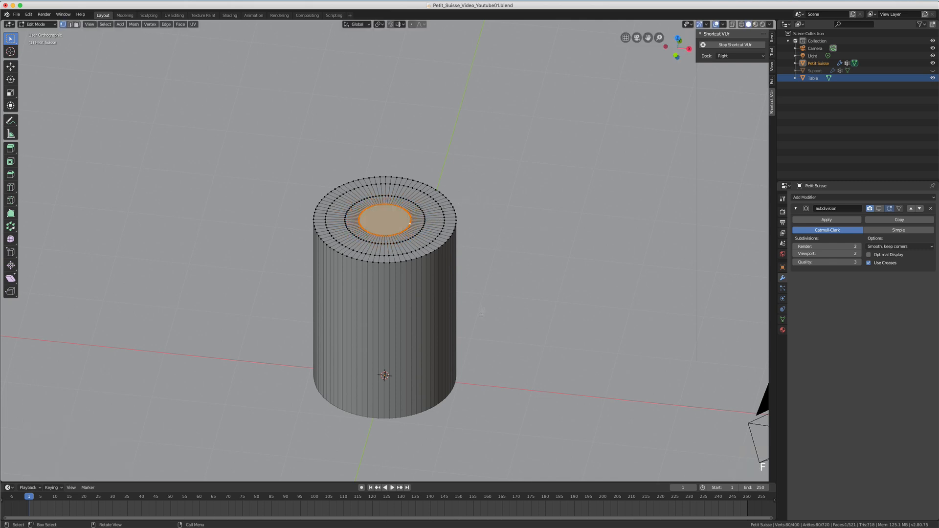
Extrude the cylinder's bottom edge loop inward three times, scaling the first two rings to 0.801 and 0.666, and fill the centre with a face.
middle_drag(499, 218, 460, 273)
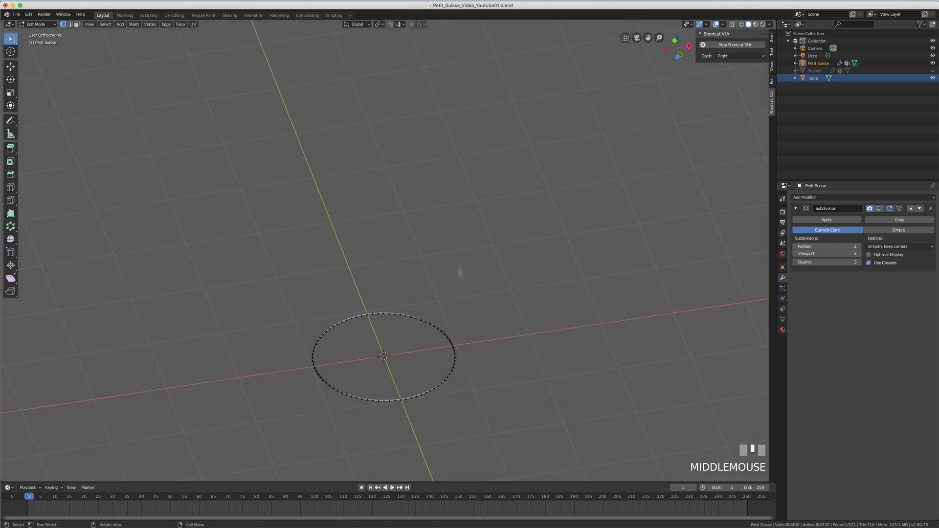
alt+click(441, 331)
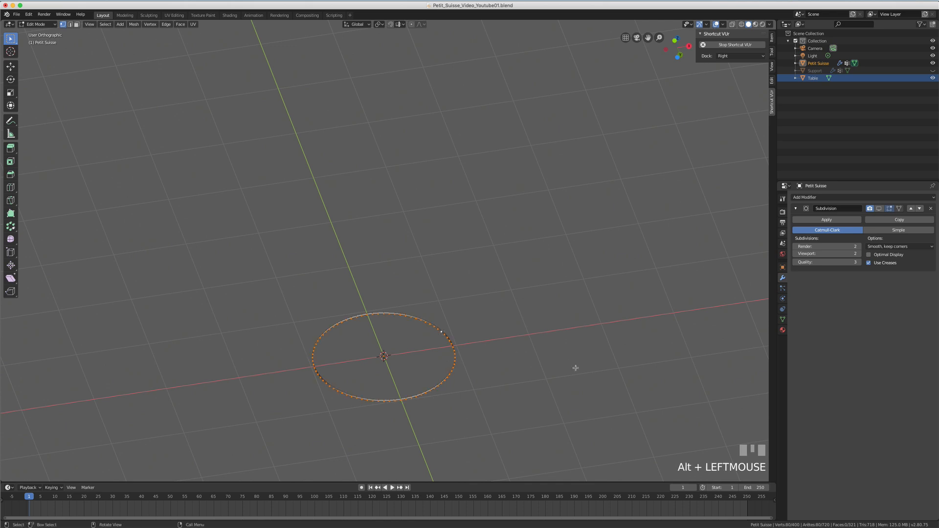
key(e)
click(540, 367)
key(s)
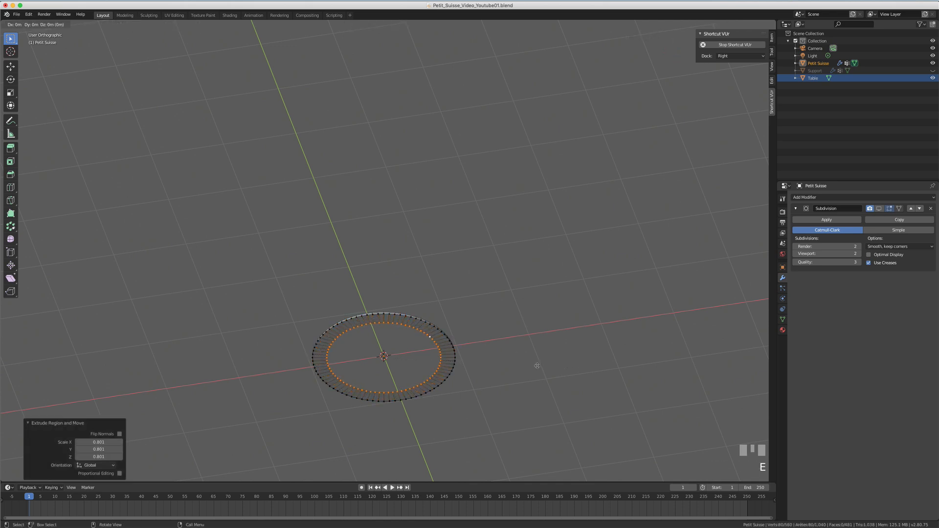
click(490, 365)
key(e)
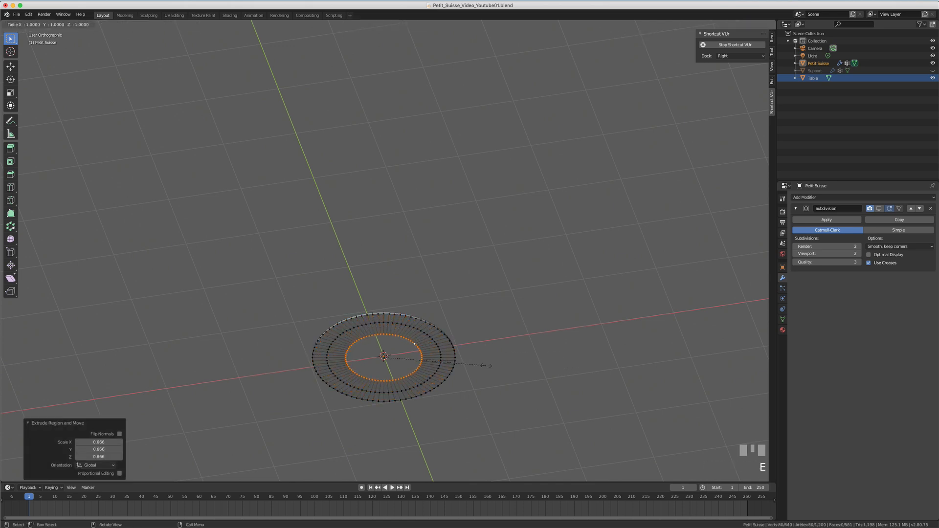
click(437, 361)
key(f)
middle_drag(426, 358, 405, 360)
scroll(405, 360, down, 3)
key(Tab)
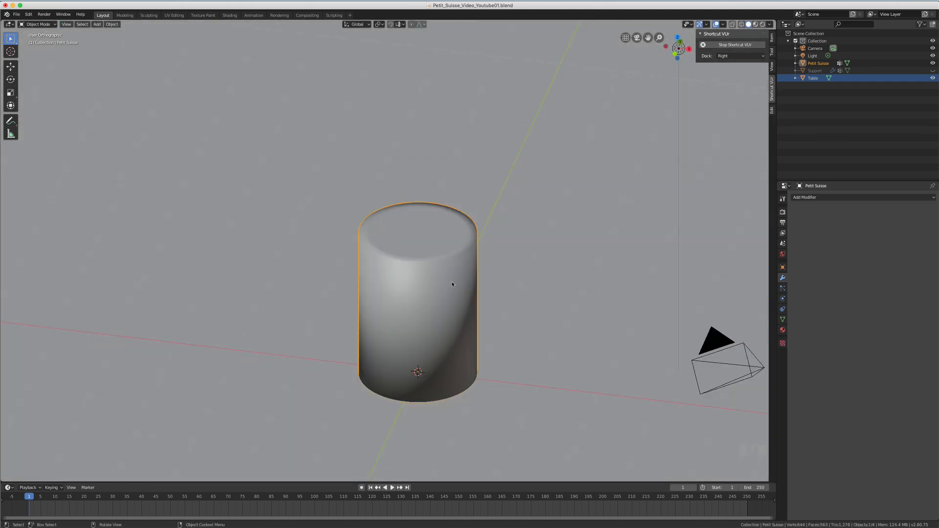
Bevel the cylinder's outer top edge loop with three segments and a width of about 0.057 m, and return to Object Mode.
key(Tab)
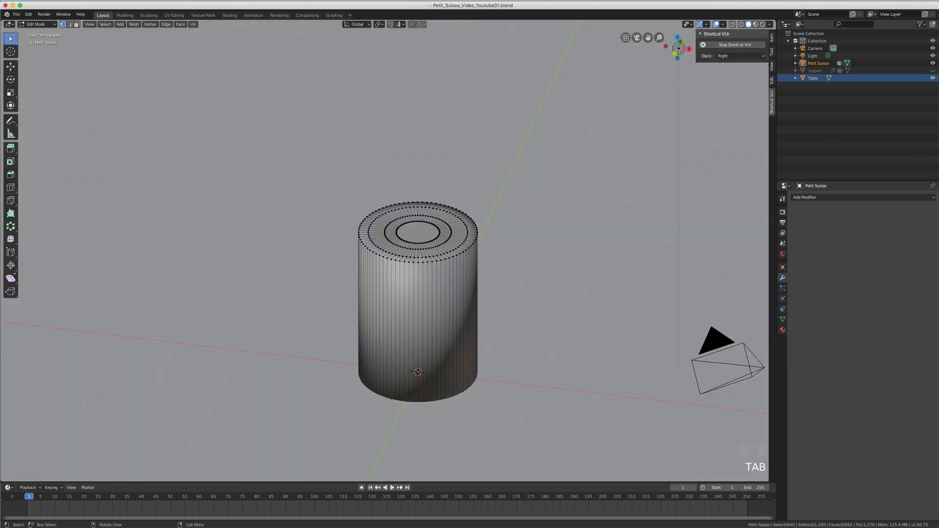
scroll(420, 258, up, 3)
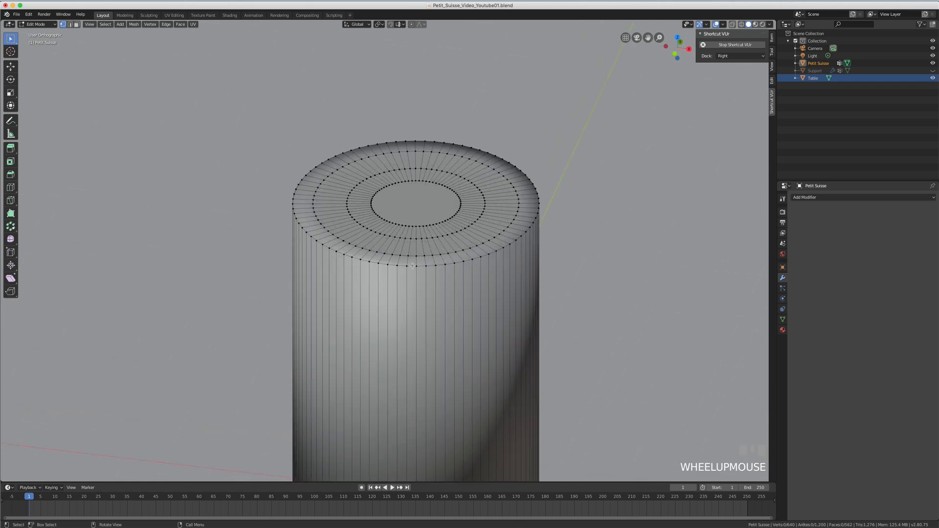
alt+click(412, 265)
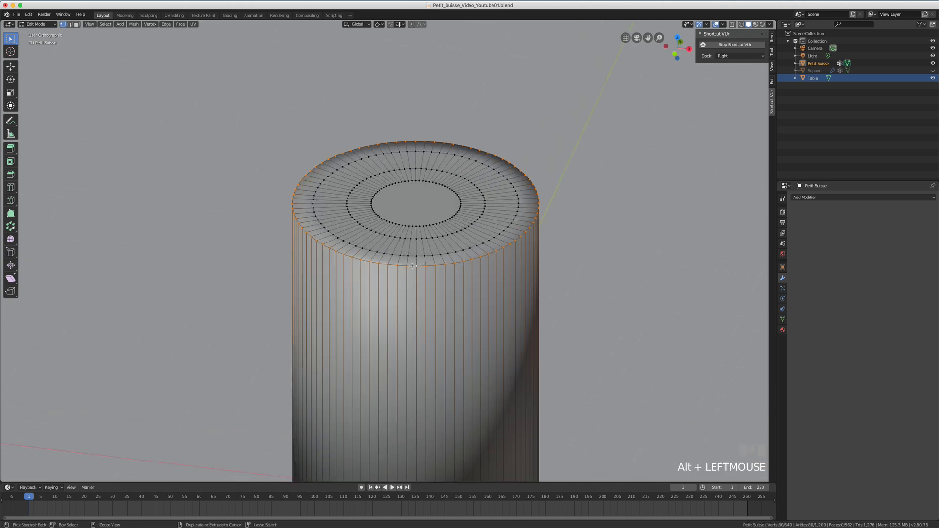
key(ctrl+b)
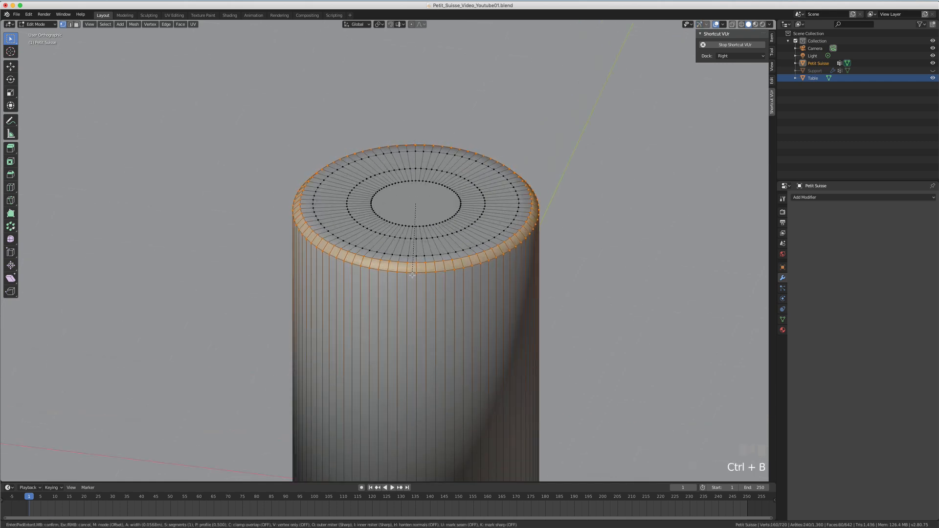
scroll(412, 275, up, 2)
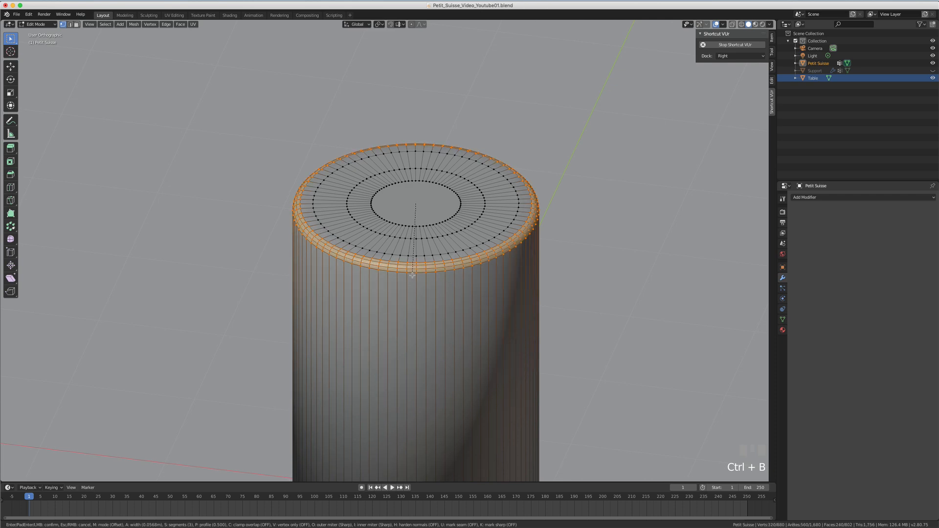
click(412, 275)
middle_drag(434, 357, 435, 302)
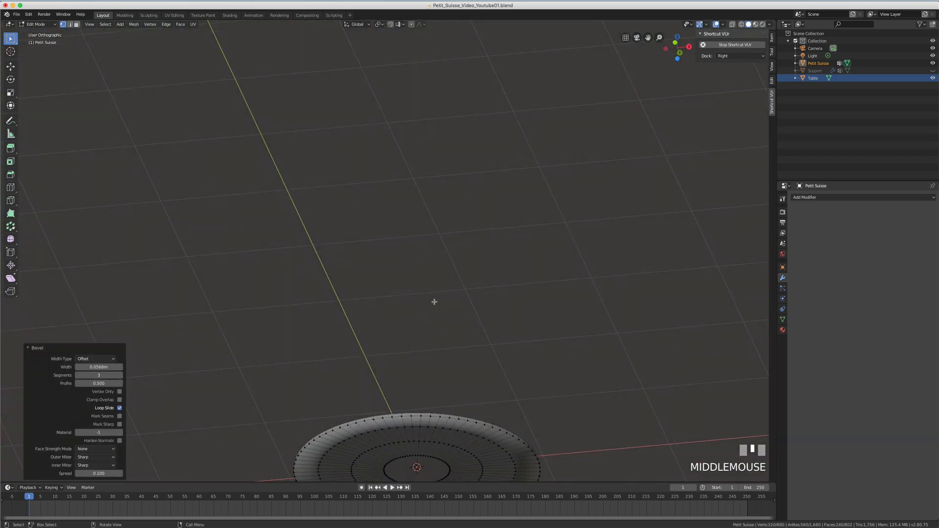
scroll(431, 381, down, 1)
middle_drag(430, 381, 440, 360)
scroll(441, 376, up, 1)
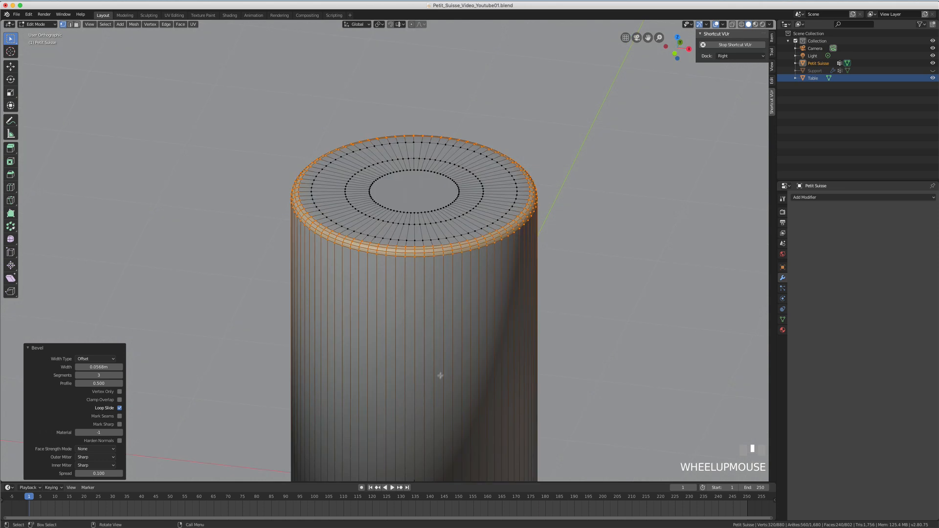
scroll(441, 375, down, 2)
key(Tab)
scroll(437, 335, down, 2)
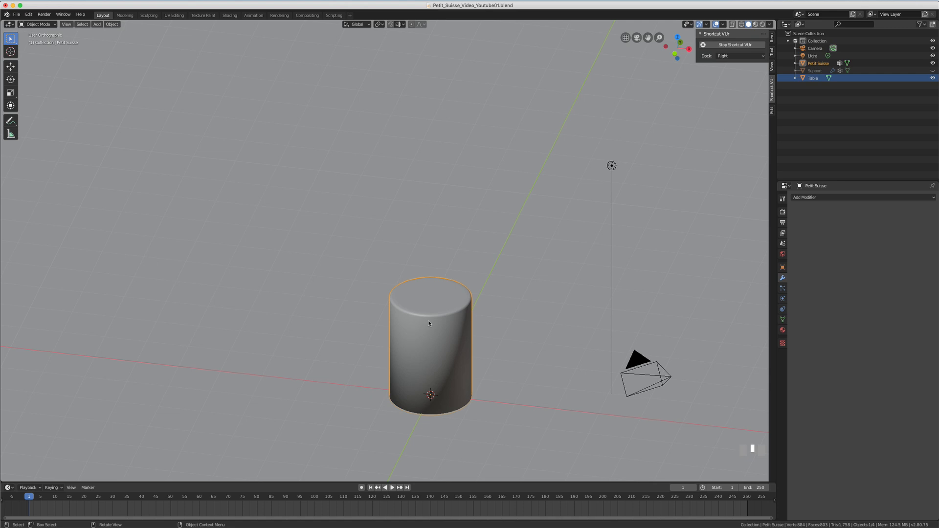
Move the Petit Suisse cylinder to a new collection named Petit_Suisse.
key(m)
click(420, 344)
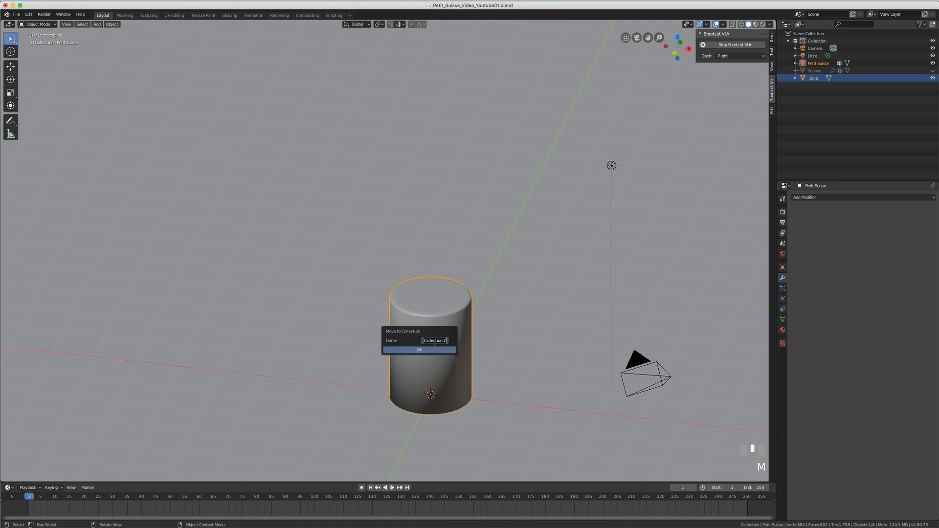
text(Petit )
text(Suisse)
key(Return)
click(440, 350)
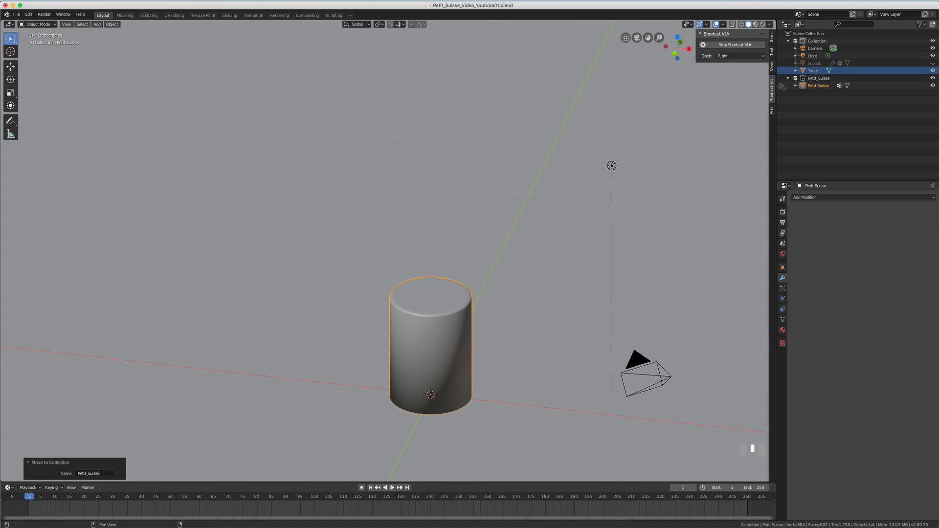
Unhide the Support object, and switch the Petit_Suisse collection off and on to check what it contains.
click(796, 79)
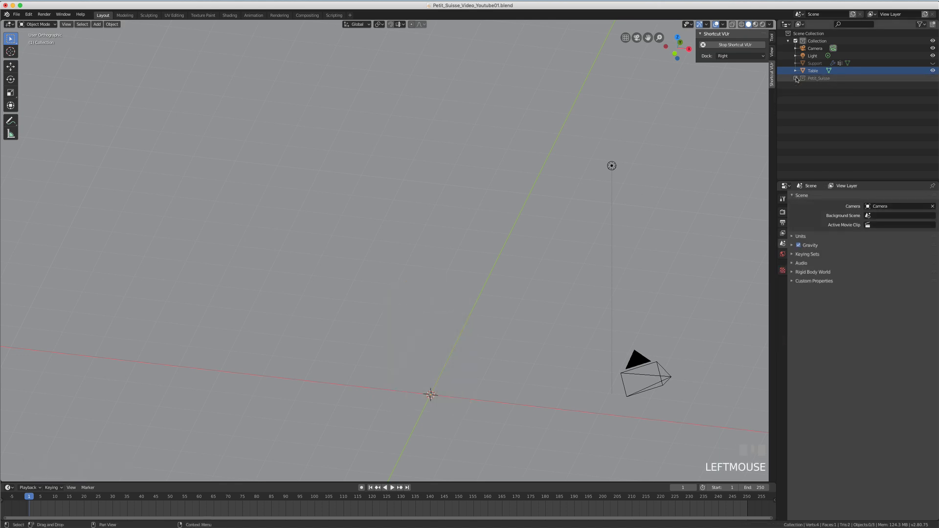
click(796, 78)
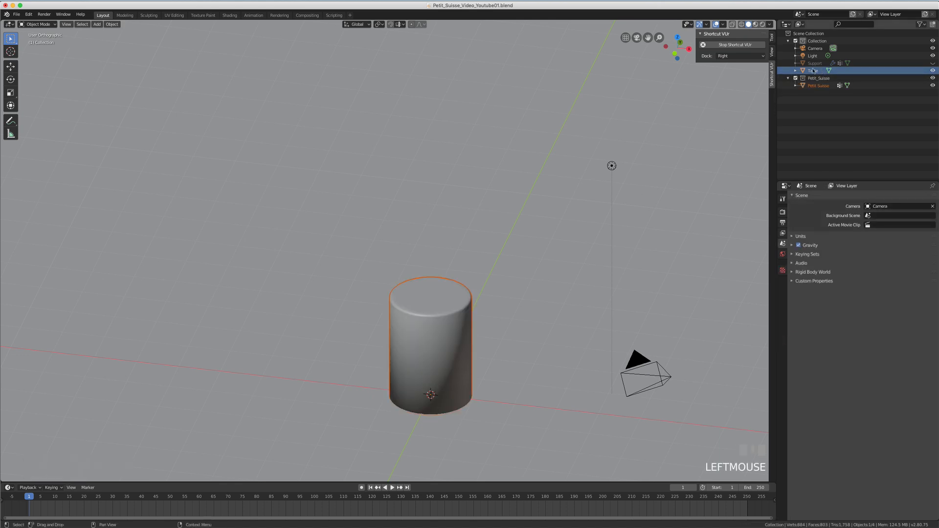
click(933, 63)
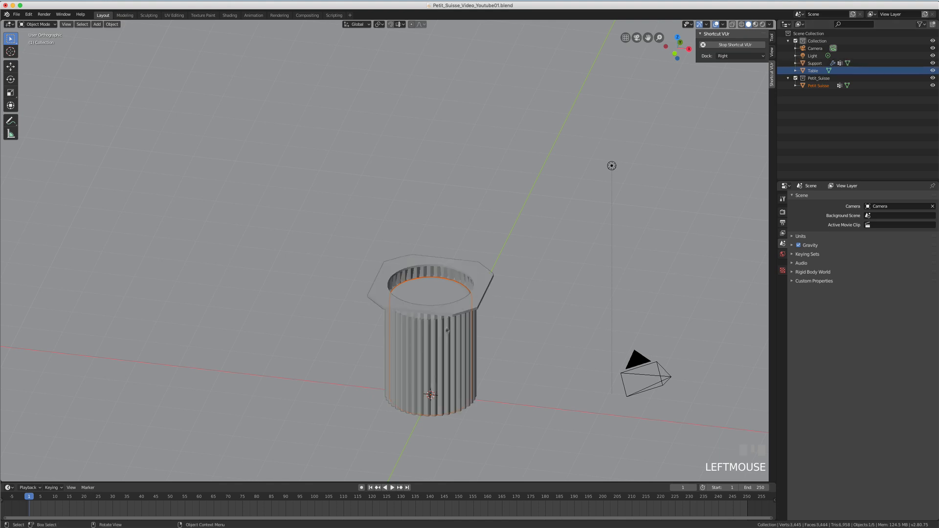
click(796, 78)
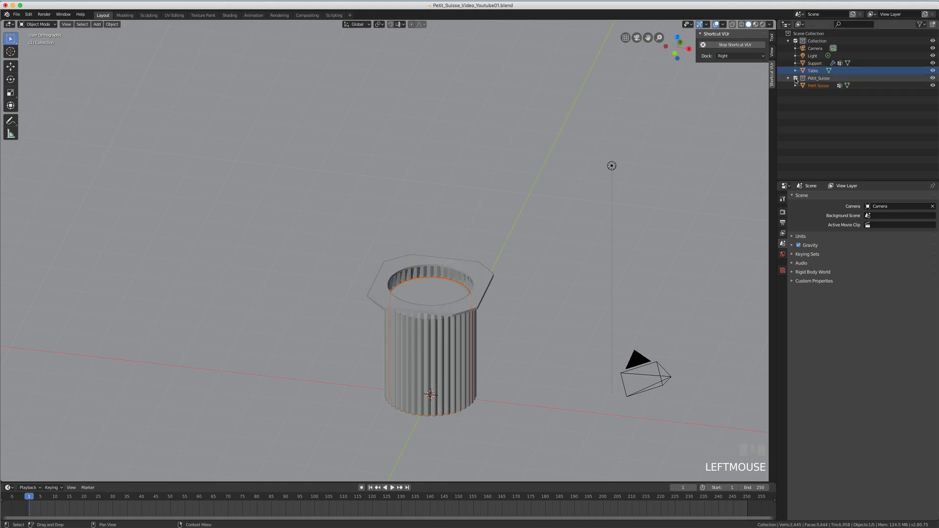
click(796, 79)
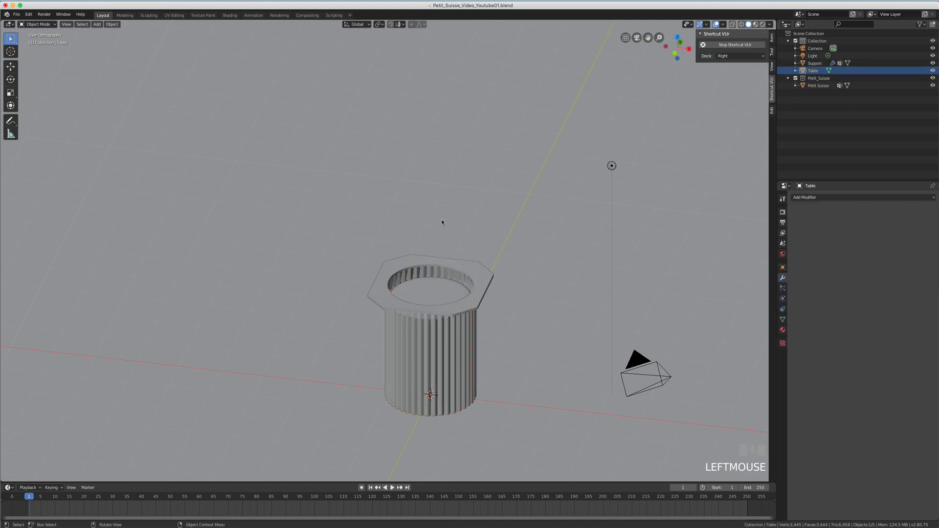
Move the ground plane to a new collection named Table.
key(m)
click(442, 221)
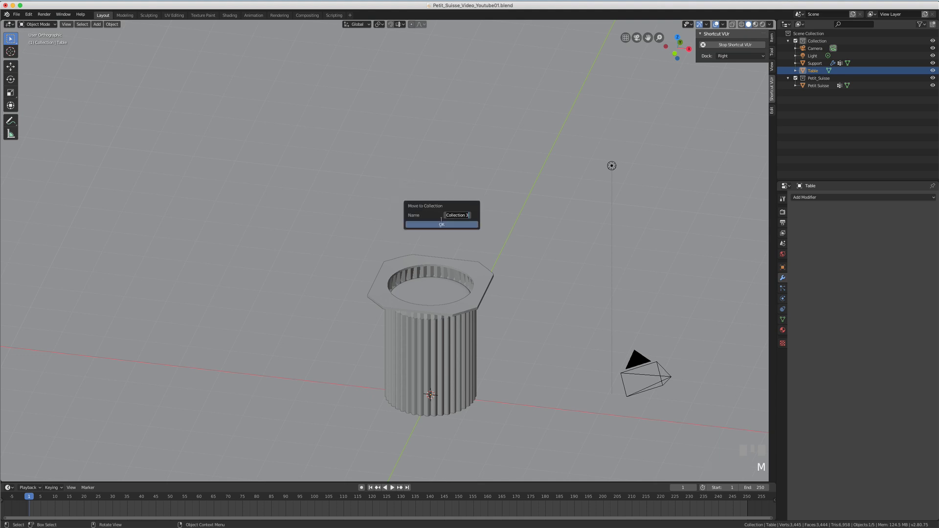
text(Table)
key(Return)
click(442, 223)
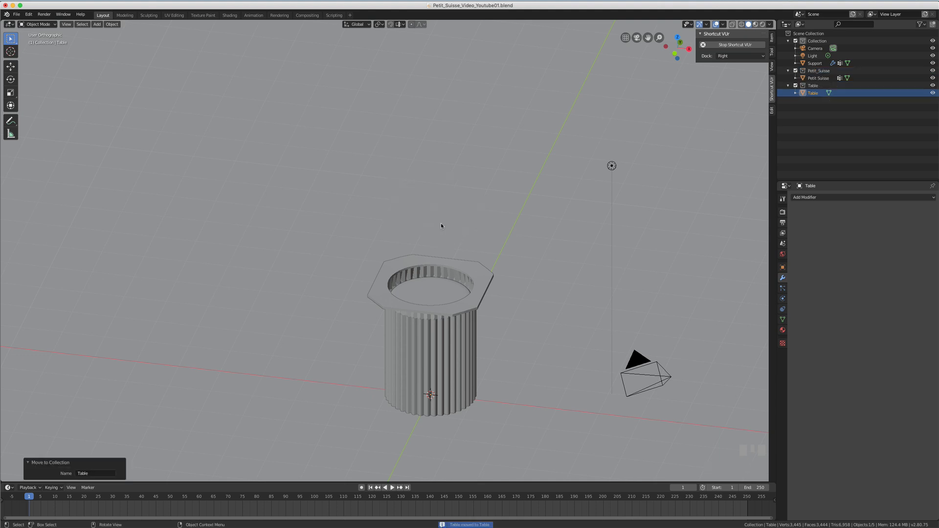
click(797, 87)
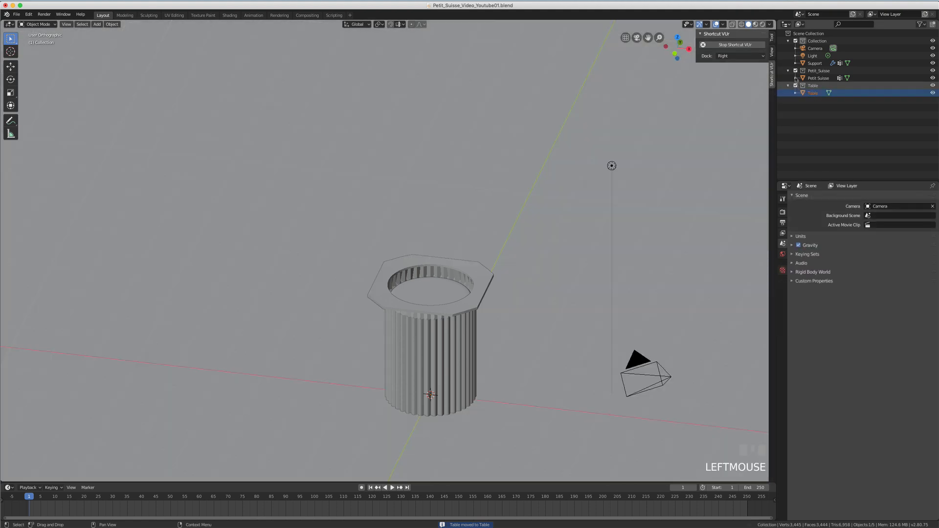
Try to rename the default Collection as Support.
double_click(815, 41)
text(Pet)
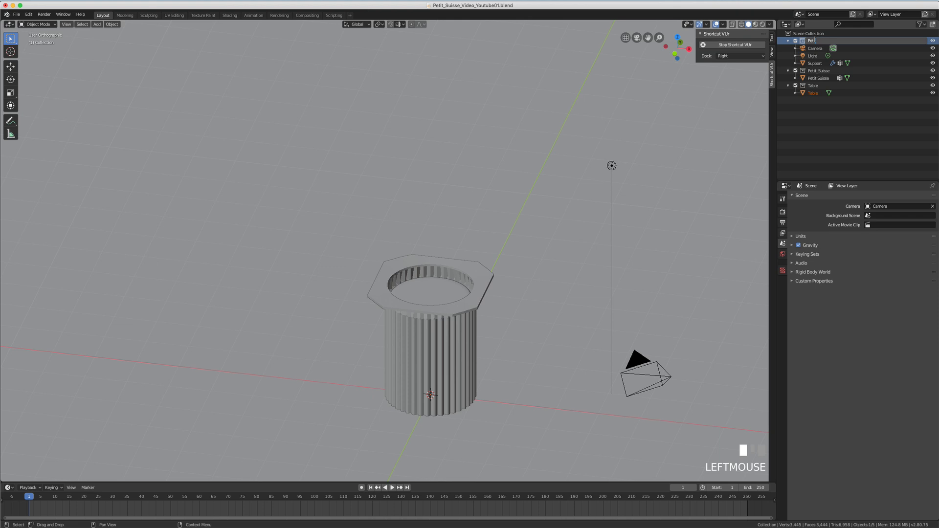
key(BackSpace)
text(Suppor)
right_click(815, 40)
key(t)
key(Return)
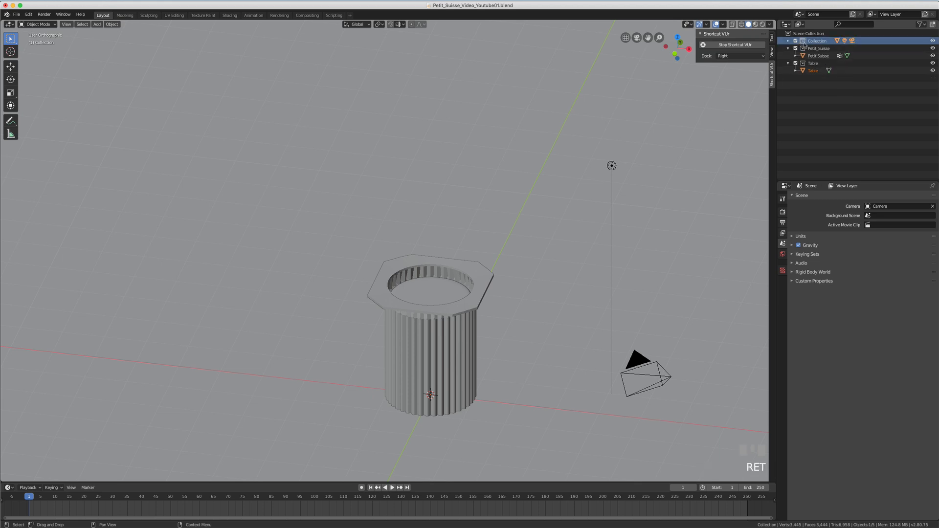
Switch the default Collection and Petit_Suisse off and back on to check which objects each one controls.
click(796, 41)
click(796, 49)
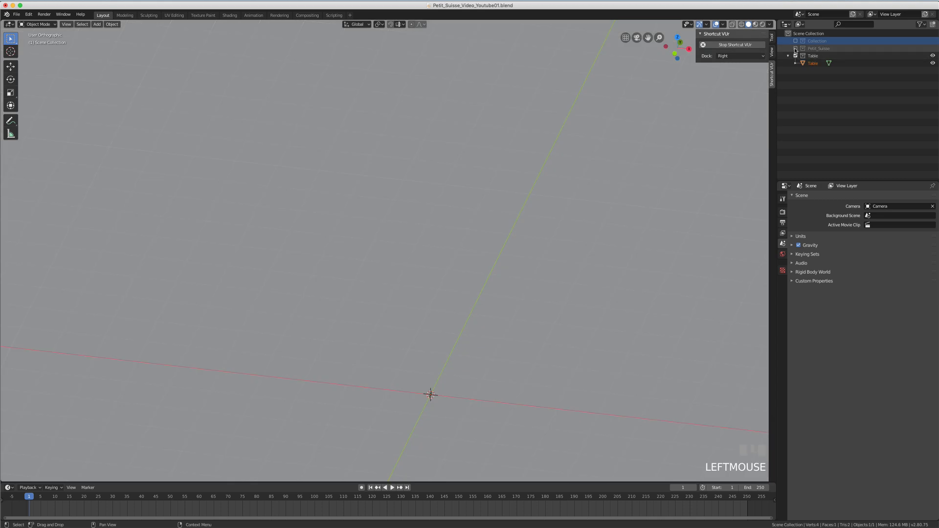
click(796, 49)
click(795, 41)
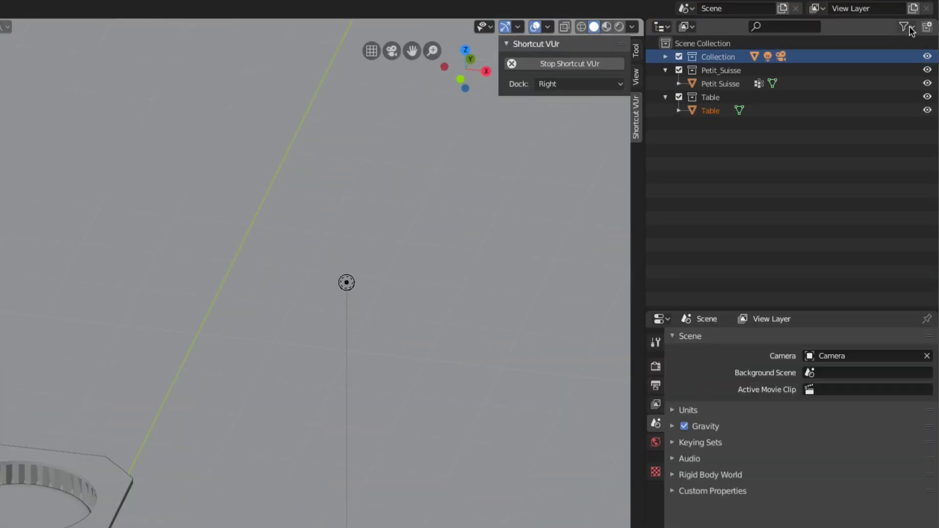
click(907, 26)
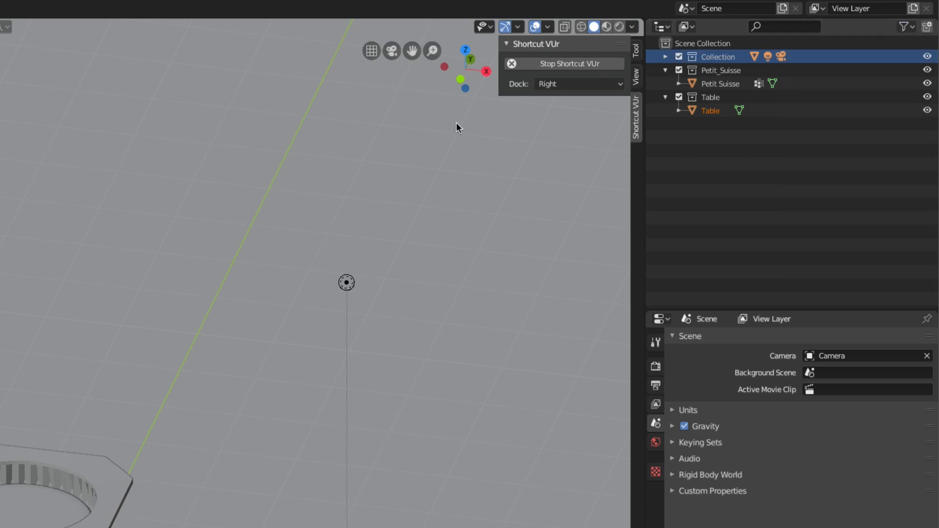
Examine the assembled pot on its ground plane from several angles and distances.
scroll(290, 197, down, 1)
scroll(208, 275, down, 3)
middle_drag(149, 347, 207, 363)
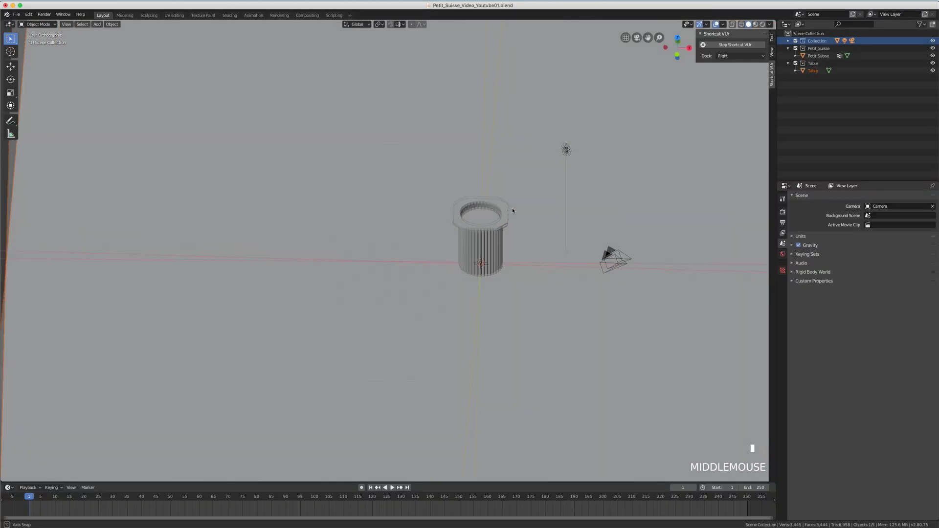
mouse_move(533, 210)
middle_down()
mouse_move(517, 218)
mouse_move(535, 178)
mouse_move(547, 182)
mouse_move(545, 220)
middle_up()
scroll(511, 210, up, 4)
scroll(530, 205, down, 2)
scroll(545, 222, up, 2)
scroll(548, 219, down, 2)
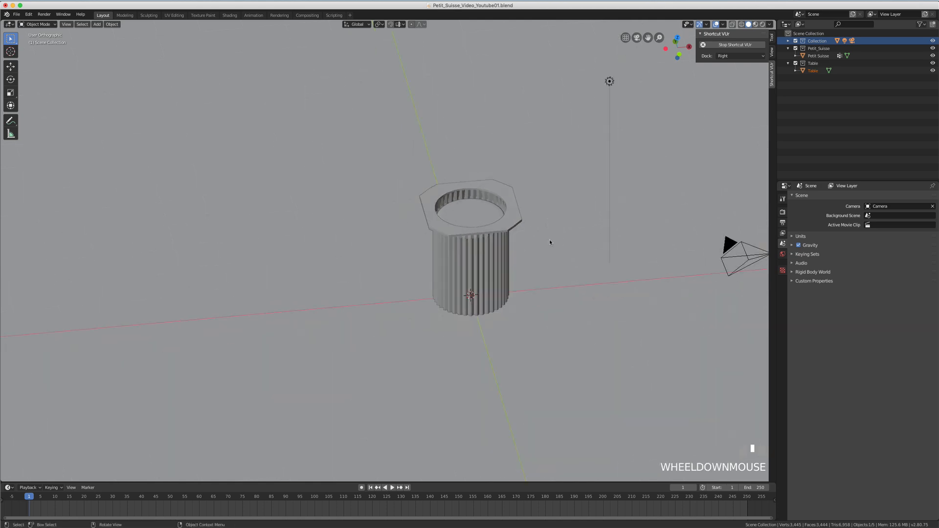
Give the Table plane a new material with a red base colour (hue about 0.991) and set the viewport shading to Rendered.
click(550, 239)
click(783, 330)
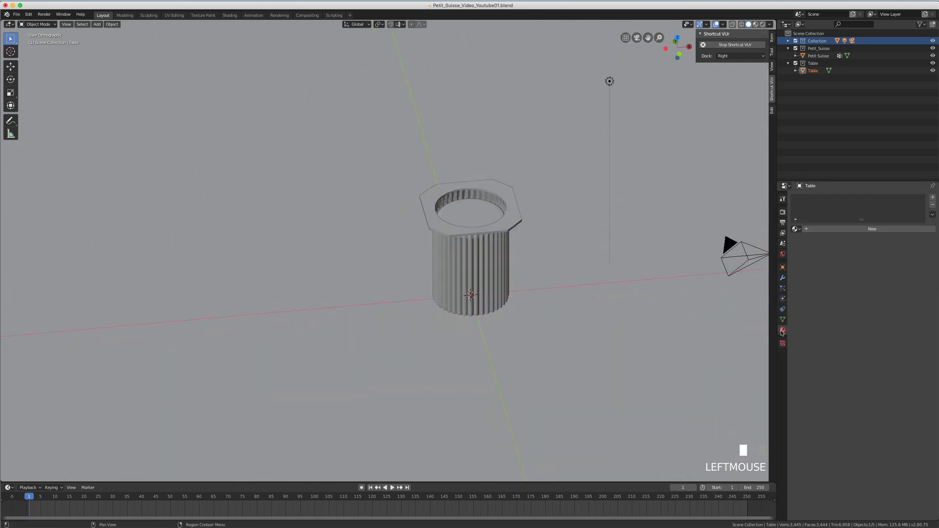
click(867, 231)
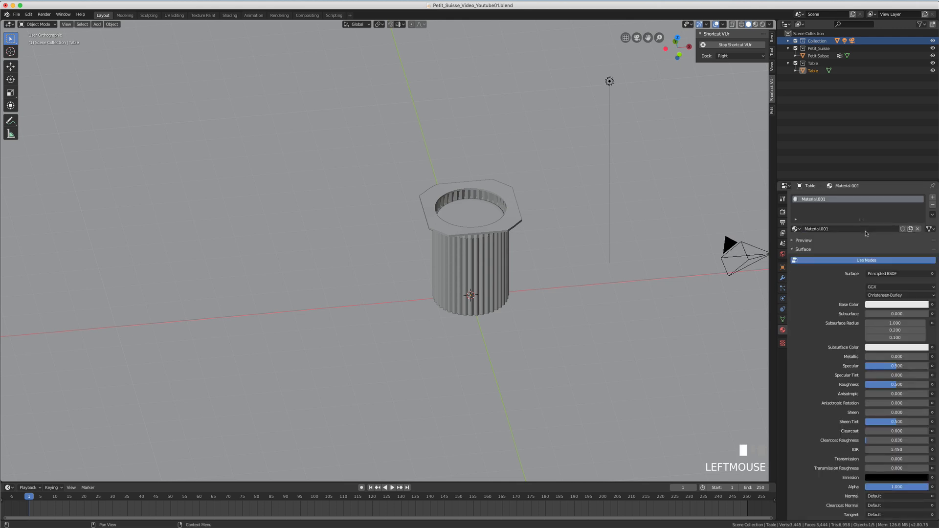
click(884, 305)
drag(890, 230, 892, 252)
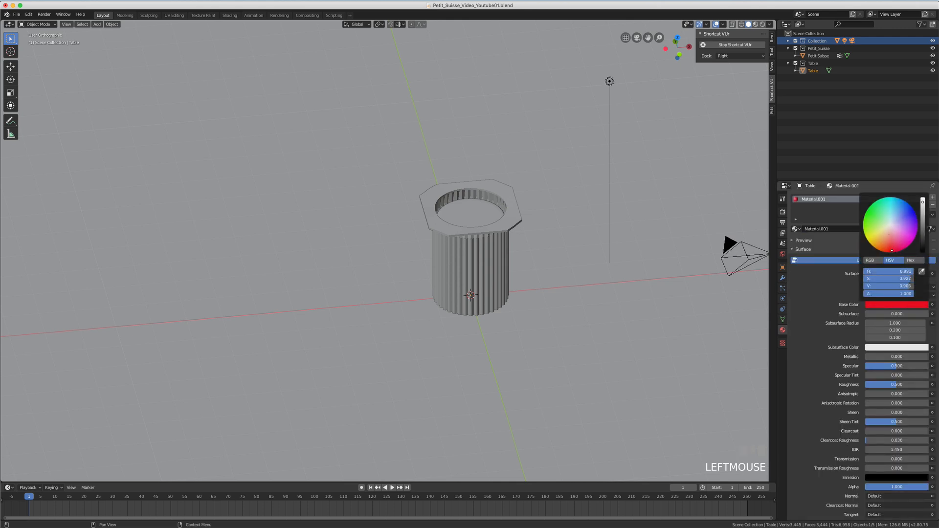
key(z)
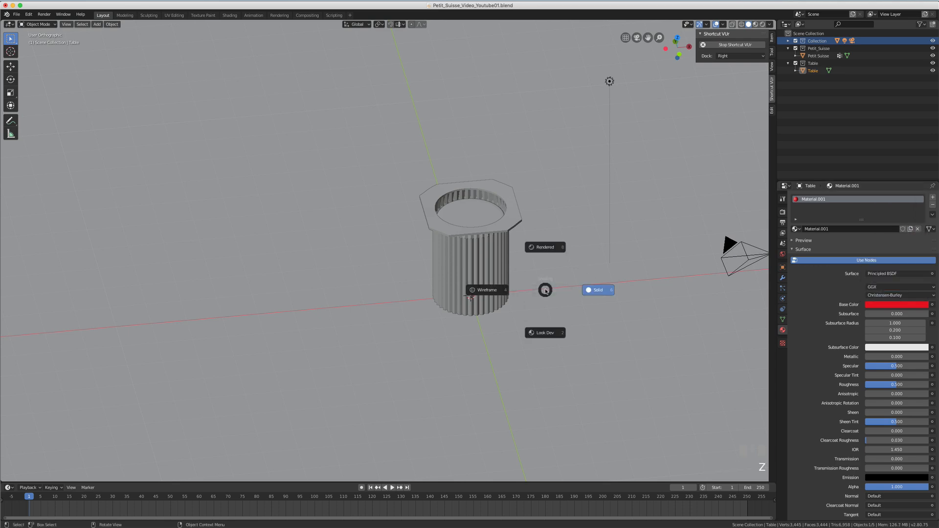
click(548, 248)
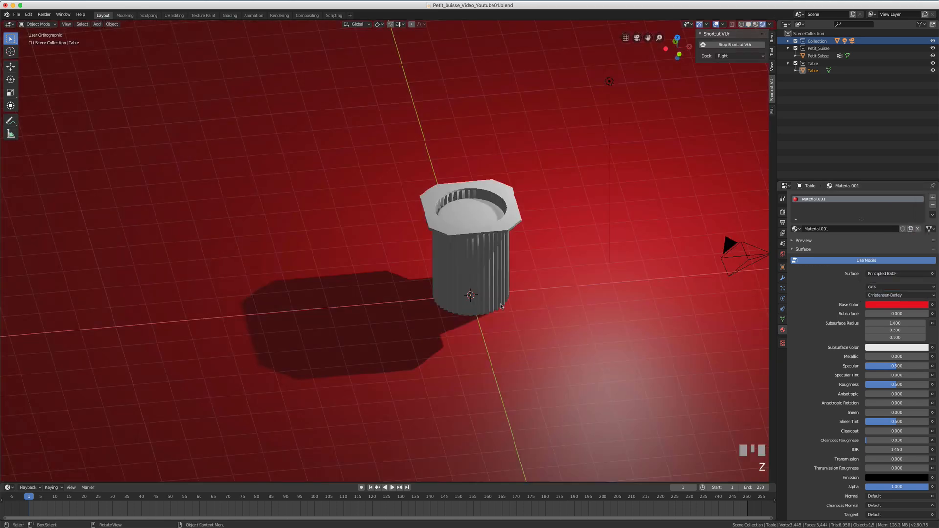
Give the Support pot a new material with a grey base colour of value about 0.736.
middle_drag(550, 249, 501, 301)
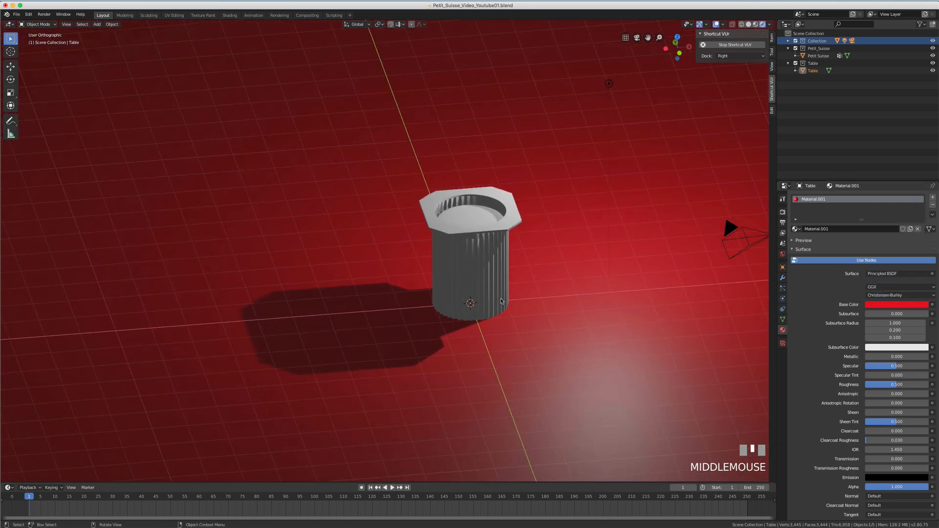
scroll(460, 299, down, 5)
scroll(459, 299, up, 4)
click(462, 285)
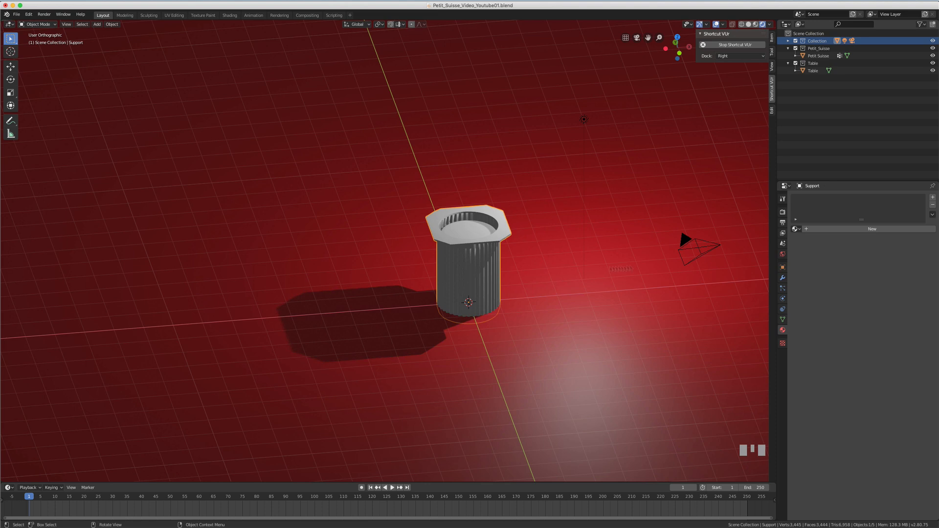
click(857, 230)
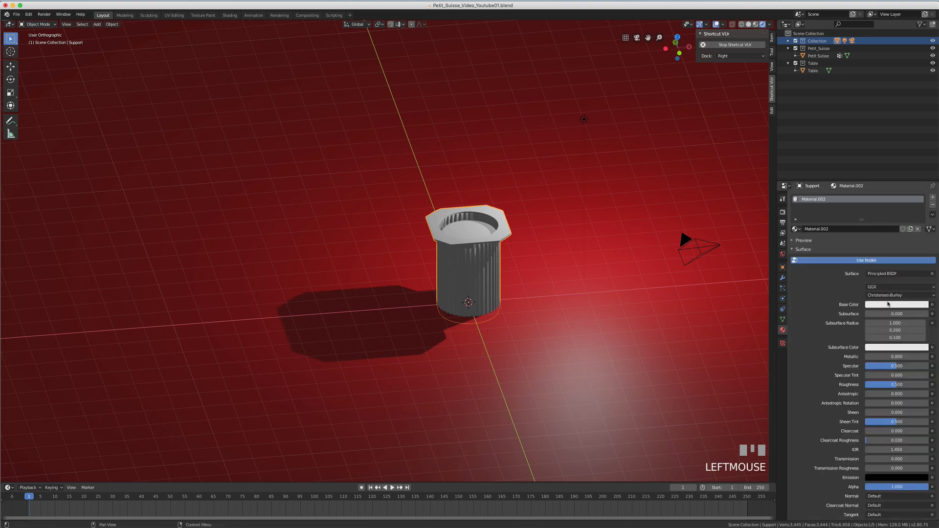
click(890, 306)
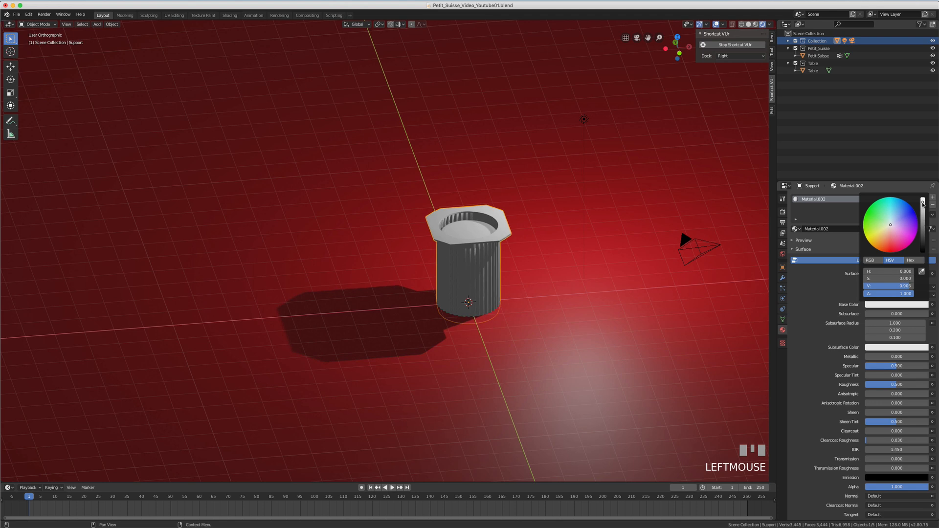
drag(924, 205, 924, 216)
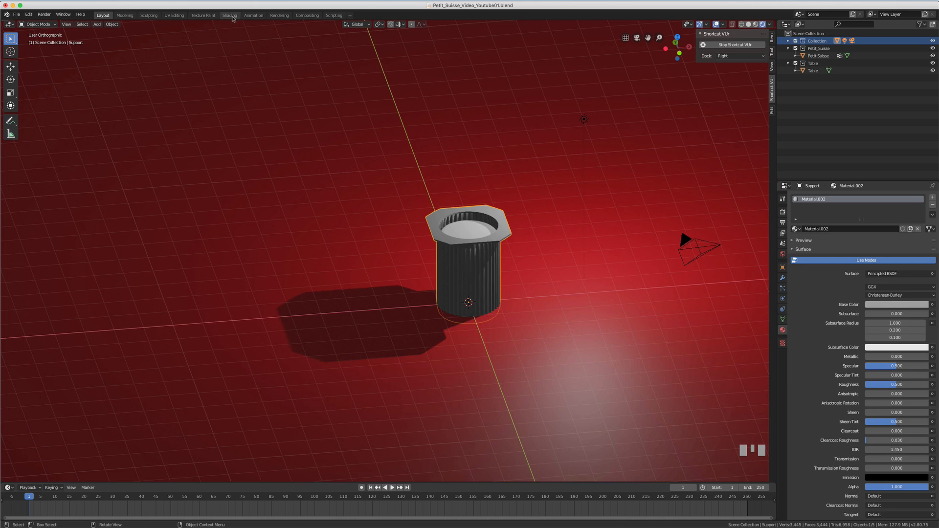
Switch to the Shading workspace and move the Principled BSDF node farther from the Material Output node.
click(230, 15)
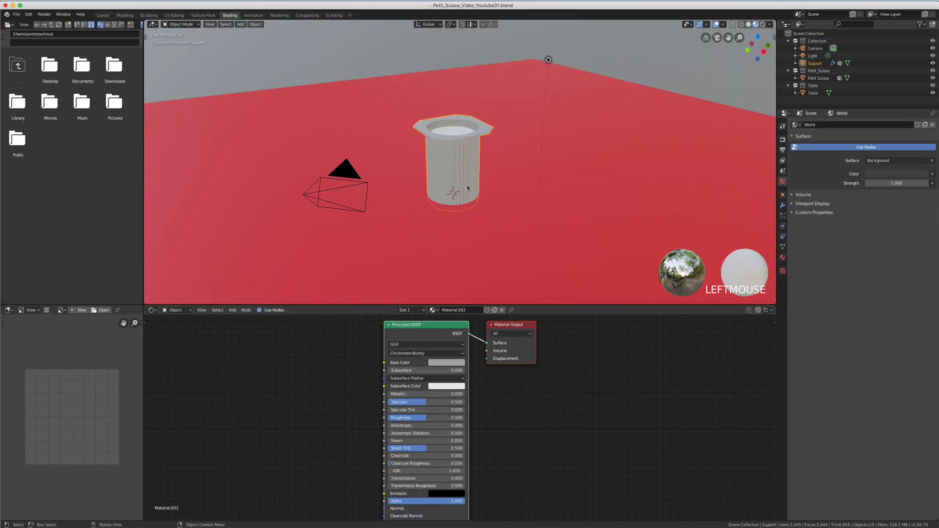
key(z)
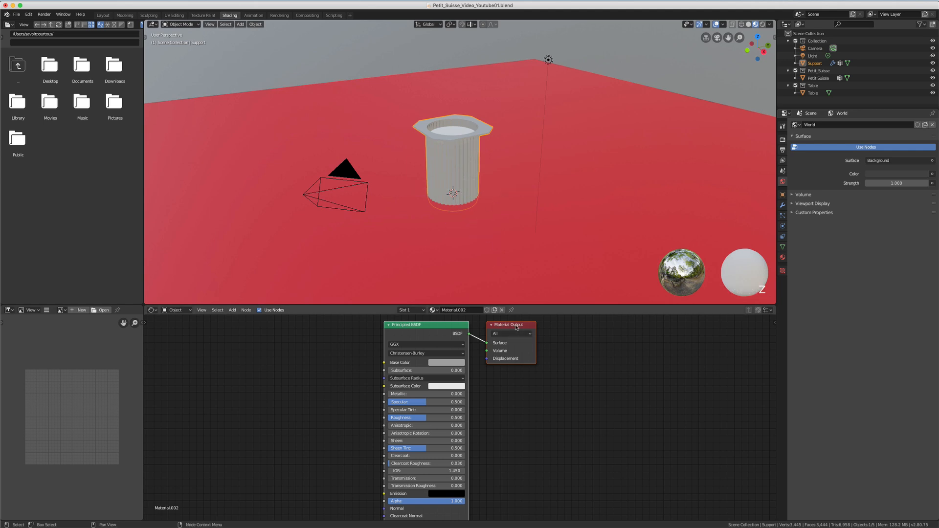
middle_drag(517, 327, 575, 333)
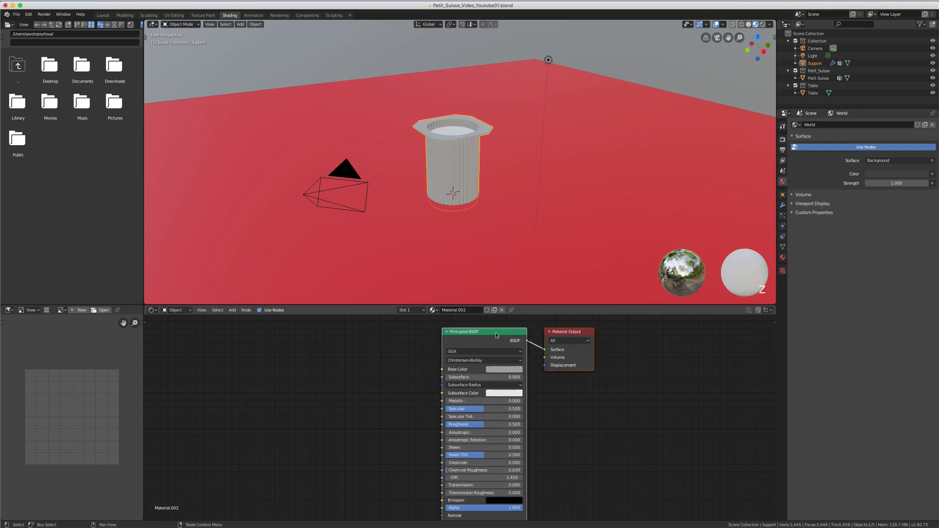
middle_drag(506, 335, 483, 336)
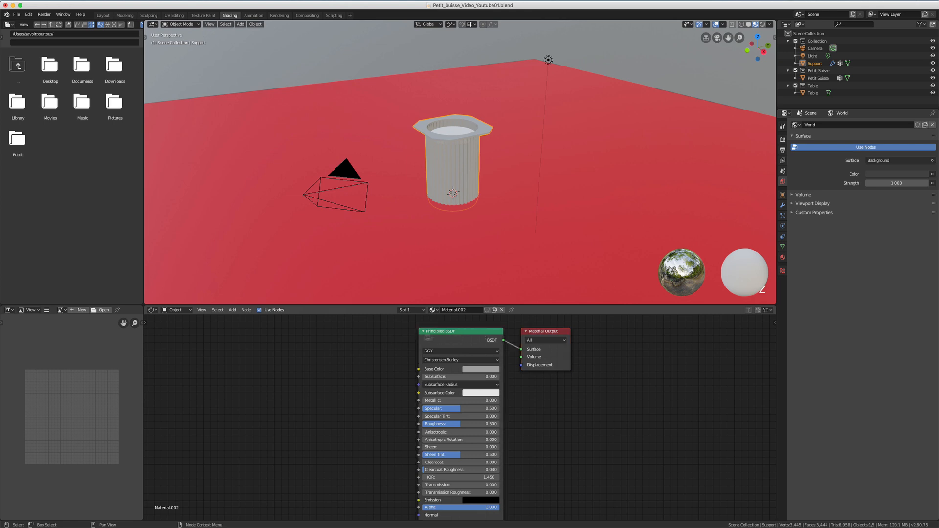
drag(450, 331, 403, 326)
Lighten the pot material's base colour slightly and set both Transmission and Transmission Roughness to 1.000.
click(439, 360)
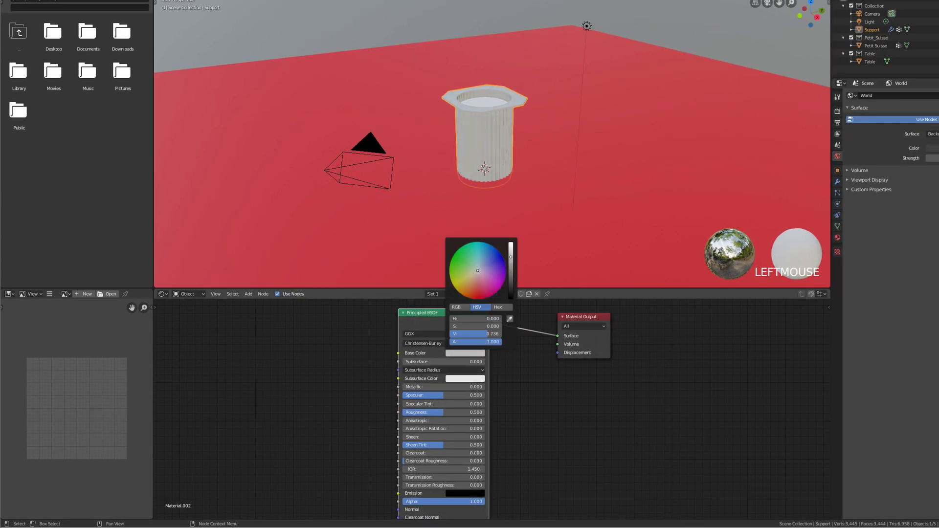
drag(511, 257, 510, 253)
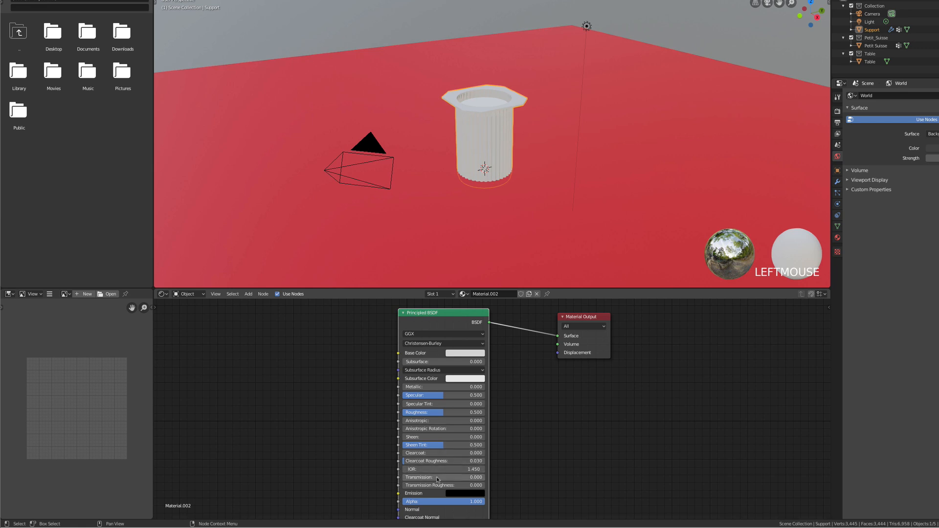
drag(430, 480, 513, 480)
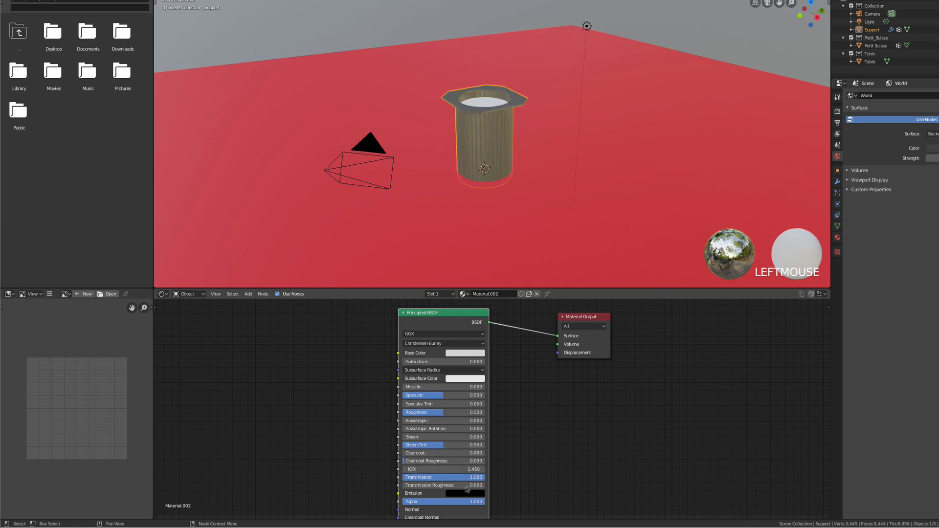
drag(411, 485, 489, 486)
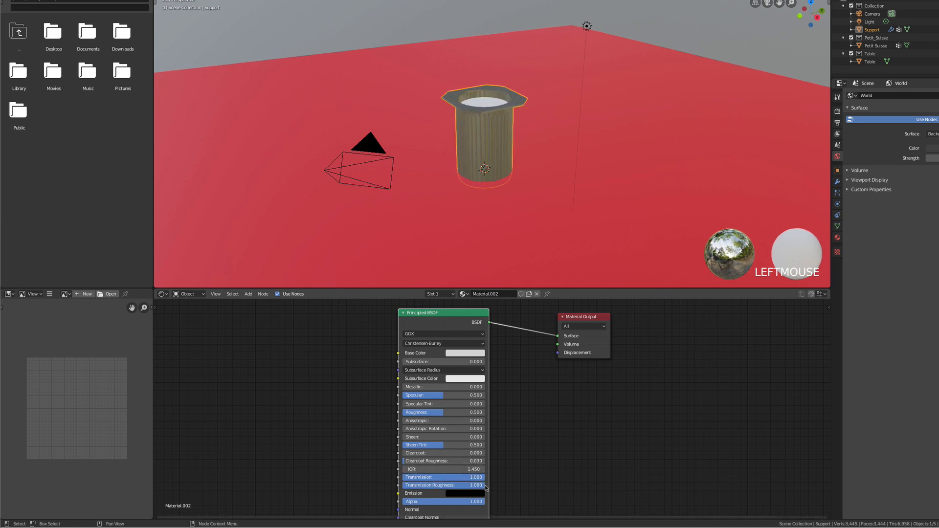
middle_drag(472, 186, 490, 117)
scroll(490, 117, up, 4)
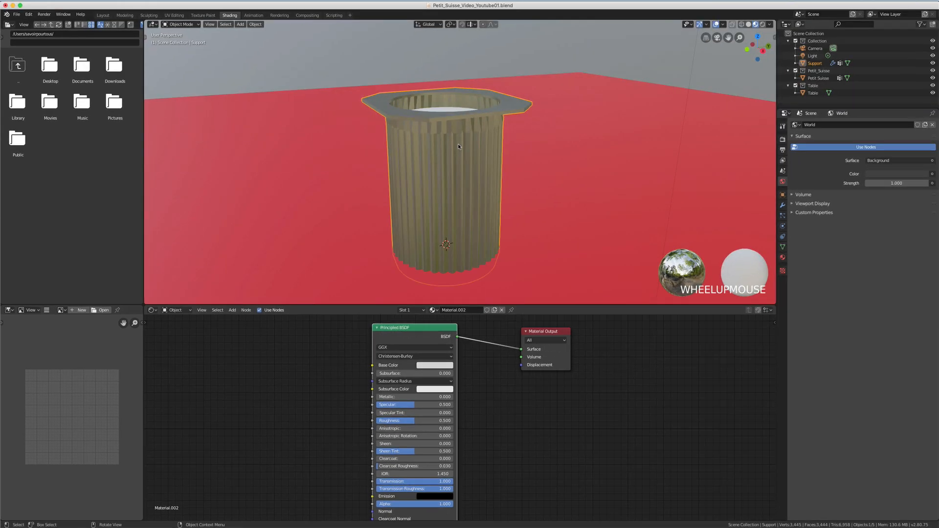
scroll(458, 145, down, 5)
middle_drag(458, 145, 451, 147)
scroll(451, 148, up, 2)
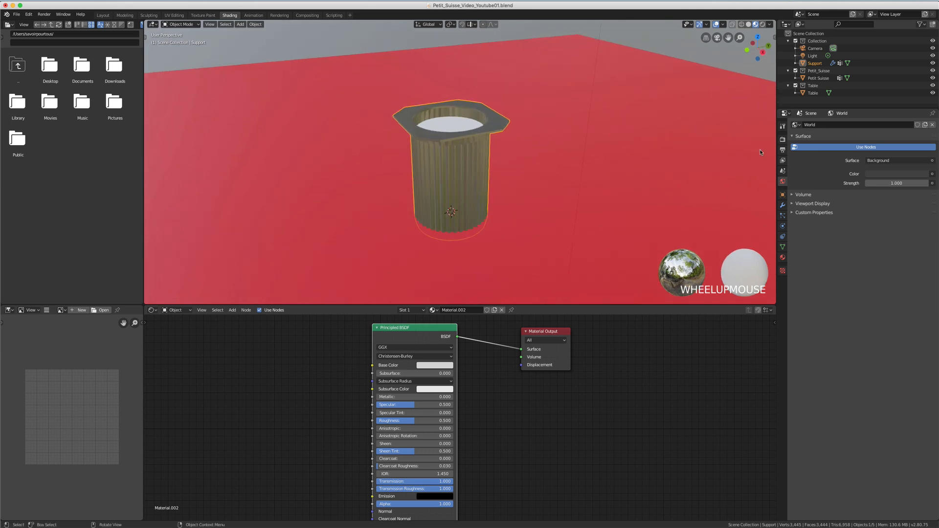
Enable Screen Space Reflections with Refraction in the Eevee render settings.
click(783, 139)
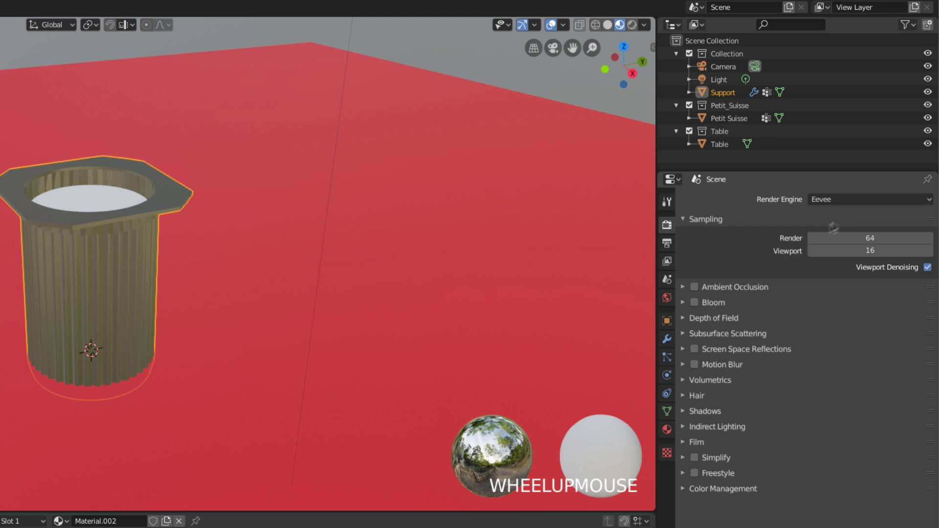
click(695, 350)
click(684, 349)
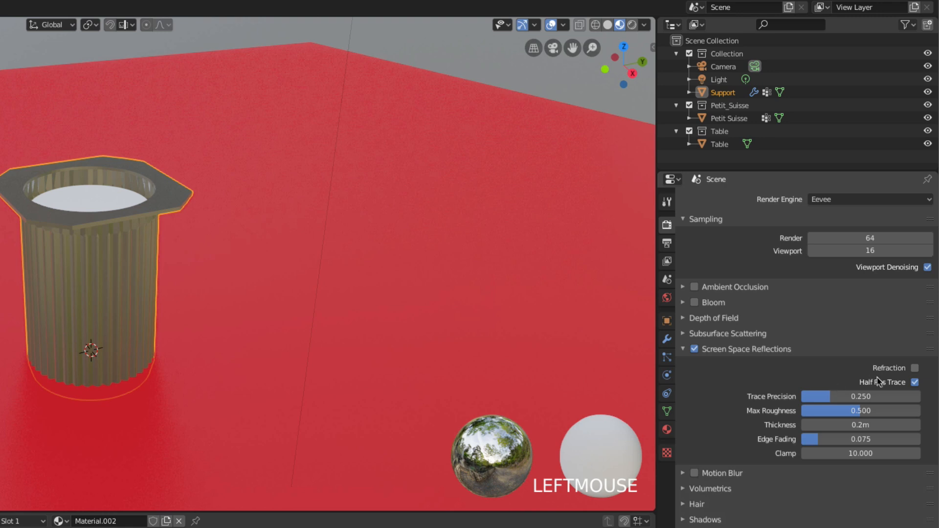
click(916, 369)
mouse_move(215, 353)
middle_down()
mouse_move(182, 328)
mouse_move(204, 346)
middle_up()
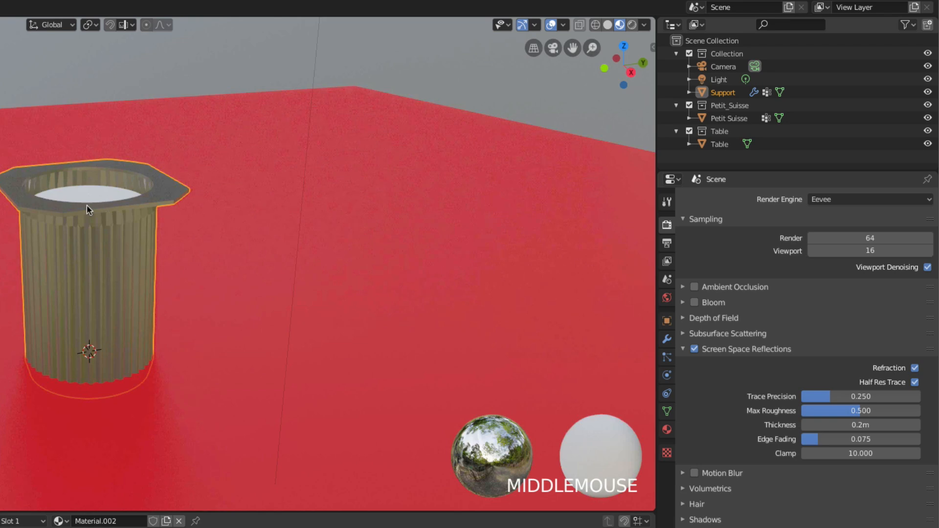
Enable Screen Space Refraction in the settings of the Support pot's material.
click(667, 430)
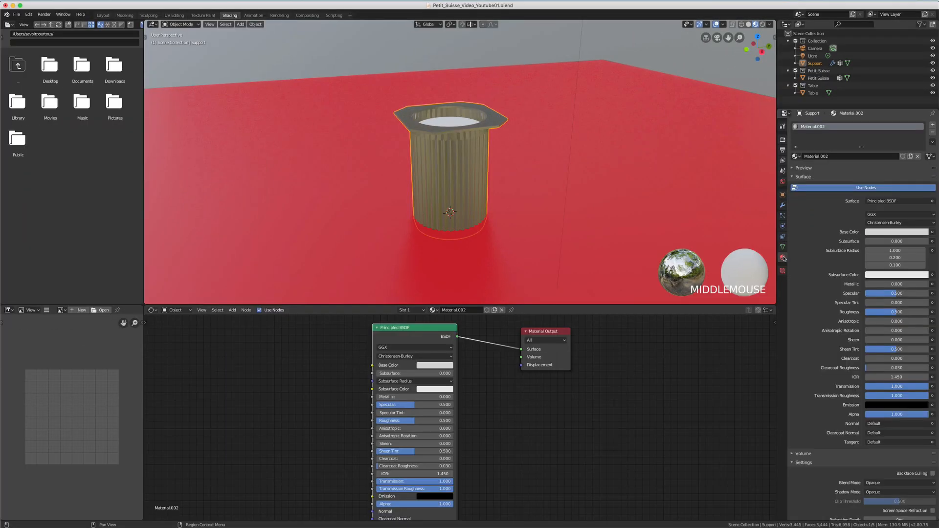
scroll(898, 340, down, 2)
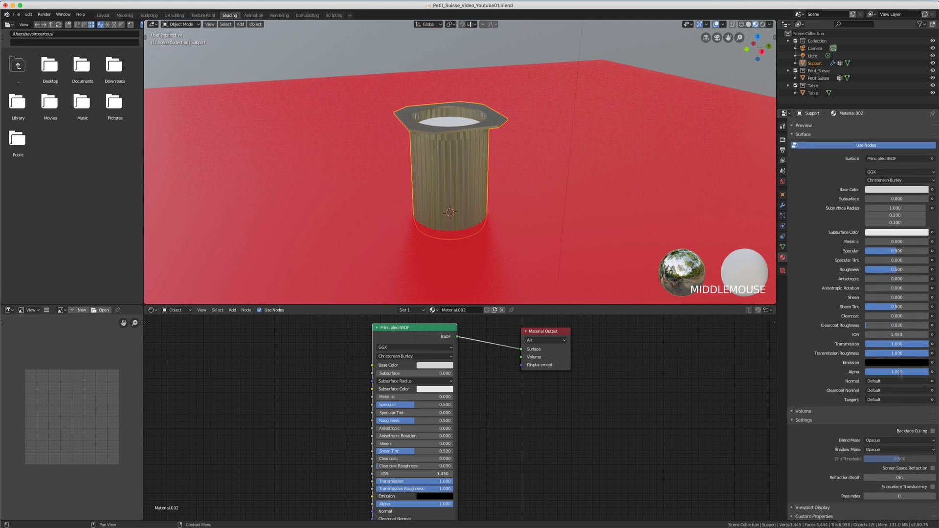
click(933, 468)
middle_drag(452, 238, 465, 168)
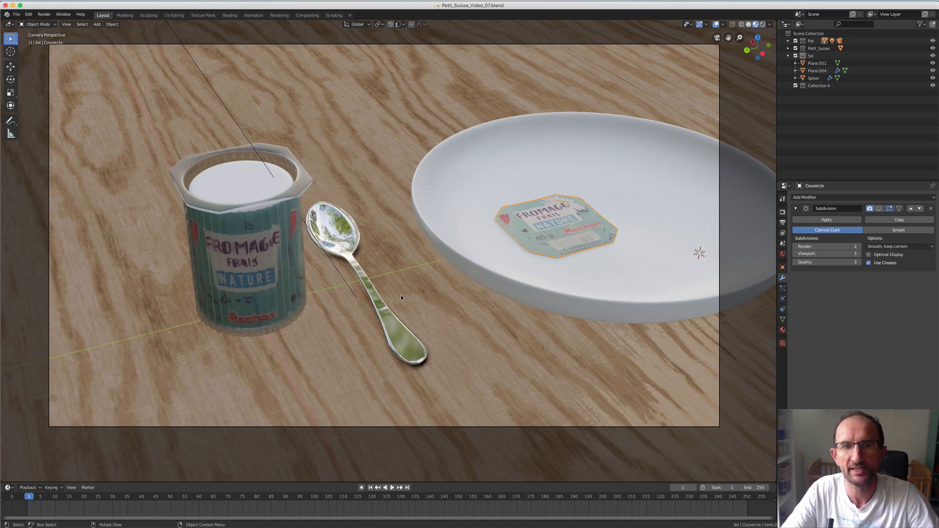
Exclude the Pot collection in Petit_Suisse_Video_07.blend and open the label-wrapped petit-suisse mesh in Edit Mode.
middle_drag(416, 298, 418, 296)
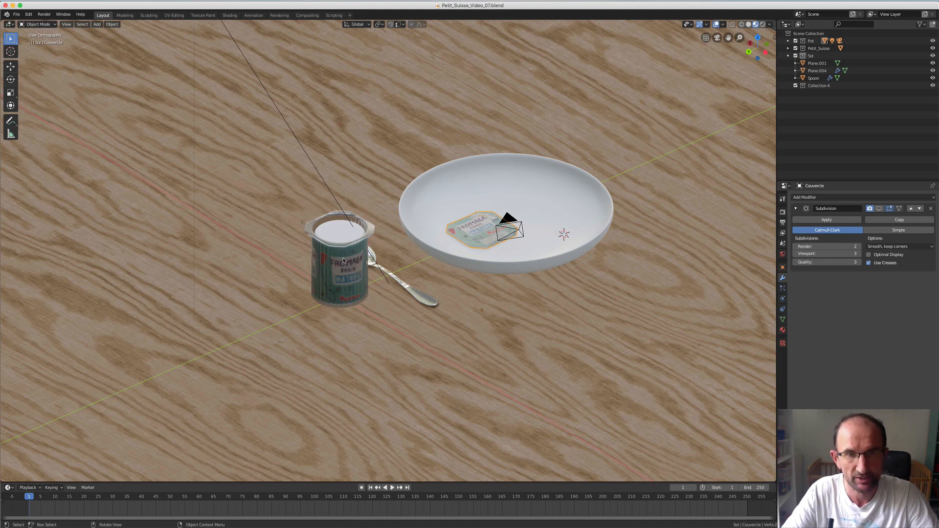
scroll(344, 261, up, 3)
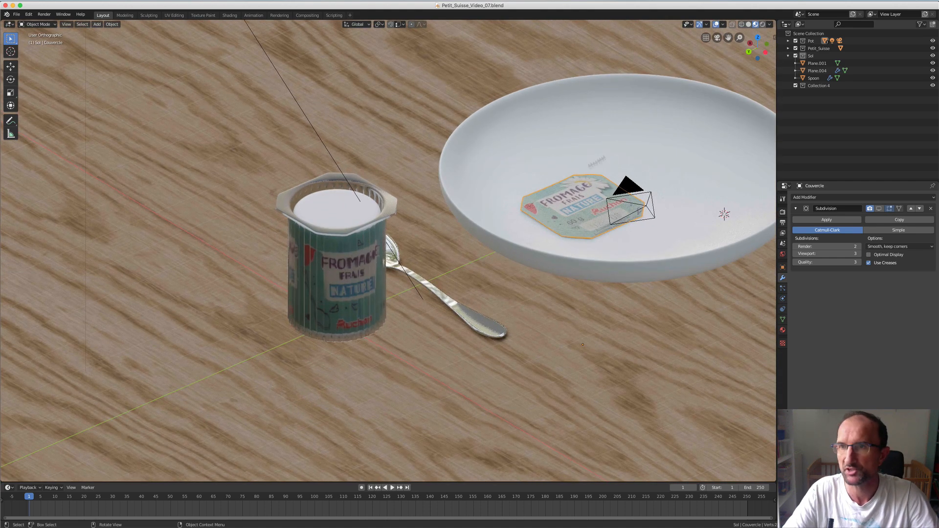
click(789, 56)
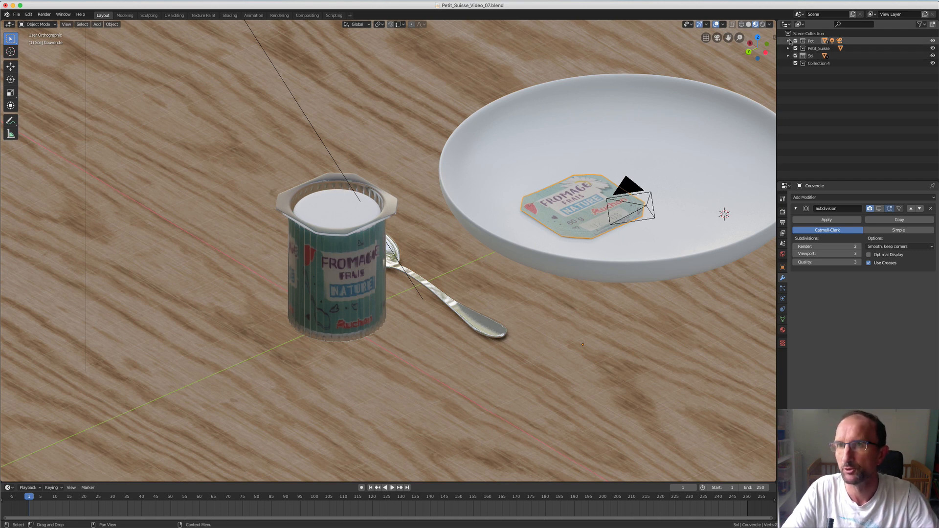
click(796, 41)
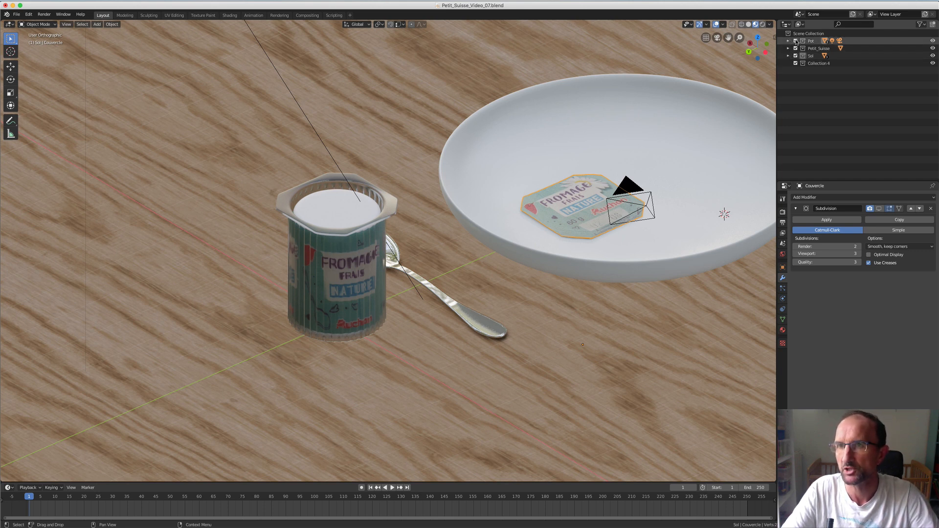
click(348, 264)
key(Tab)
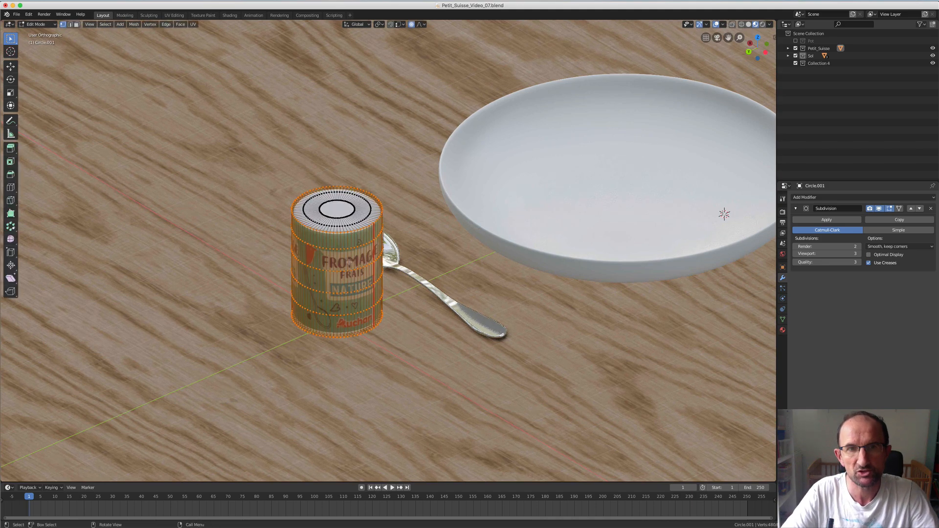
middle_drag(348, 264, 344, 286)
mouse_move(731, 249)
middle_down()
mouse_move(706, 310)
mouse_move(730, 254)
middle_up()
scroll(327, 242, up, 5)
scroll(327, 241, up, 2)
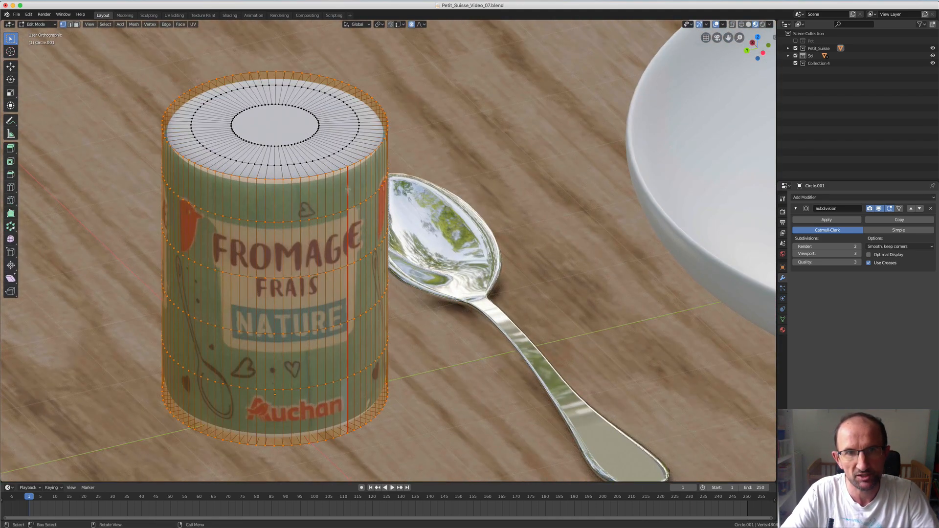
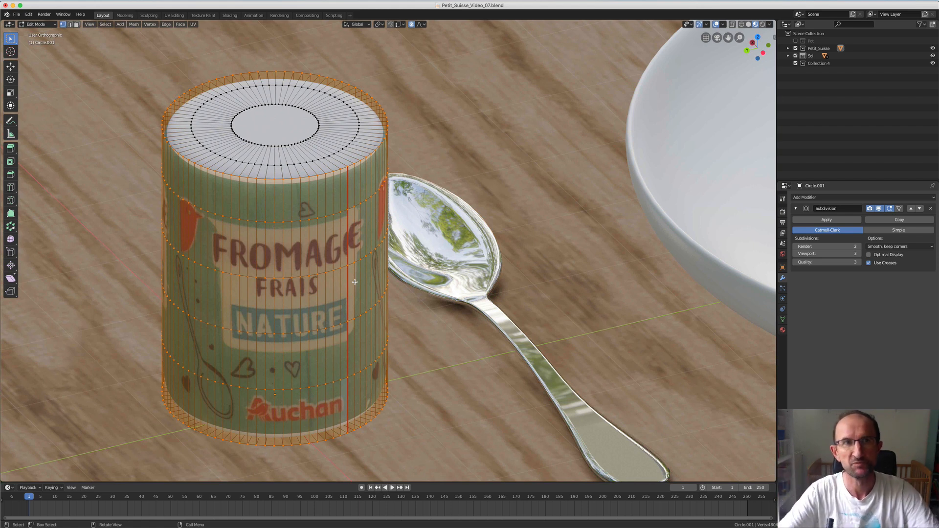
Switch to the UV Editing workspace and open the label image rouleau_Petit_Suisse.png, browsing the files as thumbnails.
click(175, 15)
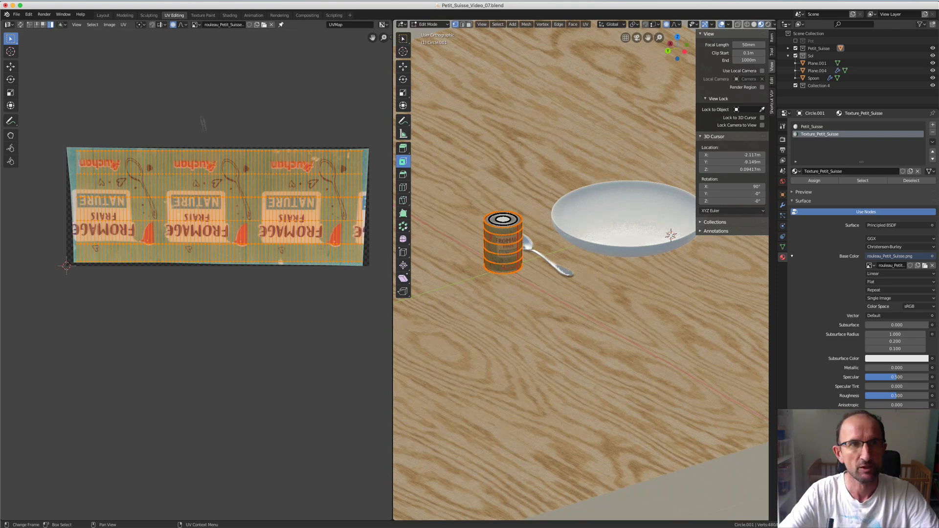
click(109, 24)
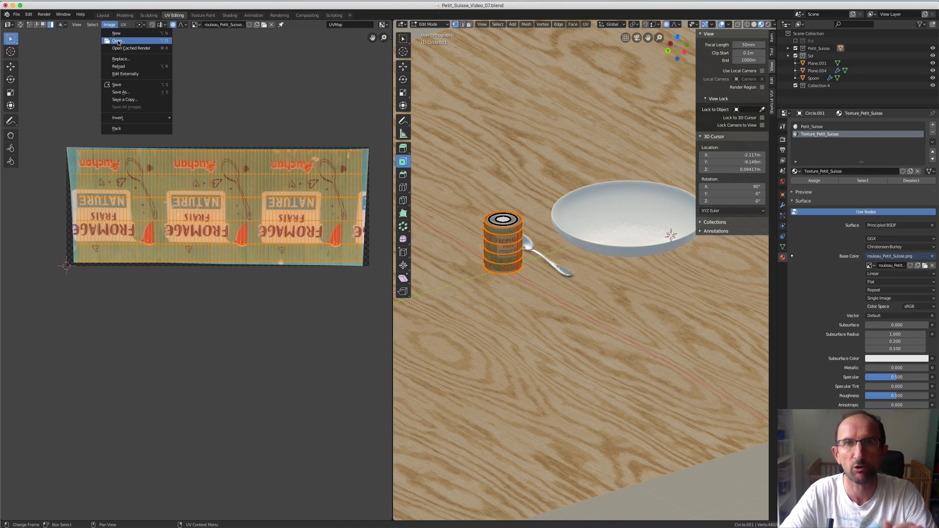
click(118, 42)
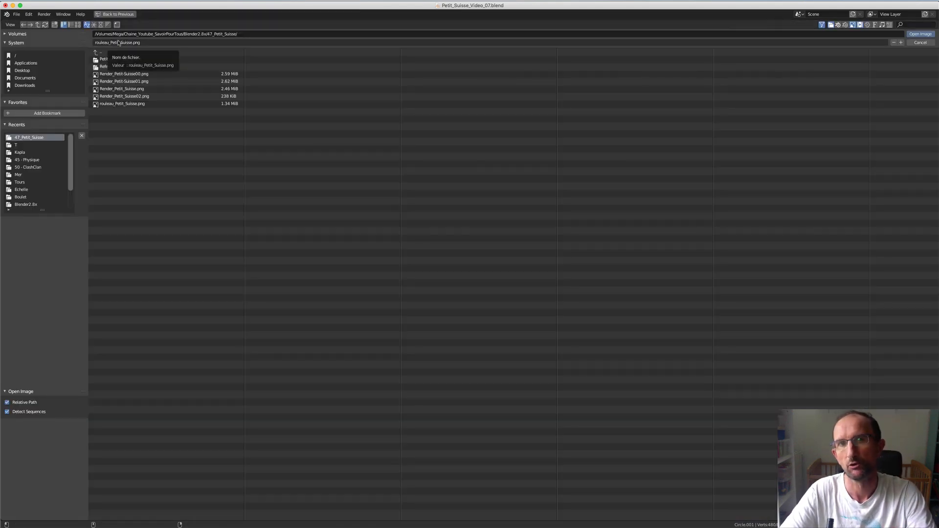
click(78, 25)
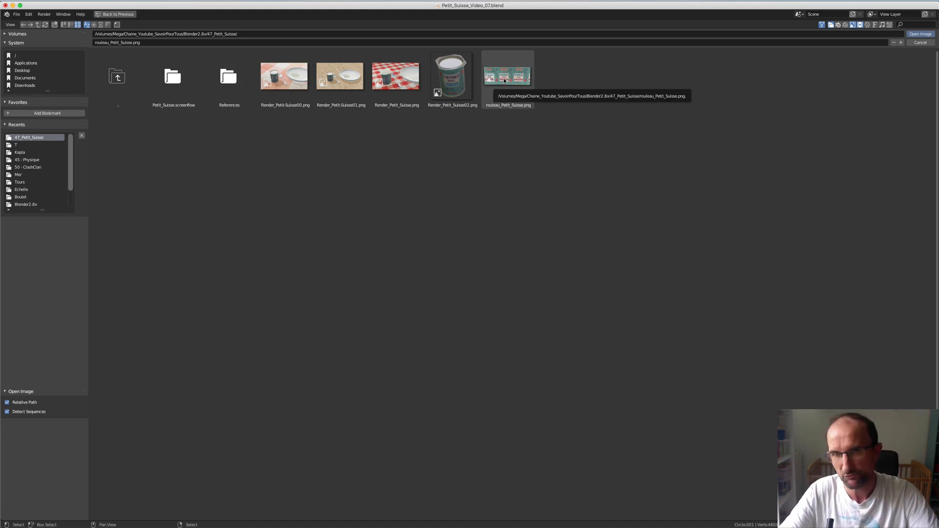
click(916, 34)
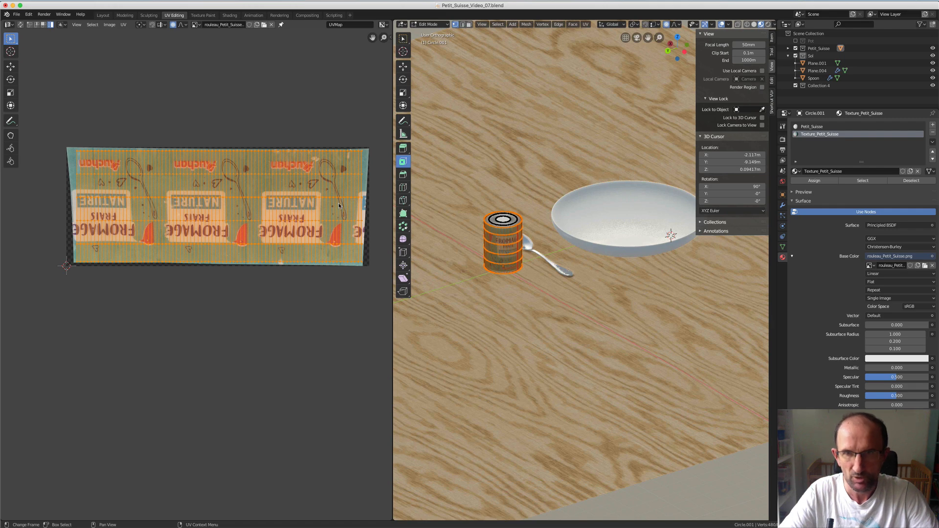
Leave Edit Mode and show the nodes of the Texture_Petit_Suisse material in the Shading workspace.
key(Tab)
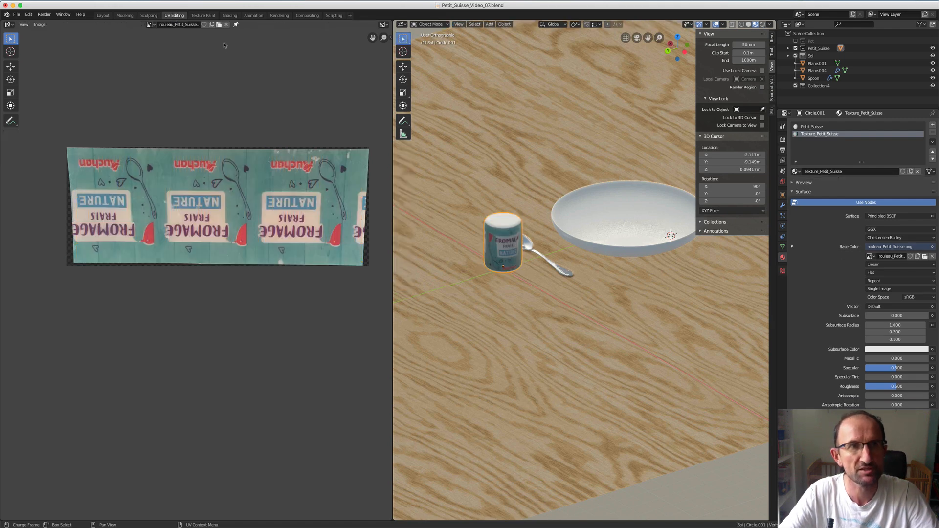
click(228, 15)
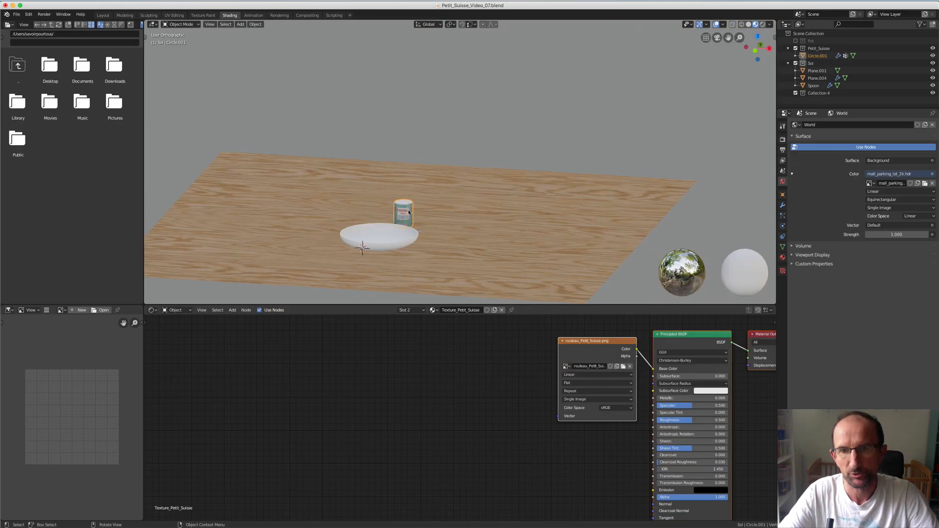
Look up the Image Texture node among the nodes that can be added to the Texture_Petit_Suisse material.
drag(585, 341, 445, 338)
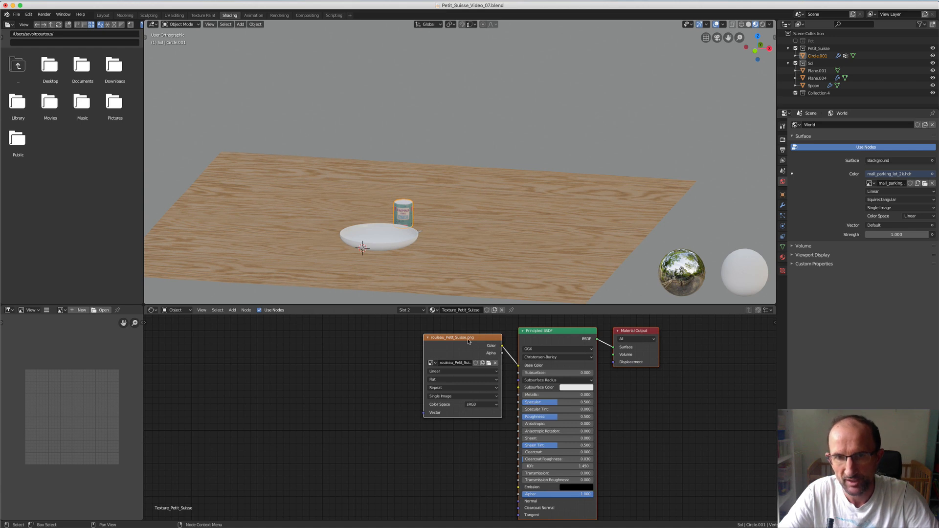
key(shift+a)
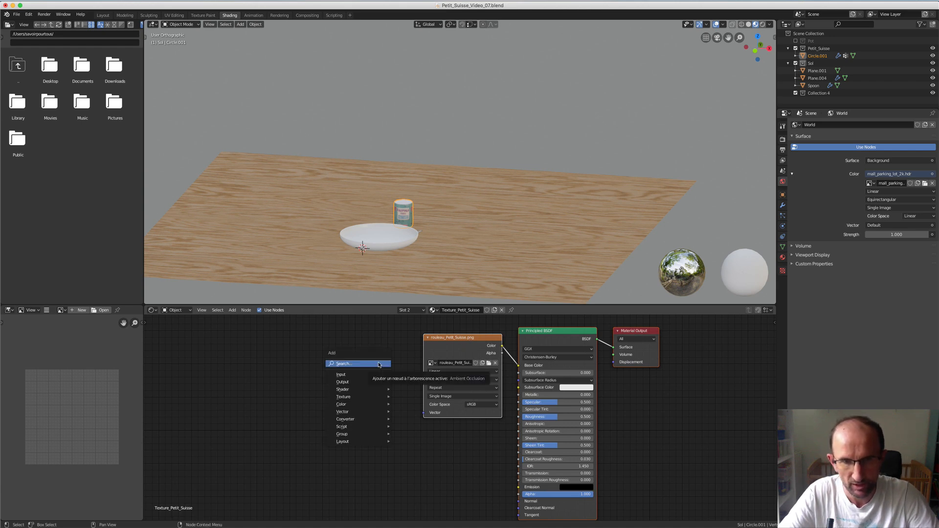
mouse_move(377, 397)
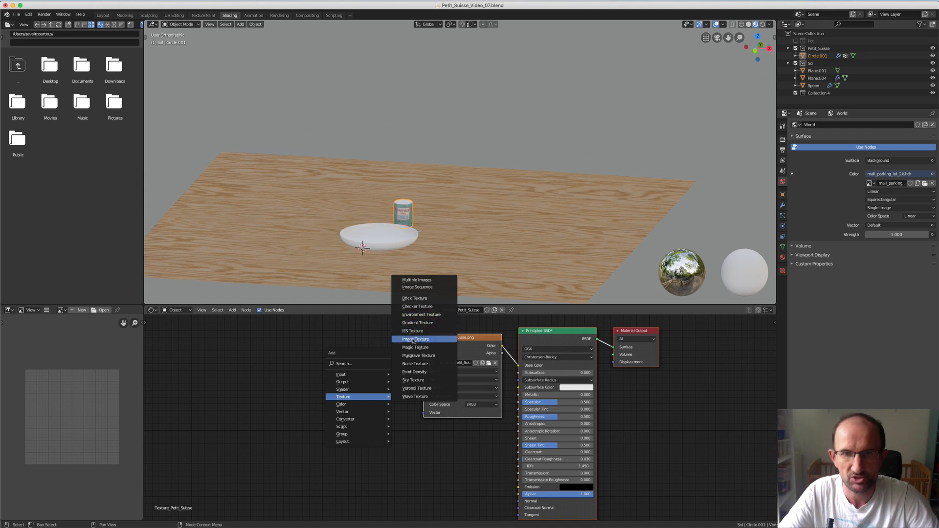
key(Escape)
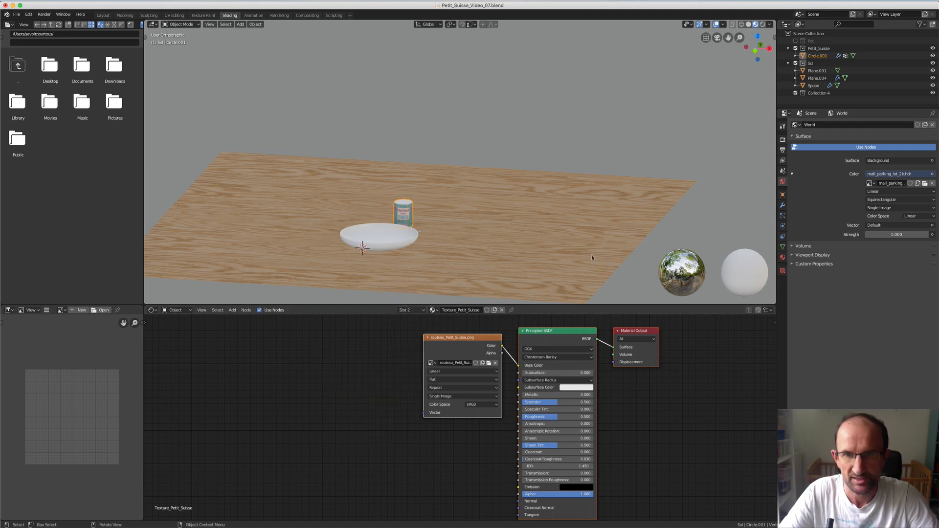
Select the wooden table plane to show its material nodes and return to the Layout workspace.
click(557, 264)
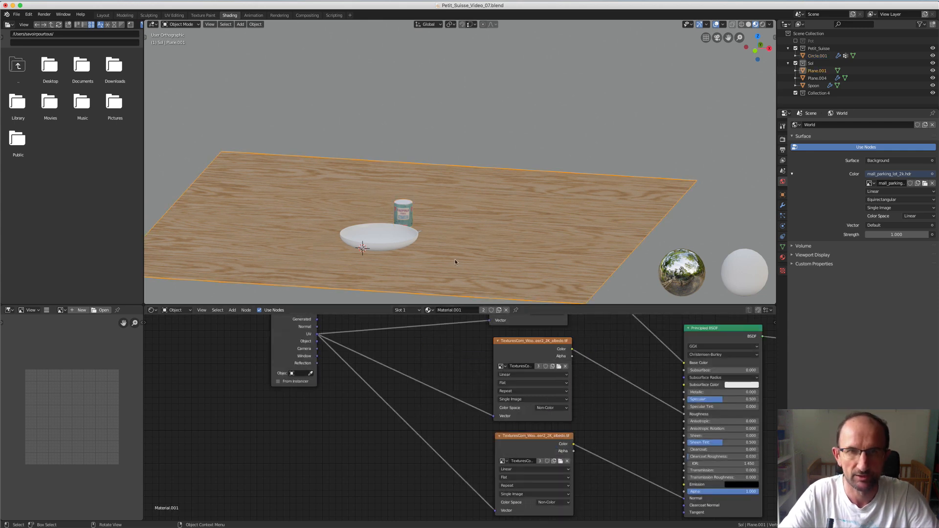
middle_drag(511, 235, 329, 244)
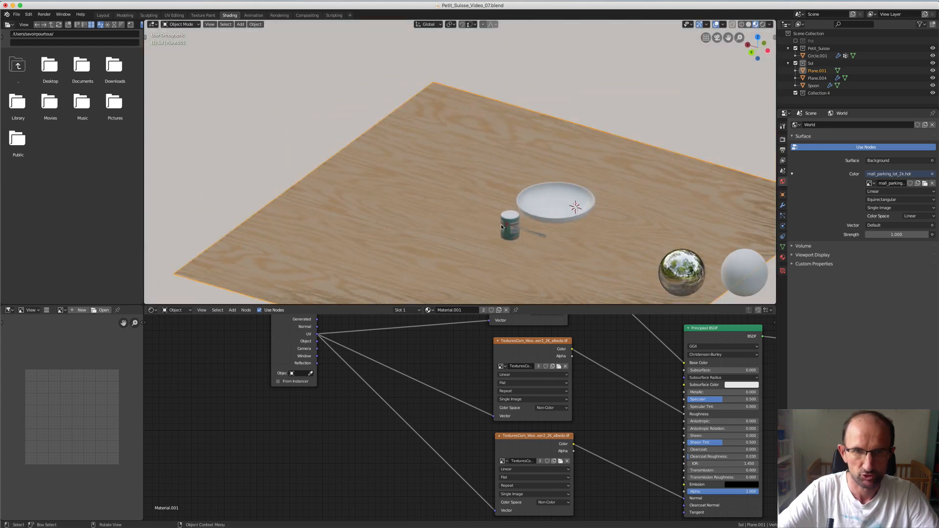
click(102, 15)
scroll(466, 230, down, 5)
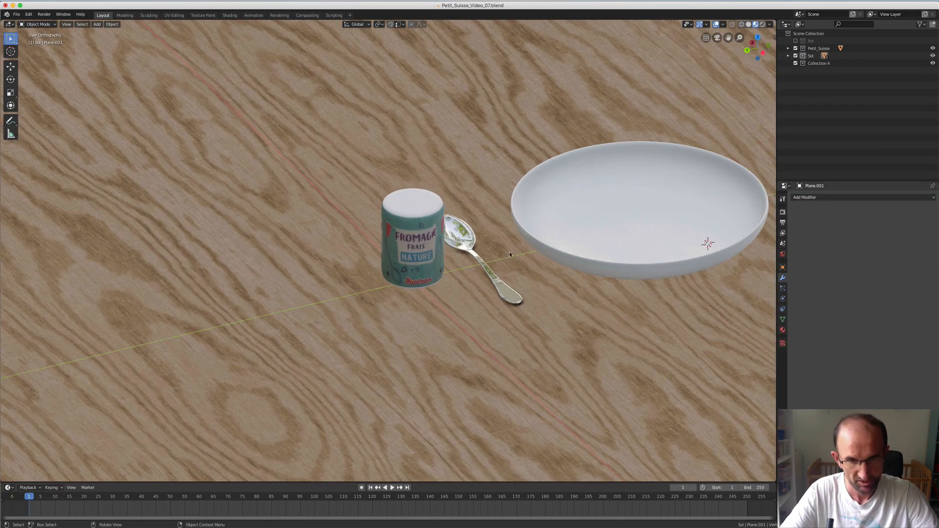
Include the Pot collection again and examine the pot, its contents and the lid on the plate.
shift+middle_drag(510, 252, 469, 232)
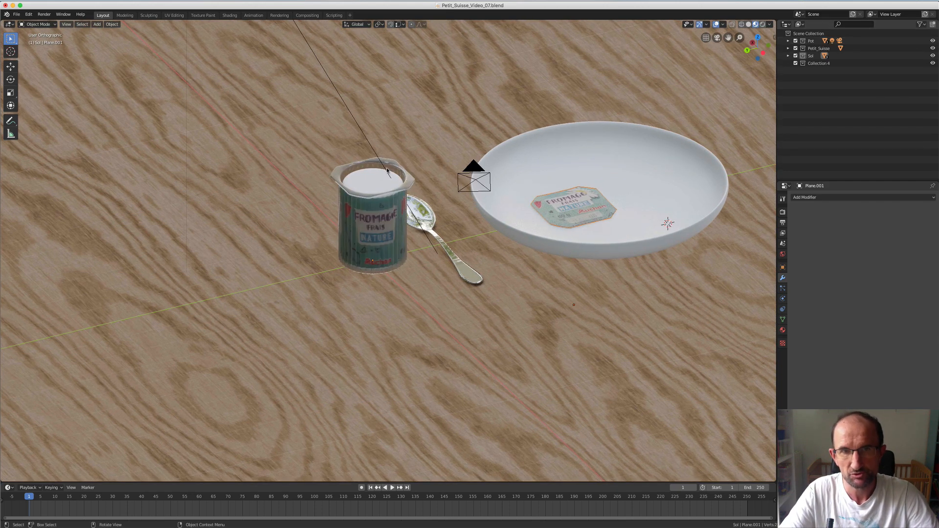
middle_drag(375, 182, 378, 193)
scroll(379, 195, up, 5)
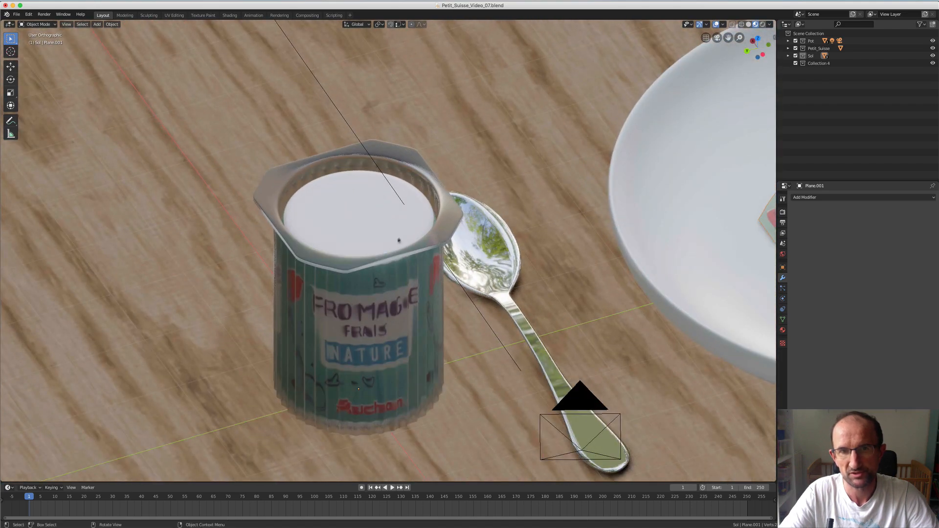
middle_drag(414, 251, 441, 254)
scroll(441, 254, down, 3)
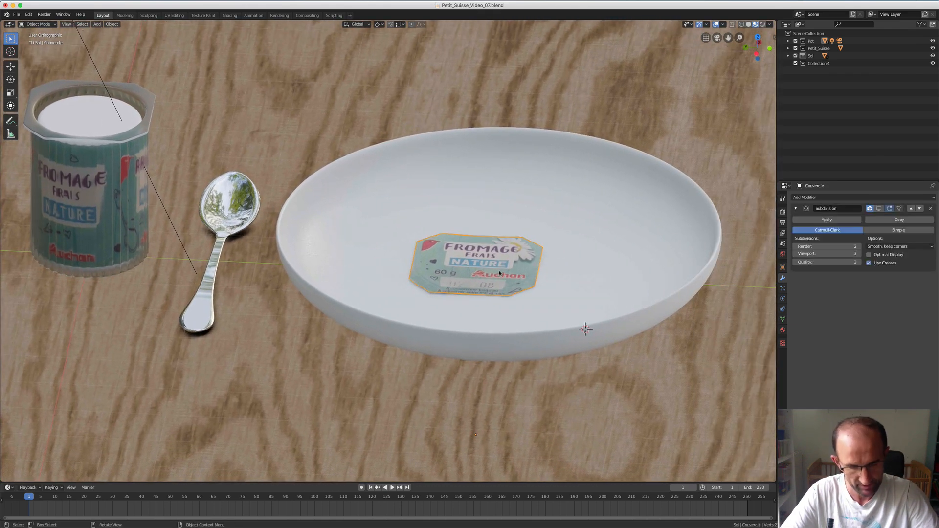
Open the Couvercle lid mesh lying on the plate in Edit Mode and select all its geometry.
key(Tab)
scroll(467, 288, up, 5)
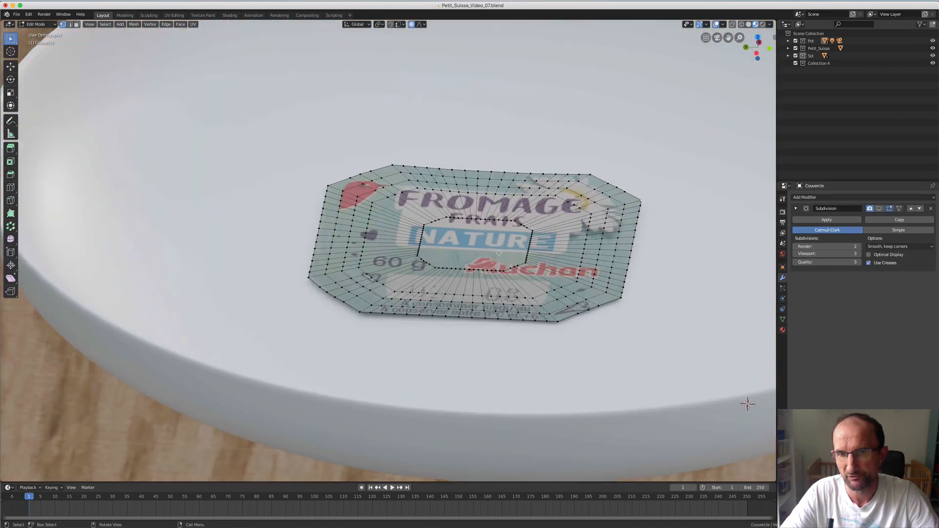
scroll(499, 253, down, 3)
scroll(153, 179, down, 3)
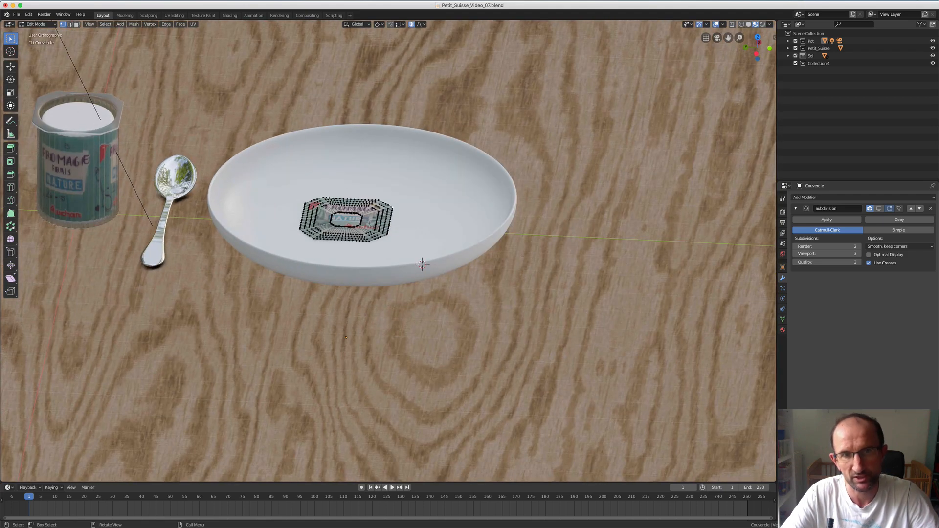
scroll(356, 229, up, 3)
scroll(356, 229, up, 3)
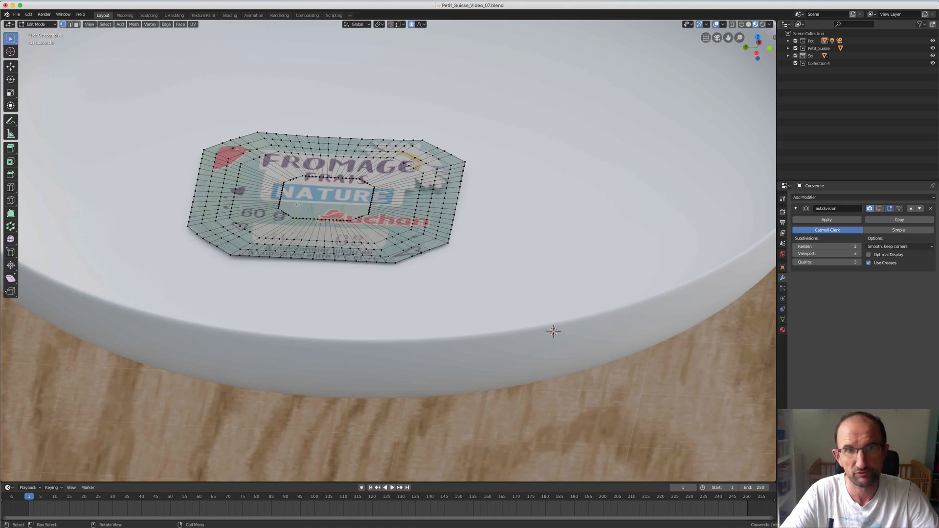
key(a)
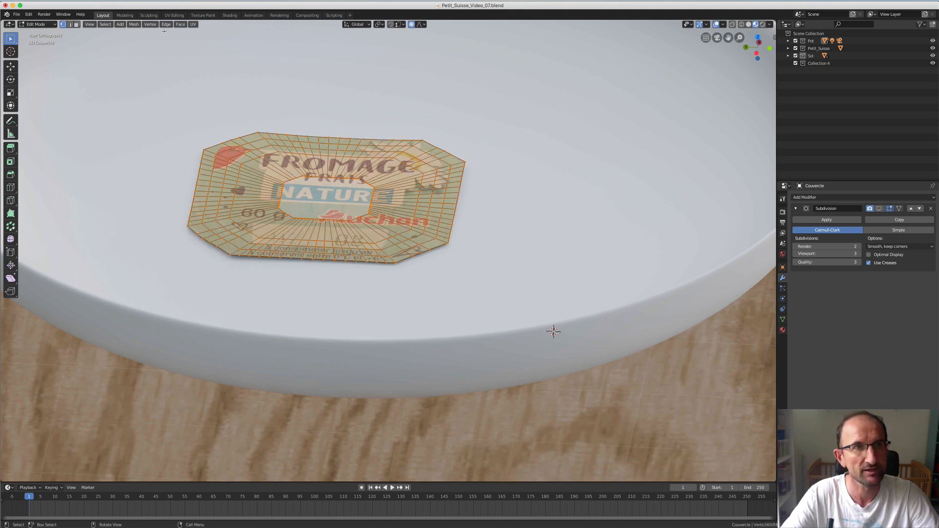
Display Dessus_Petit-Suisse.png behind the lid's UV layout in the UV Editing workspace, and return to the lid in Layout.
click(174, 15)
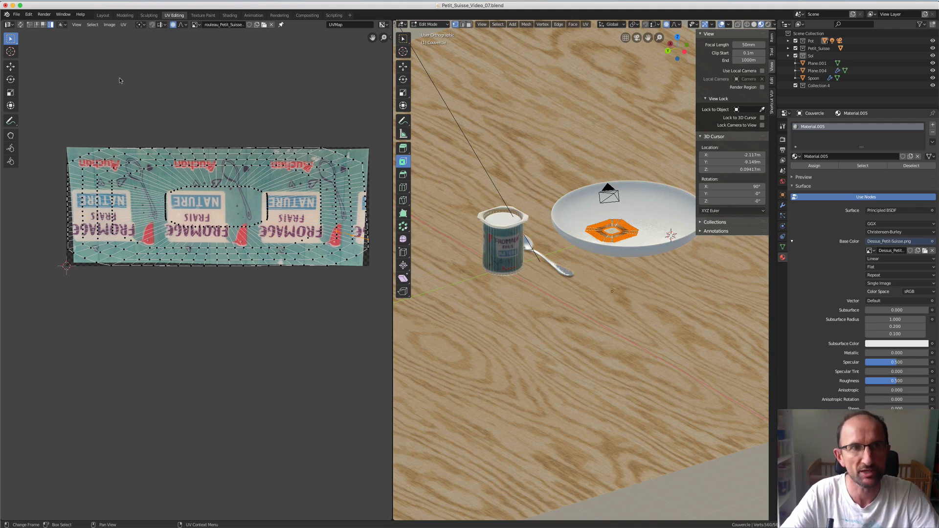
click(195, 24)
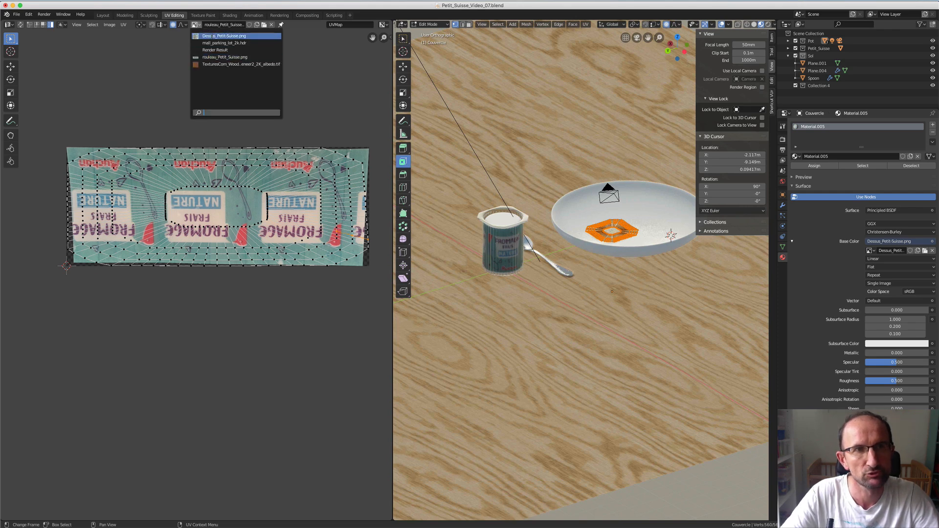
click(220, 36)
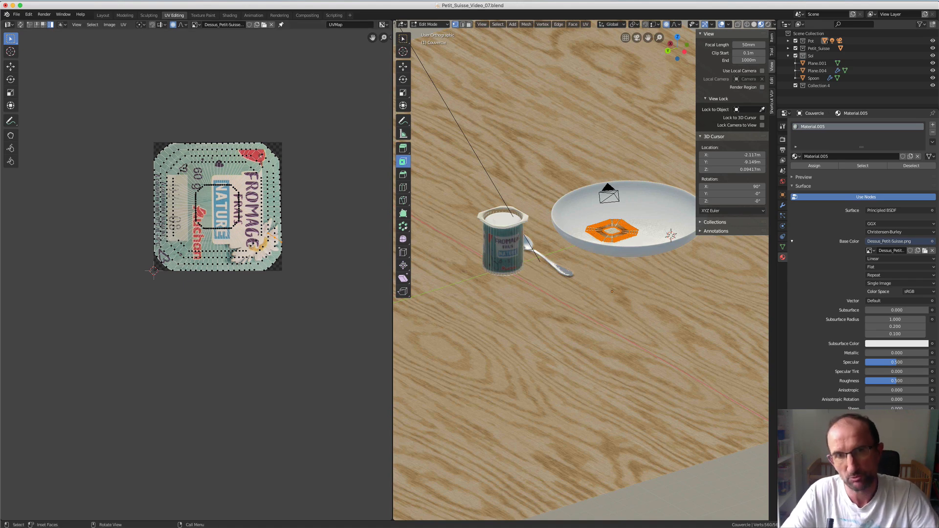
click(103, 16)
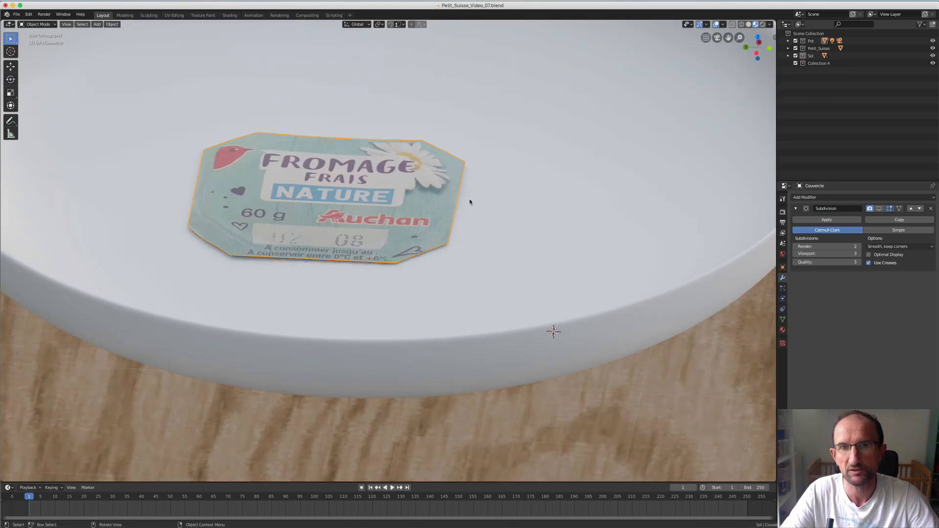
Select the spoon beside the pot and switch the viewport to Solid shading.
scroll(447, 200, down, 2)
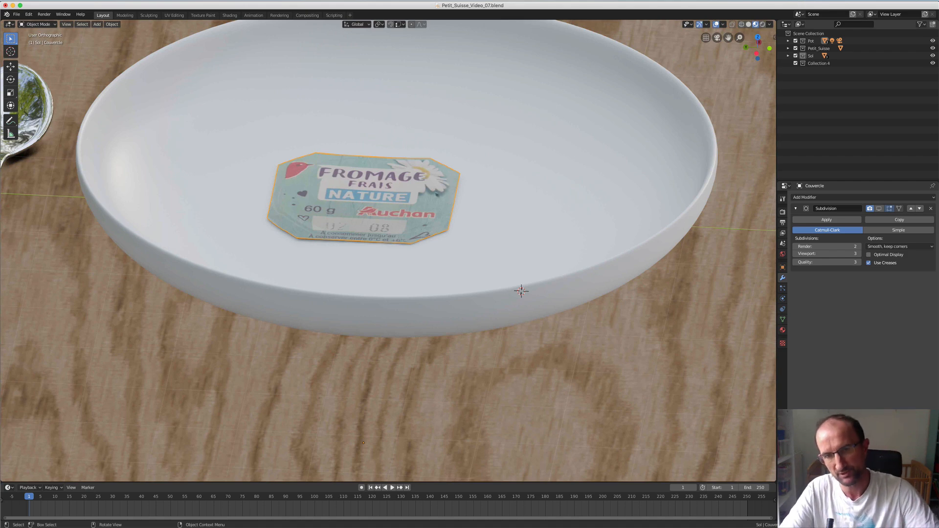
scroll(398, 186, down, 4)
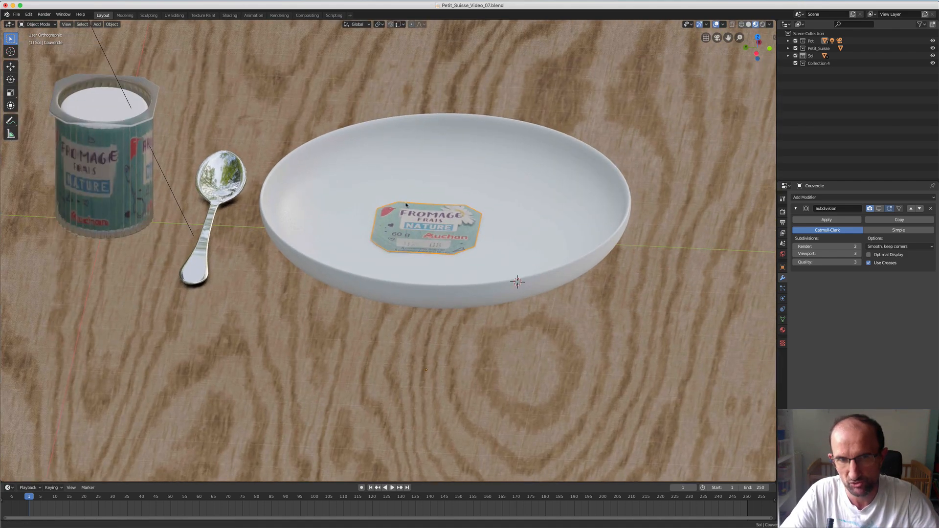
shift+middle_drag(399, 186, 541, 153)
middle_drag(409, 228, 398, 202)
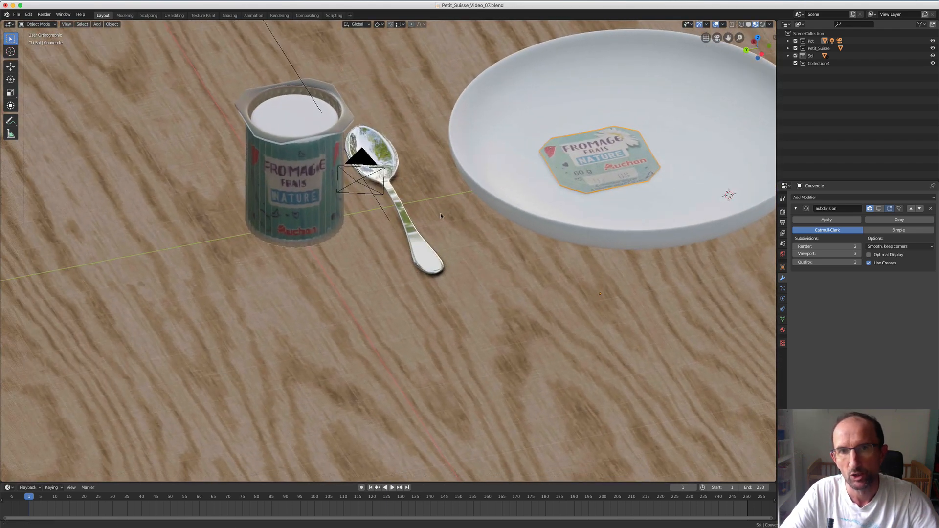
scroll(398, 202, up, 3)
click(390, 187)
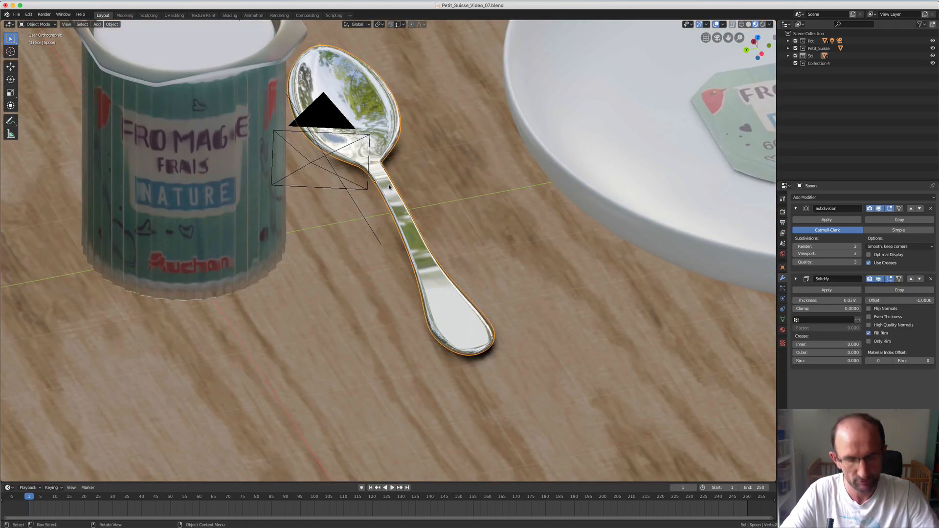
key(z)
click(438, 188)
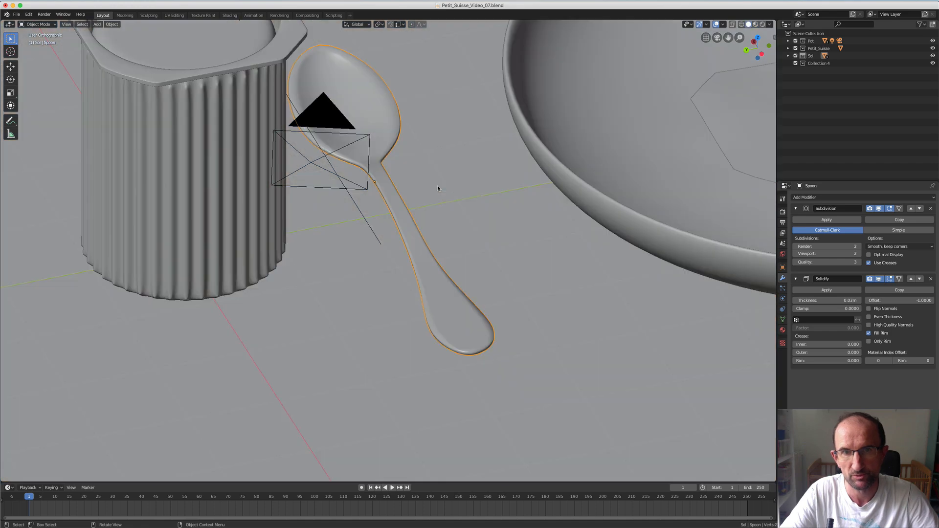
Inspect the spoon's mesh in Edit Mode with its modifiers displayed, and return to Object Mode.
key(Tab)
scroll(384, 183, down, 4)
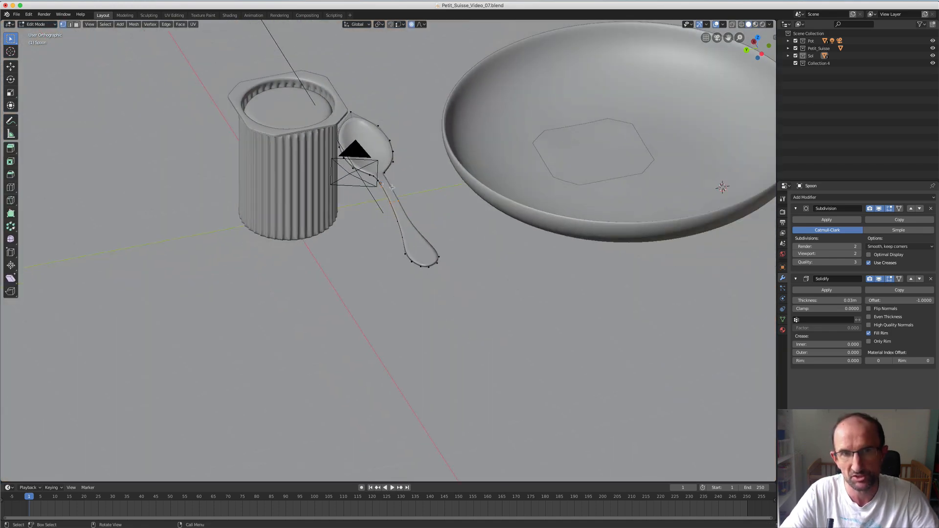
scroll(384, 183, up, 1)
middle_drag(384, 182, 365, 193)
scroll(365, 192, down, 1)
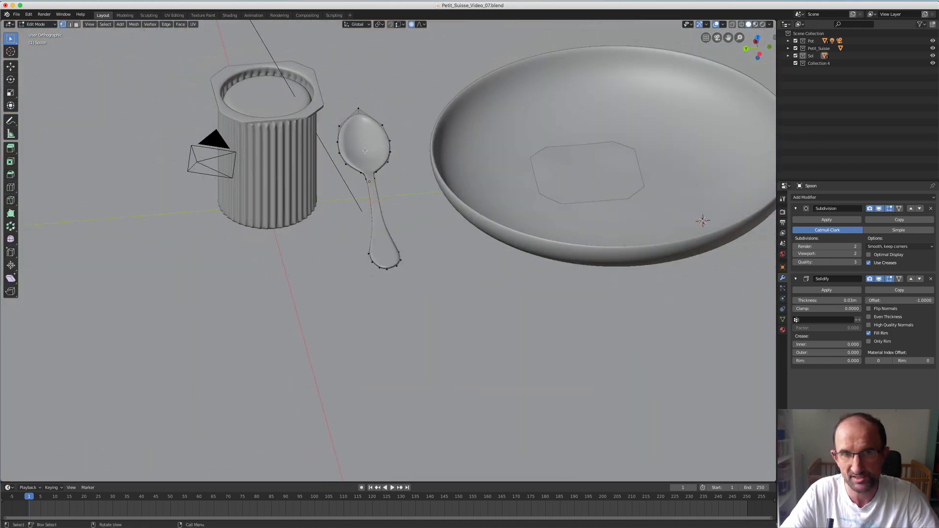
key(Tab)
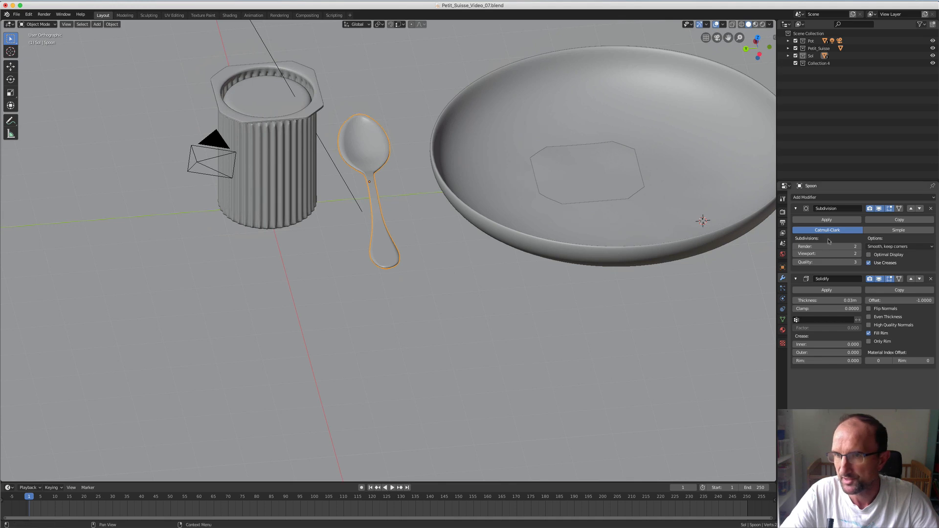
Hide the spoon's Solidify and Subdivision modifiers in the viewport and inspect its base mesh in Edit Mode with nothing selected.
click(878, 280)
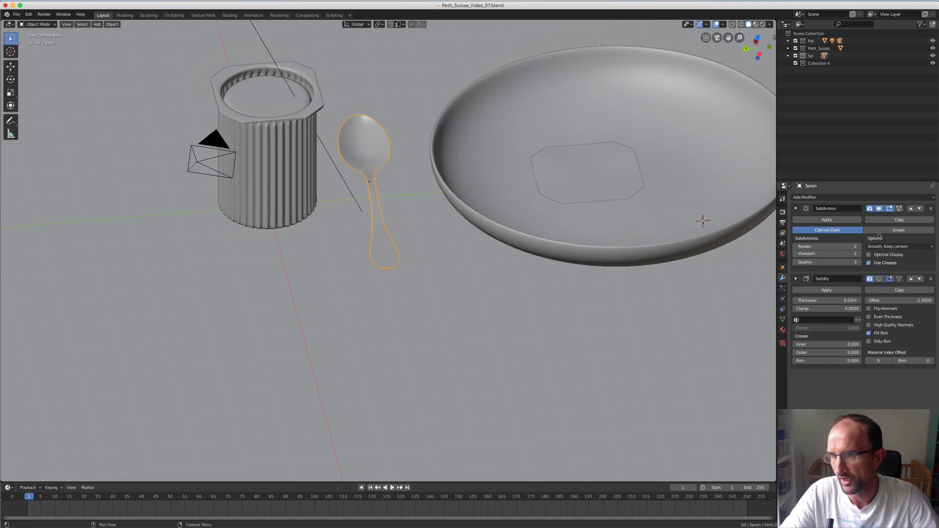
click(879, 209)
scroll(372, 182, up, 3)
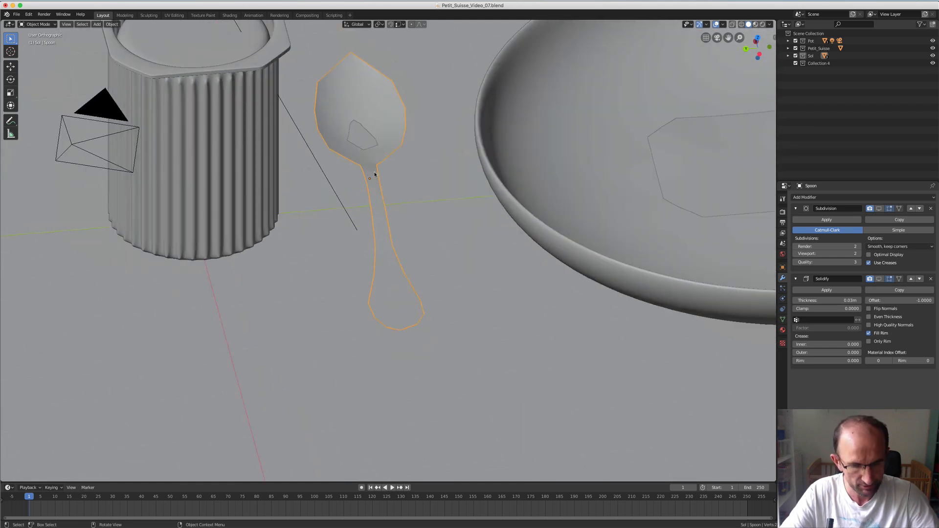
key(Tab)
middle_drag(374, 174, 369, 318)
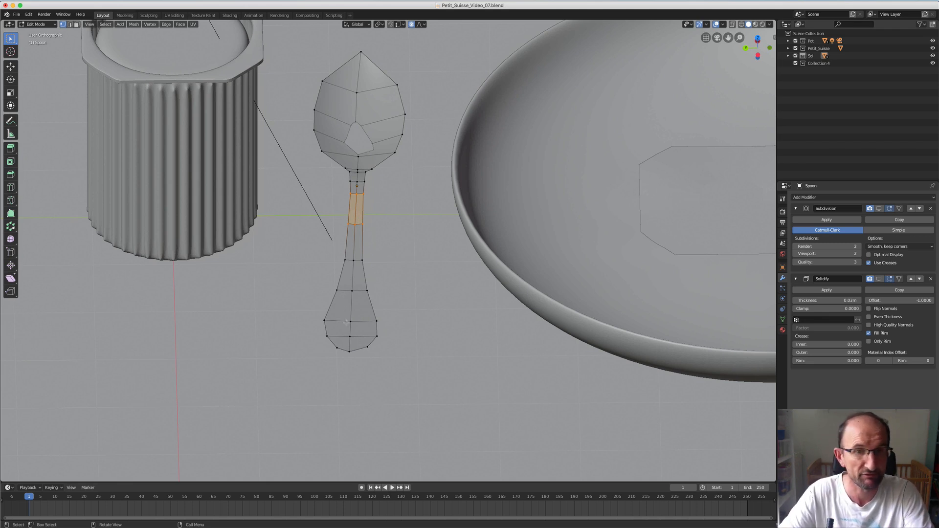
middle_drag(340, 276, 372, 318)
key(alt+a)
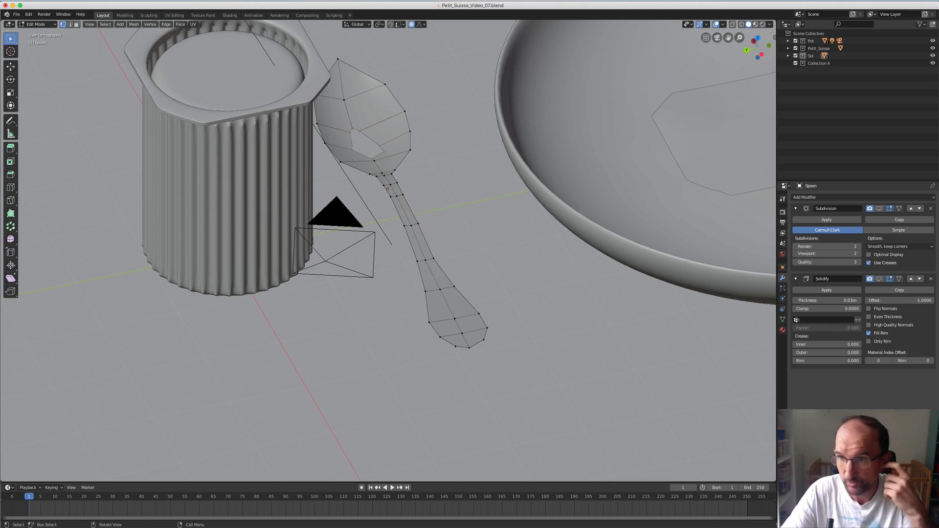
Turn the viewport display of the spoon's Solidify and Subdivision modifiers back on.
click(879, 279)
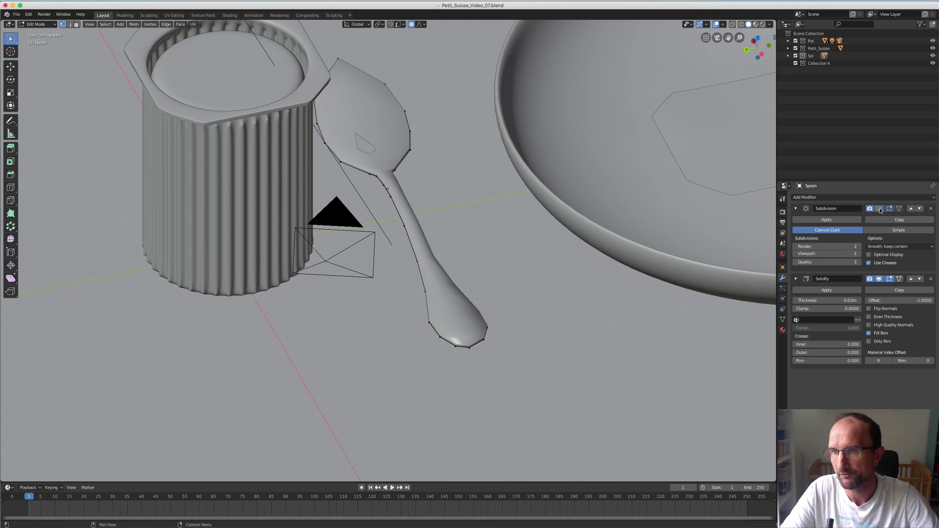
middle_drag(421, 294, 450, 335)
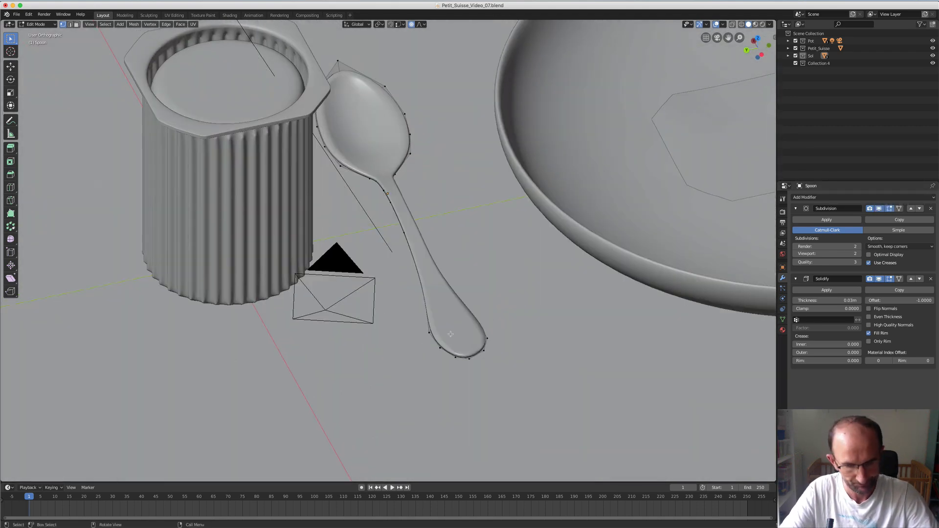
key(z)
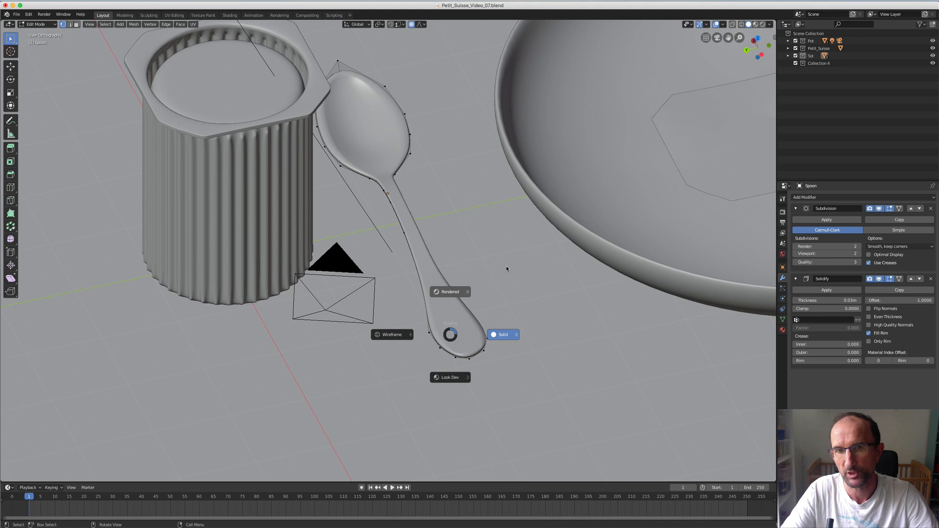
key(Escape)
Leave the spoon's Edit Mode and open the plate's mesh in Edit Mode.
scroll(538, 271, down, 4)
shift+middle_drag(583, 272, 437, 300)
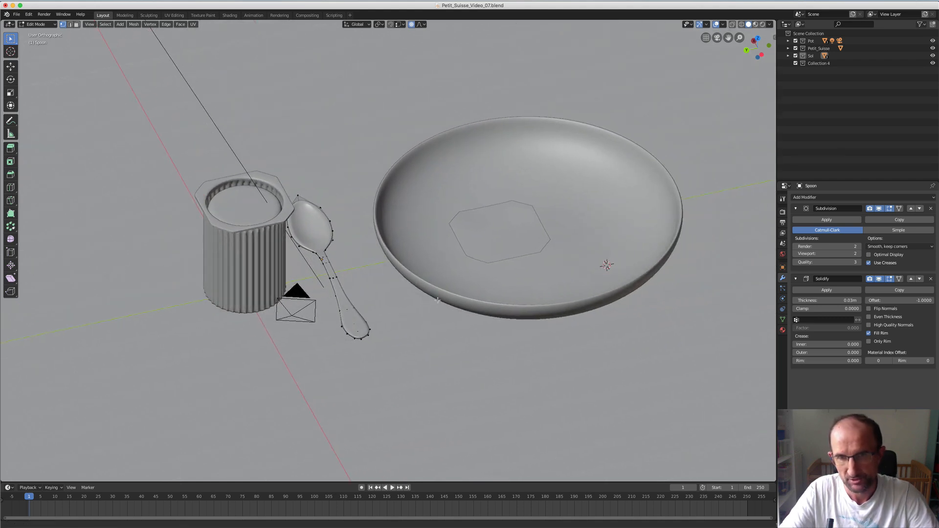
key(F3)
key(Escape)
key(Tab)
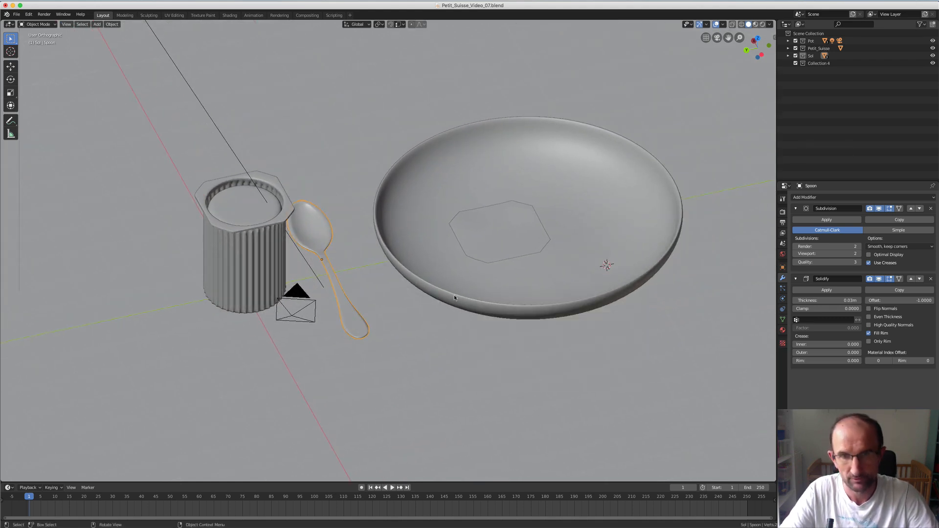
click(454, 295)
middle_drag(454, 295, 484, 304)
key(Tab)
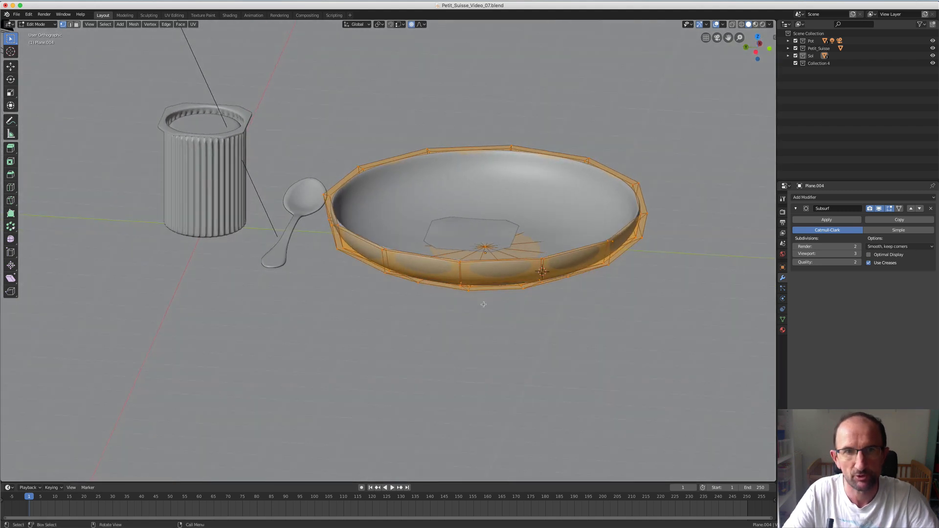